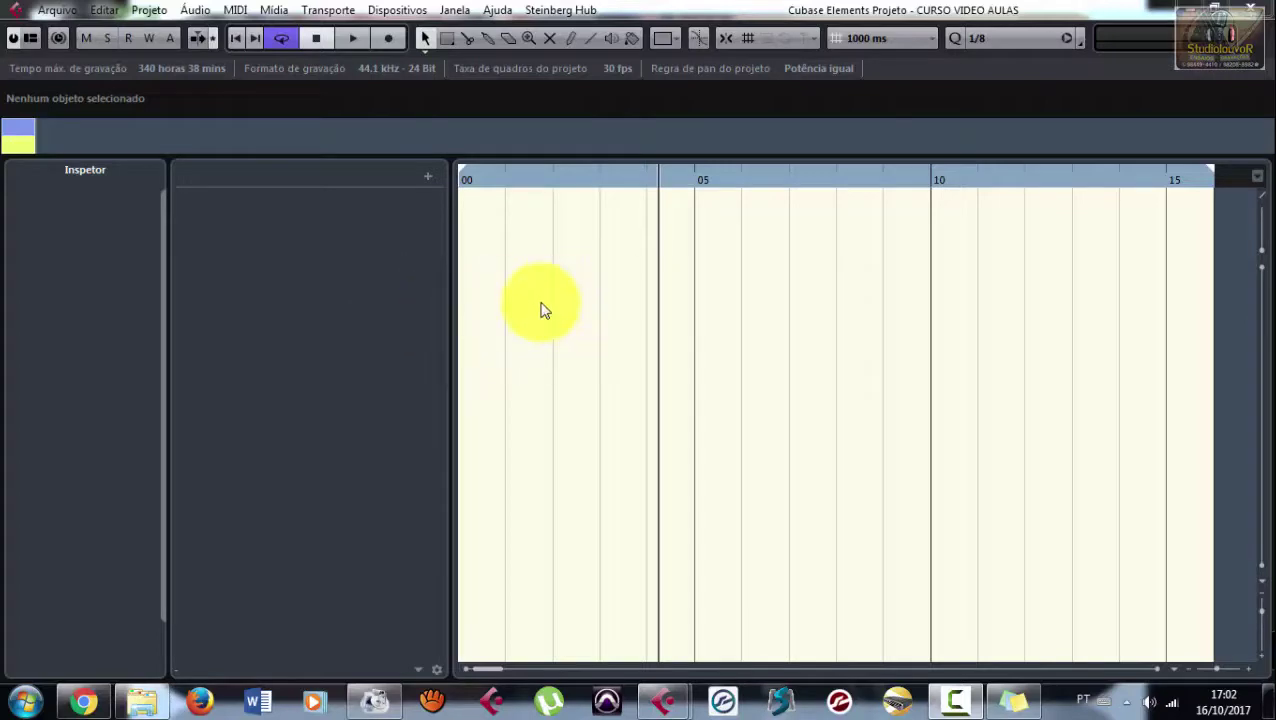
Step: Show the transport panel and review the input and output buses in VST Connections
key("F2")
key("F4")
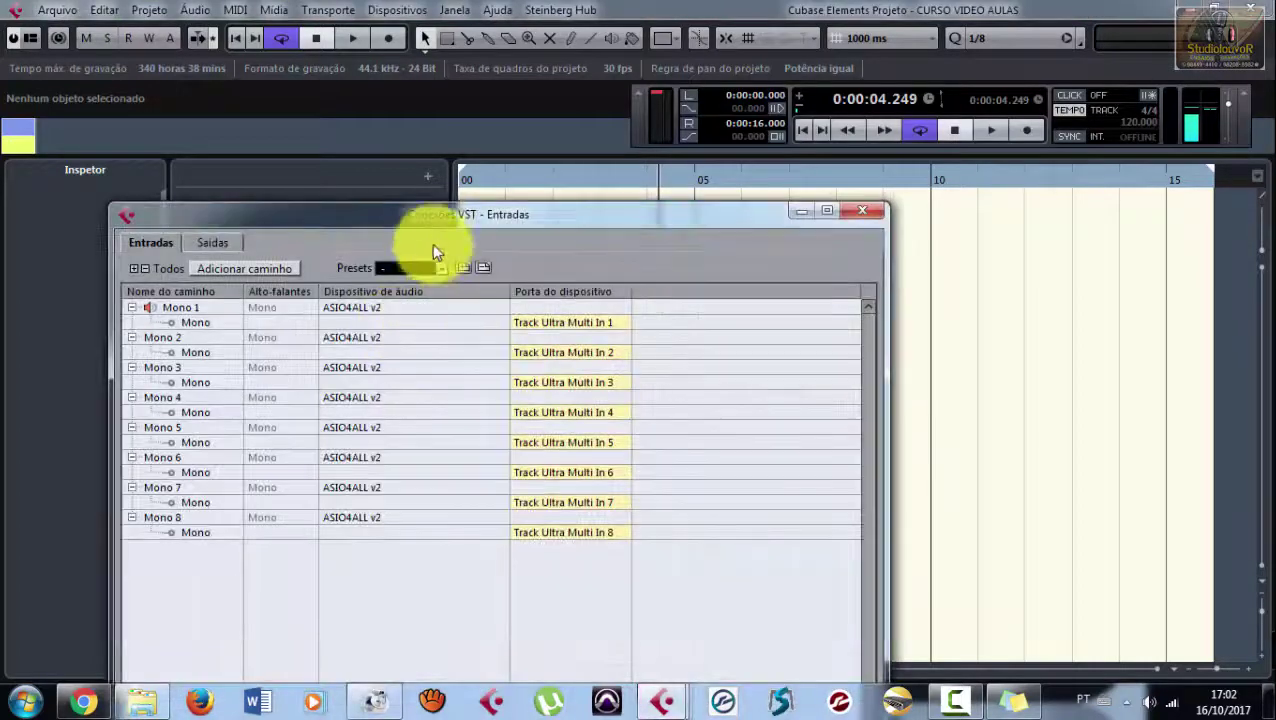
left_click_drag(430, 217, 562, 145)
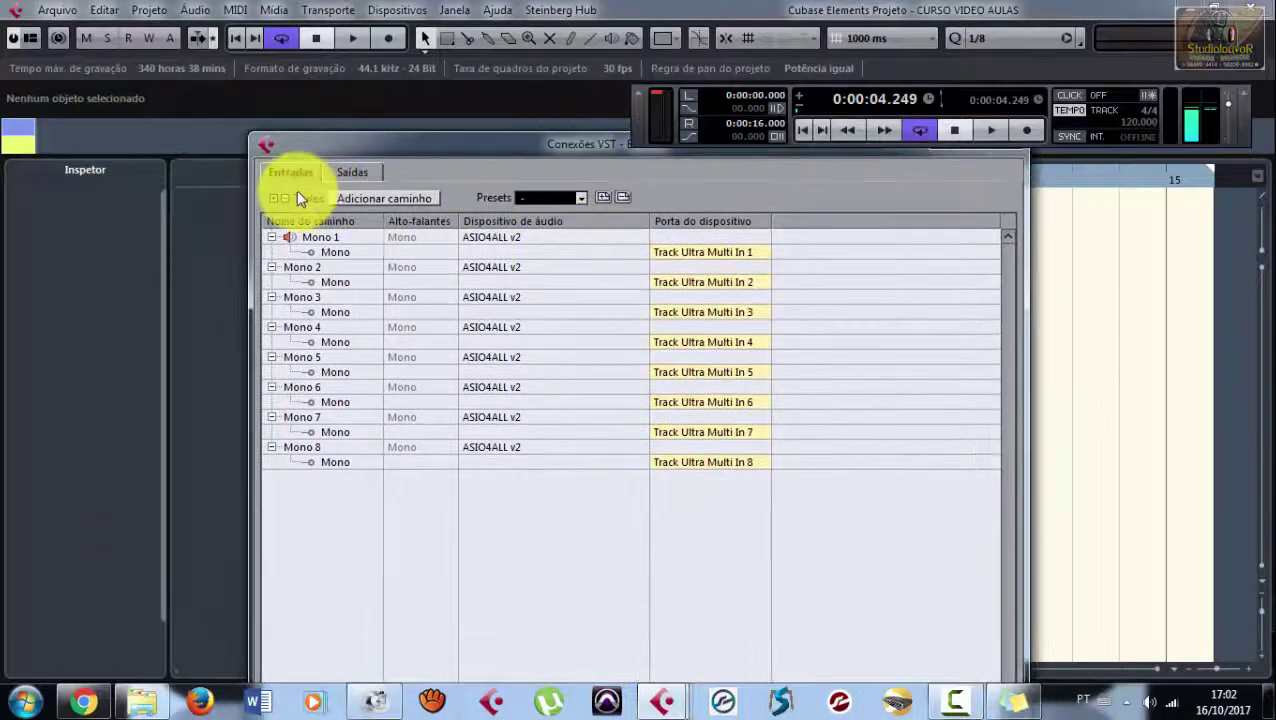
left_click(352, 172)
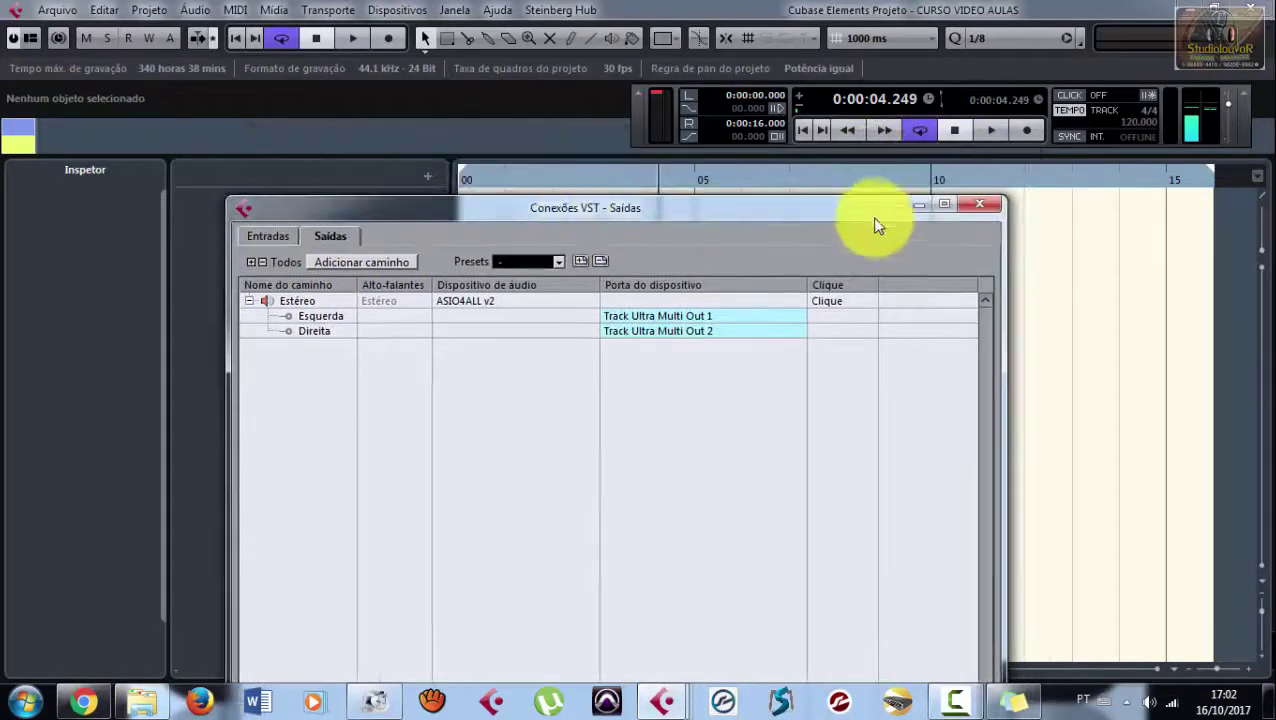
left_click(981, 207)
right_click(320, 235)
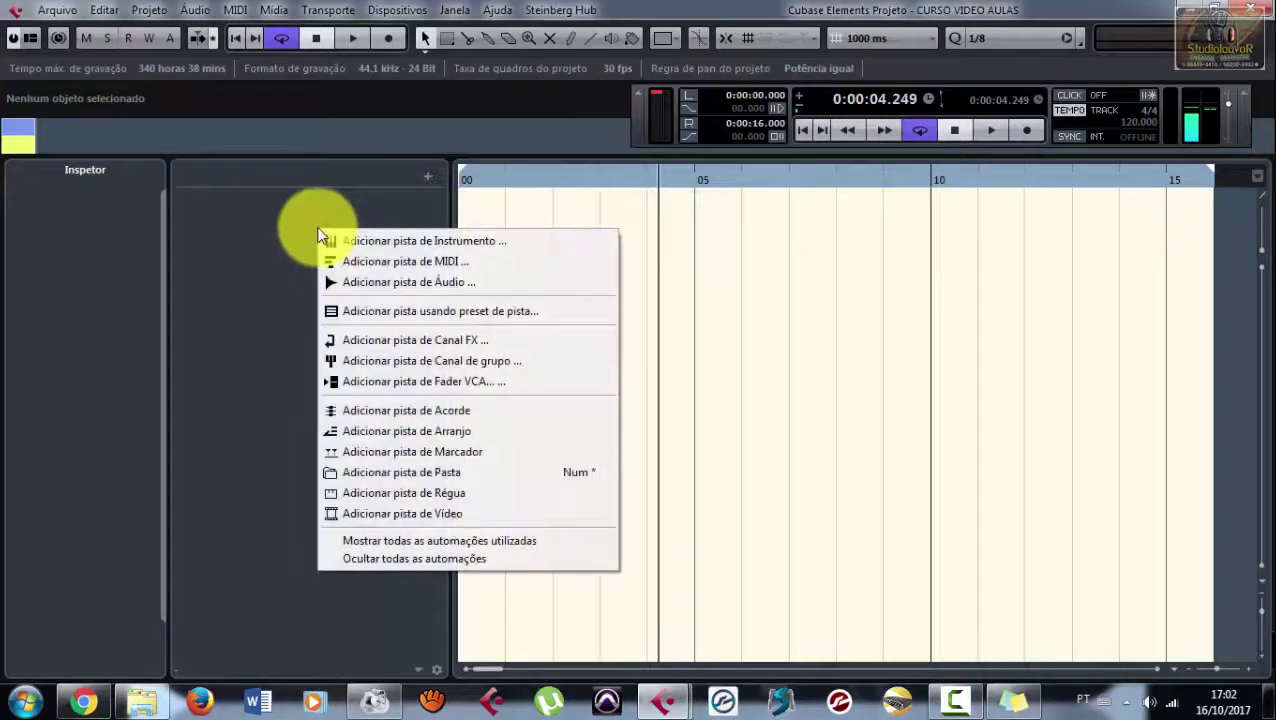
left_click(437, 283)
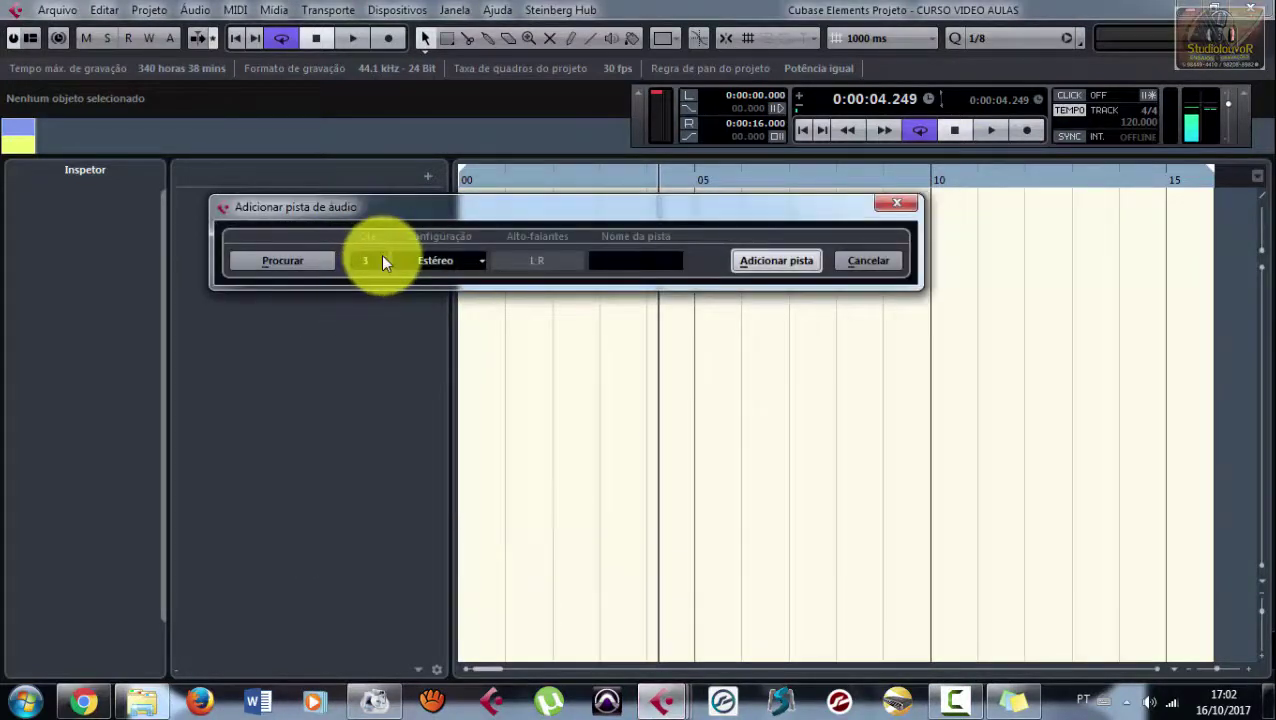
left_click(382, 256)
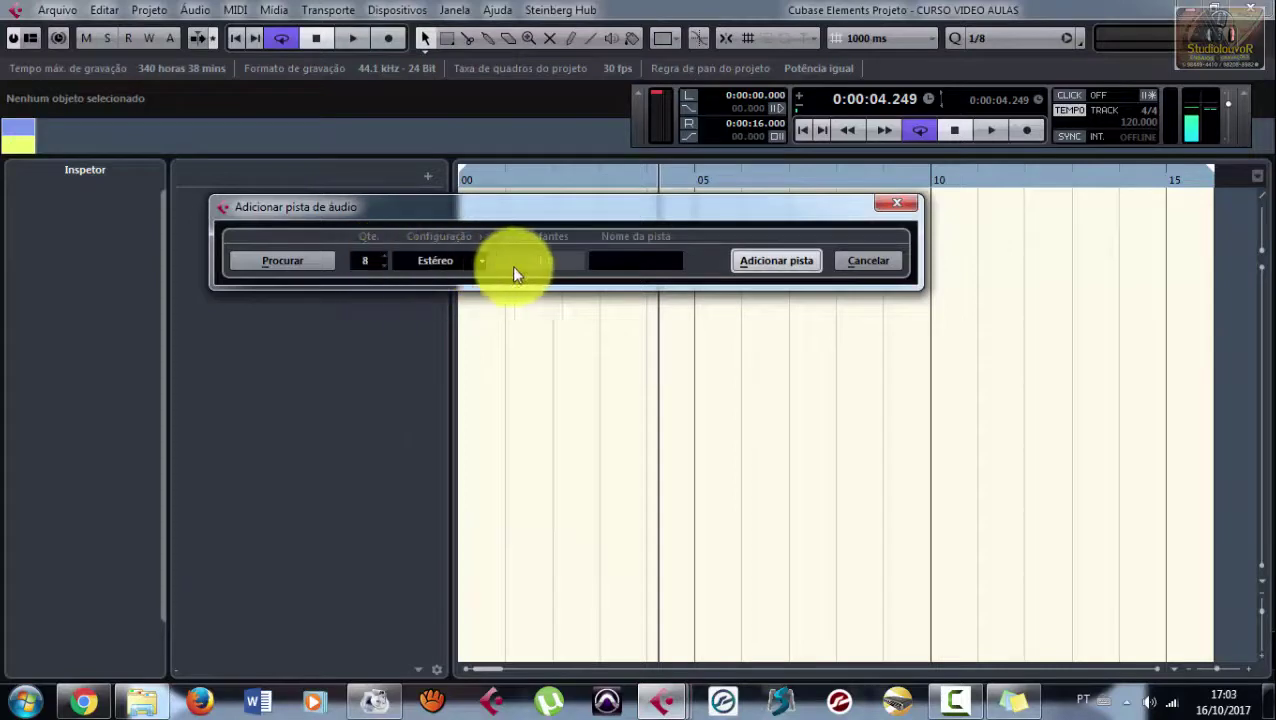
left_click(895, 204)
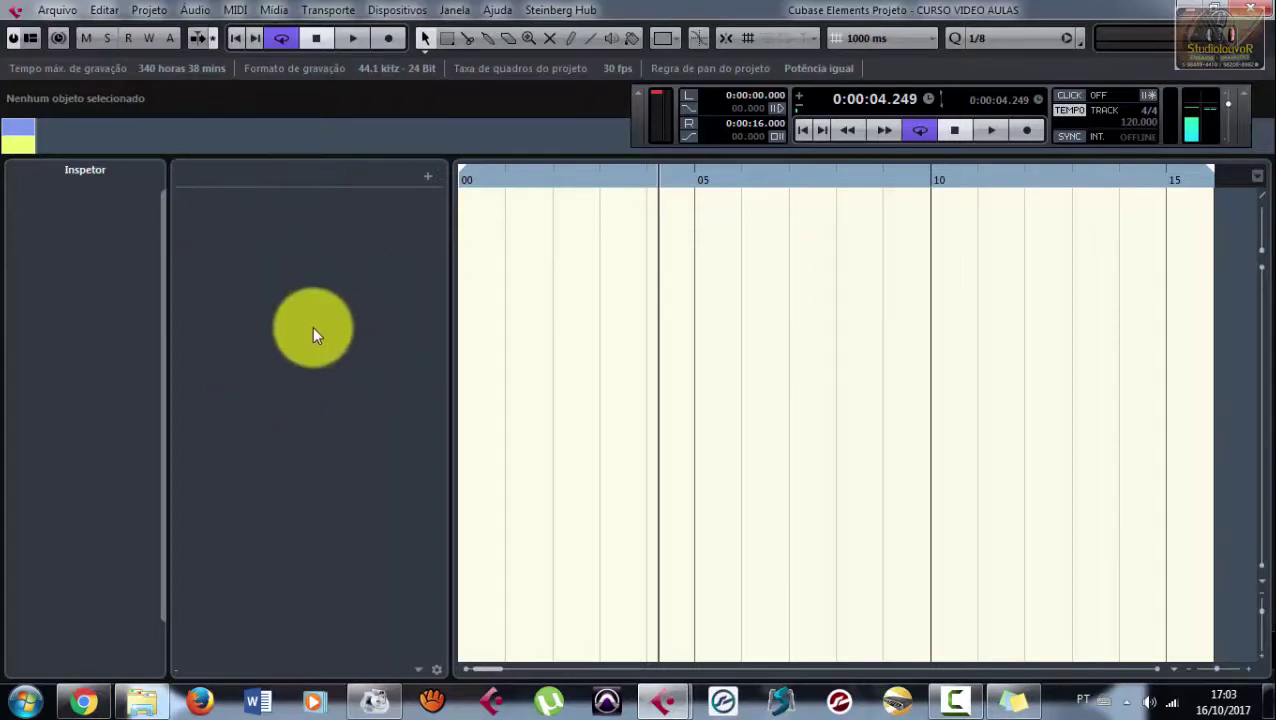
Step: Add four mono audio tracks to the project, leaving the track name blank
right_click(277, 246)
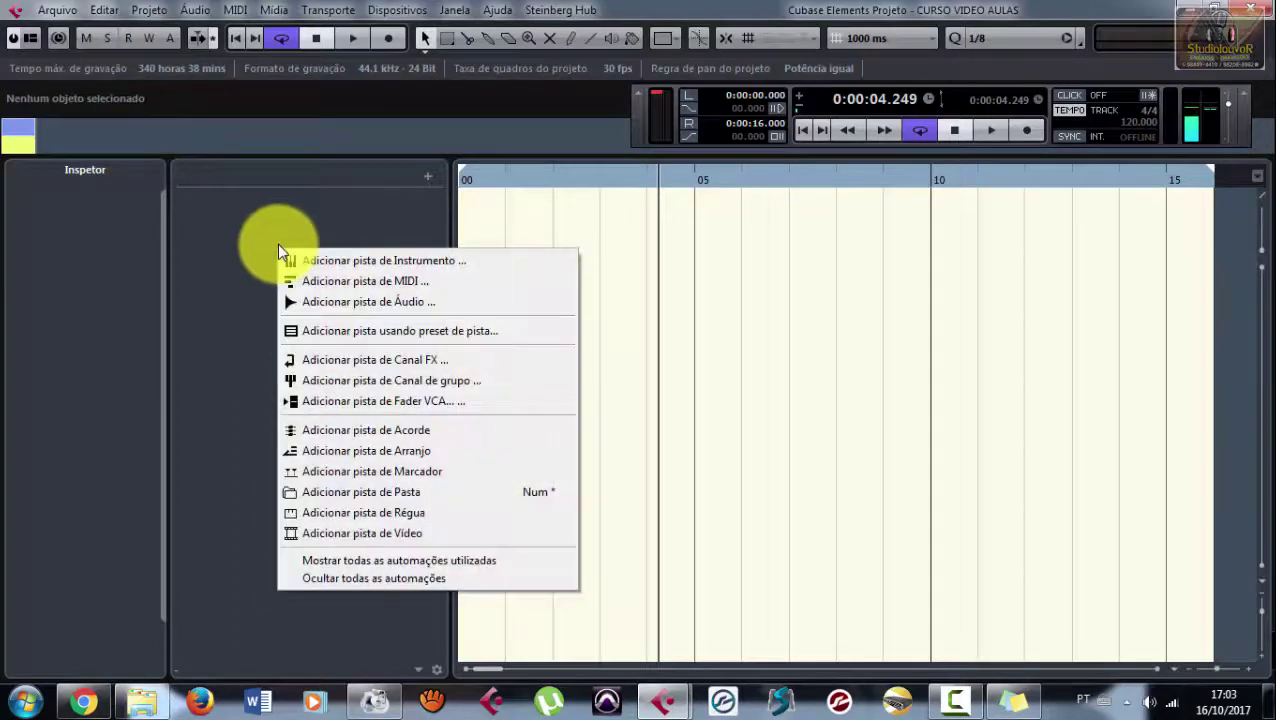
left_click(338, 302)
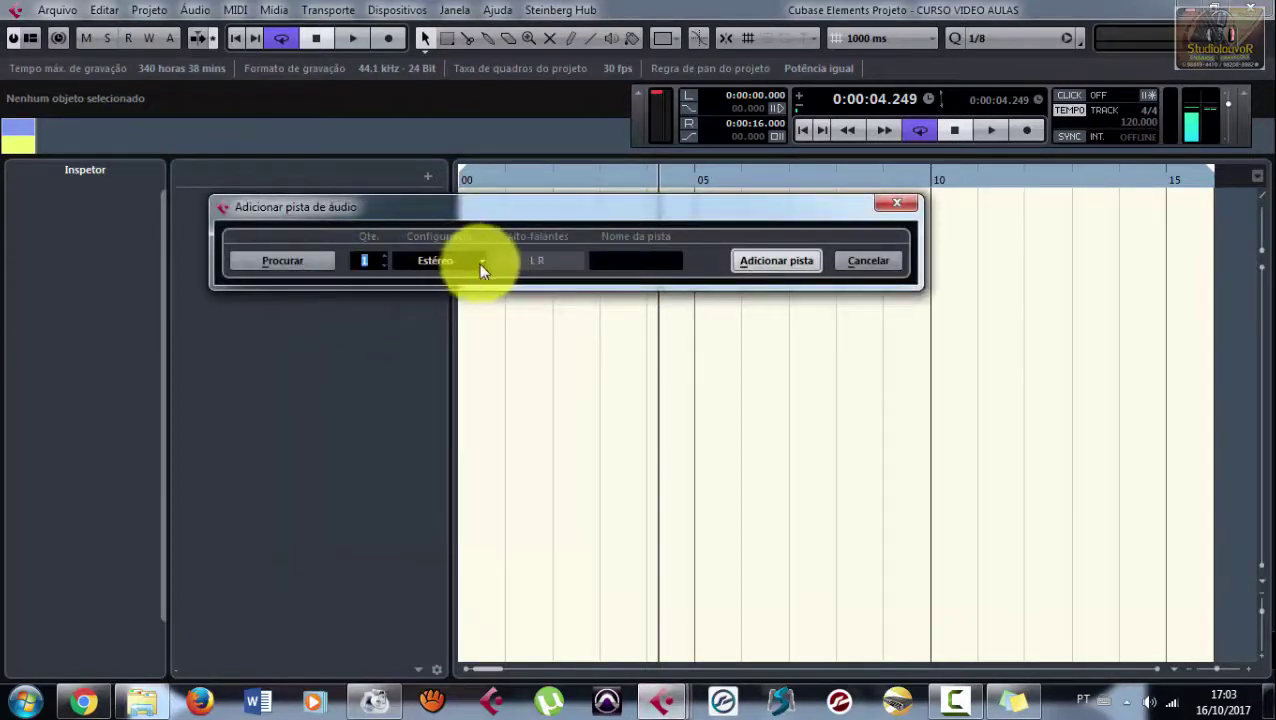
left_click(480, 262)
left_click(444, 283)
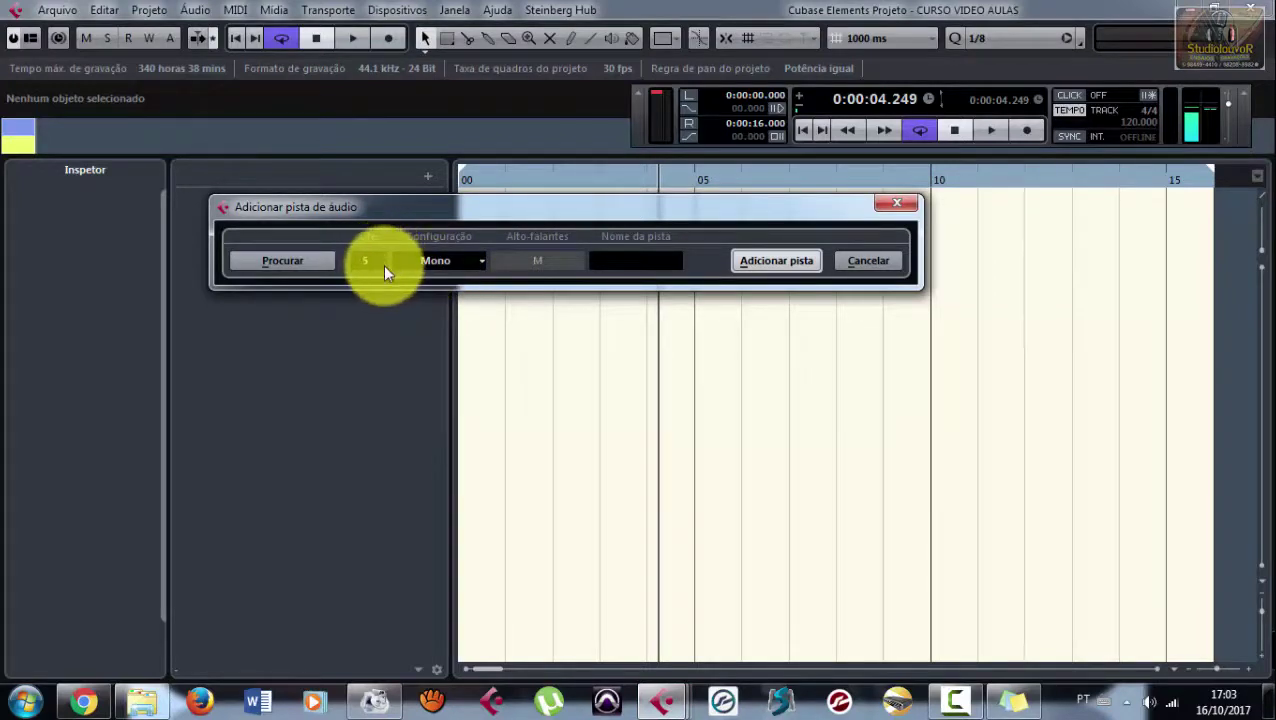
left_click(383, 264)
left_click(596, 259)
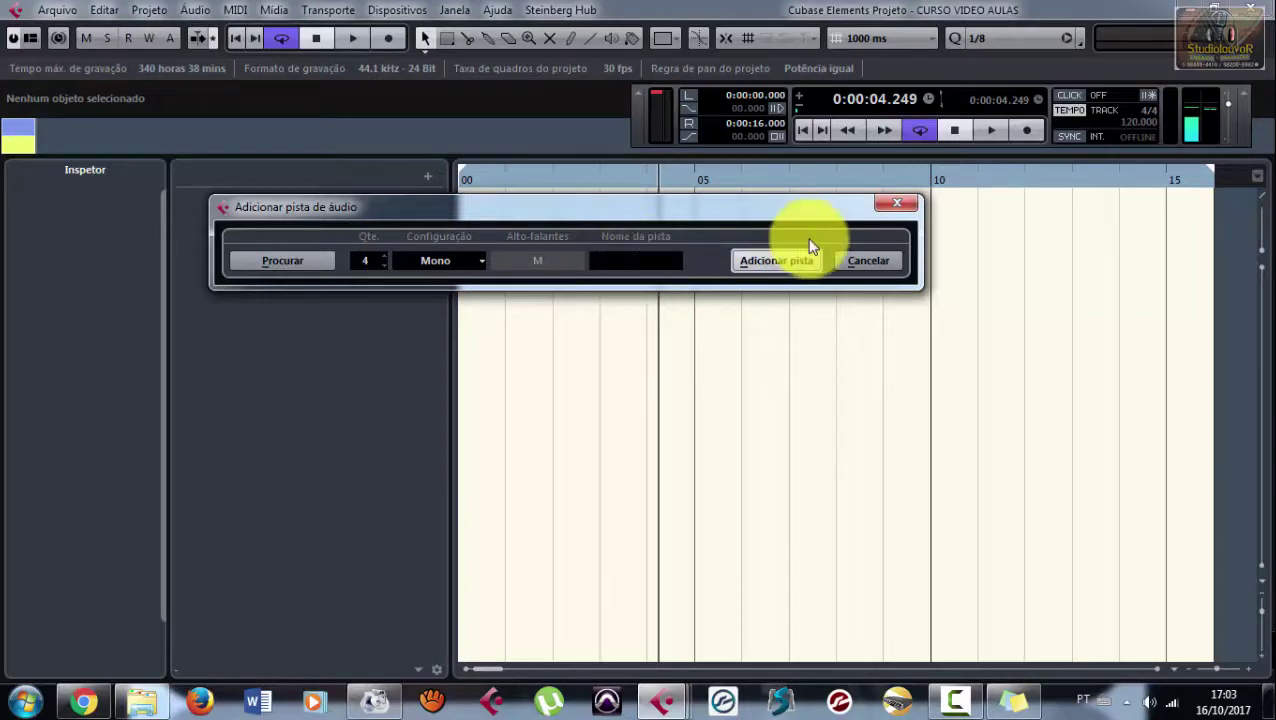
type("BATE")
key("BackSpace")
key("BackSpace")
key("BackSpace")
key("BackSpace")
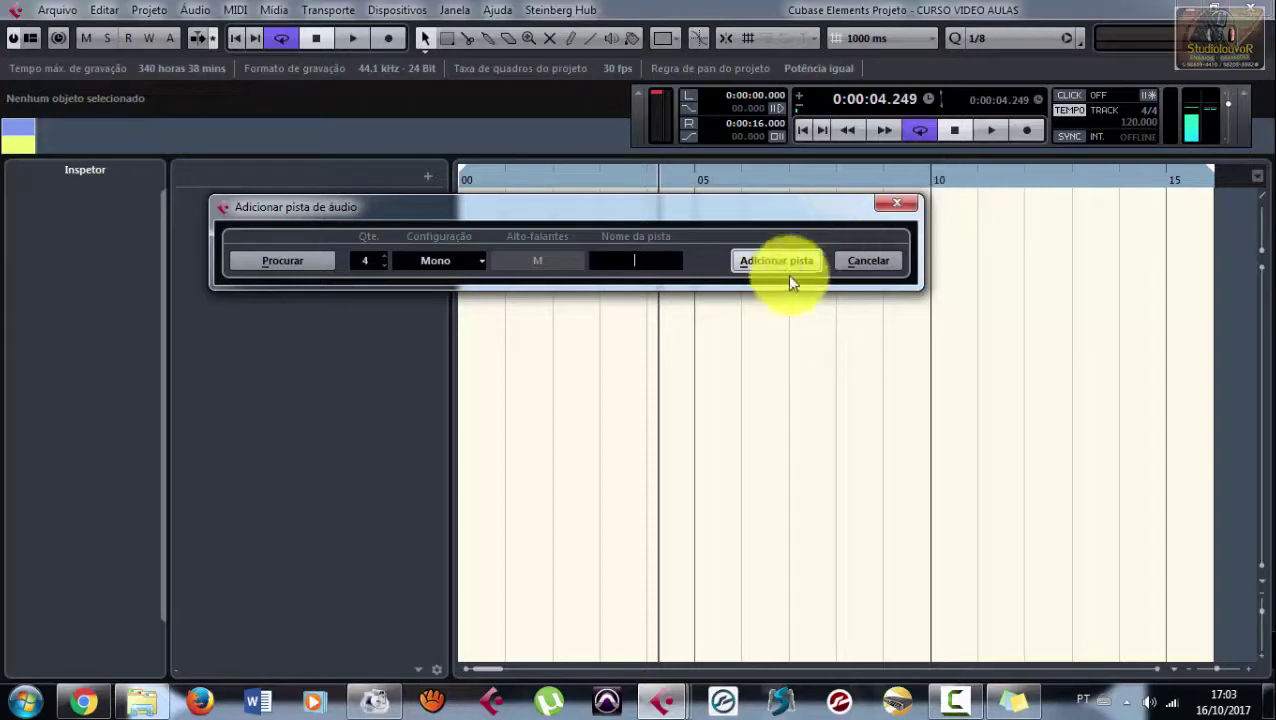
left_click(776, 261)
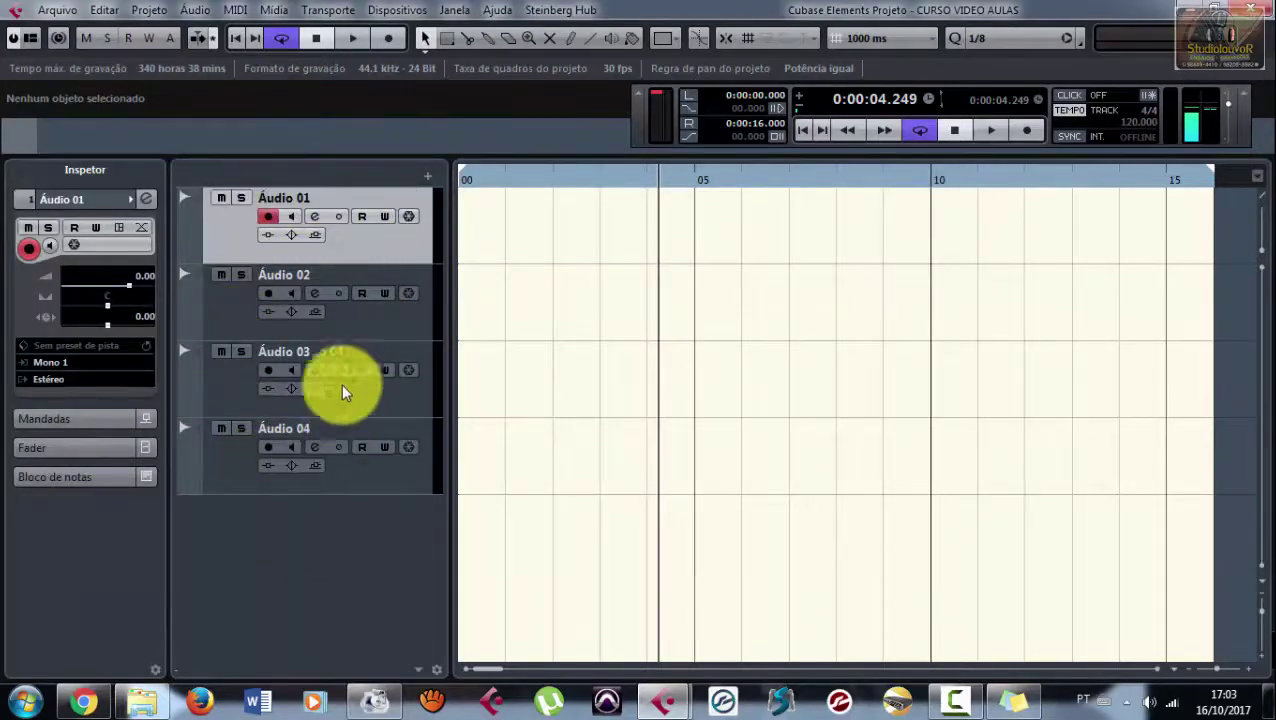
Step: Rename the first audio track as KICK and the second as CX
double_click(274, 196)
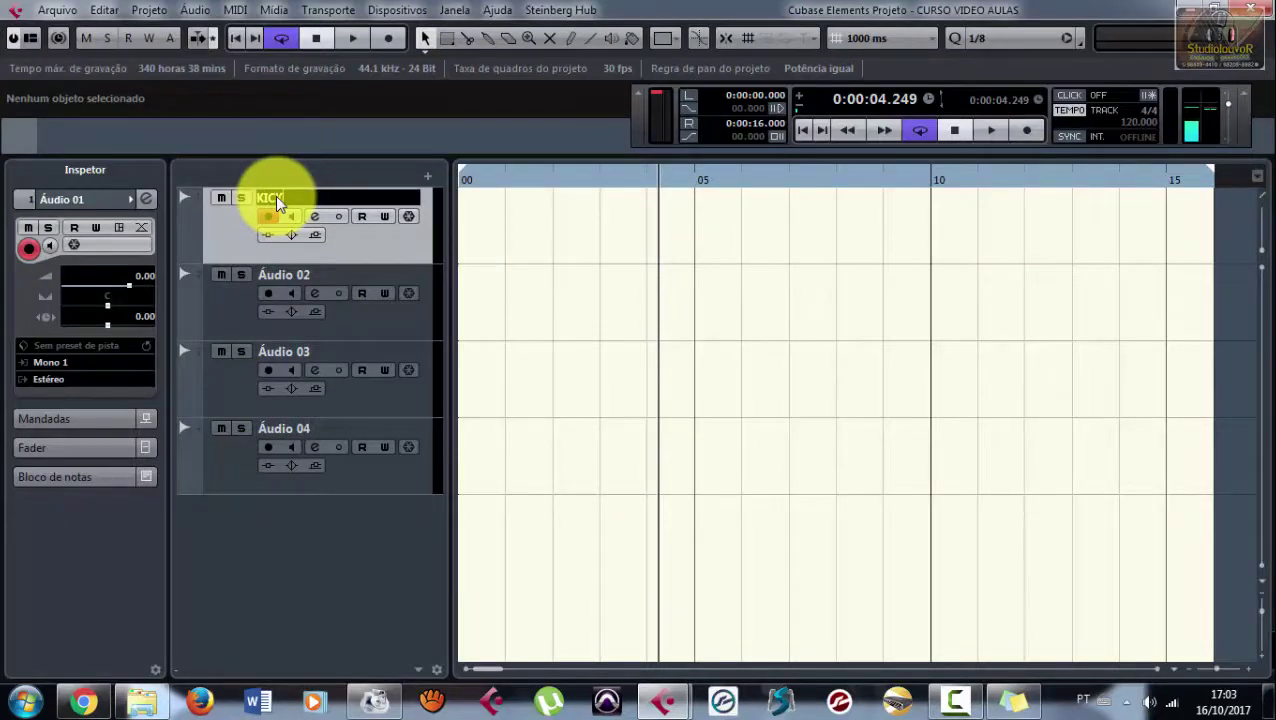
key("Return")
double_click(291, 274)
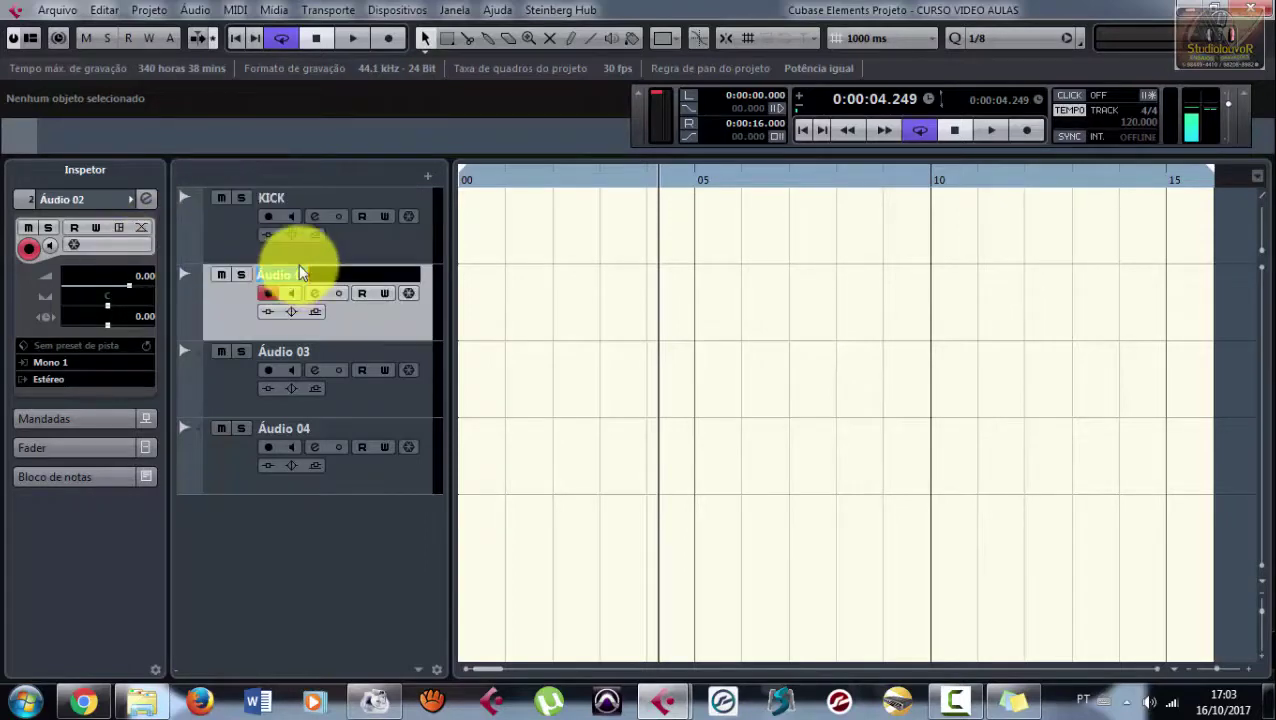
key("Return")
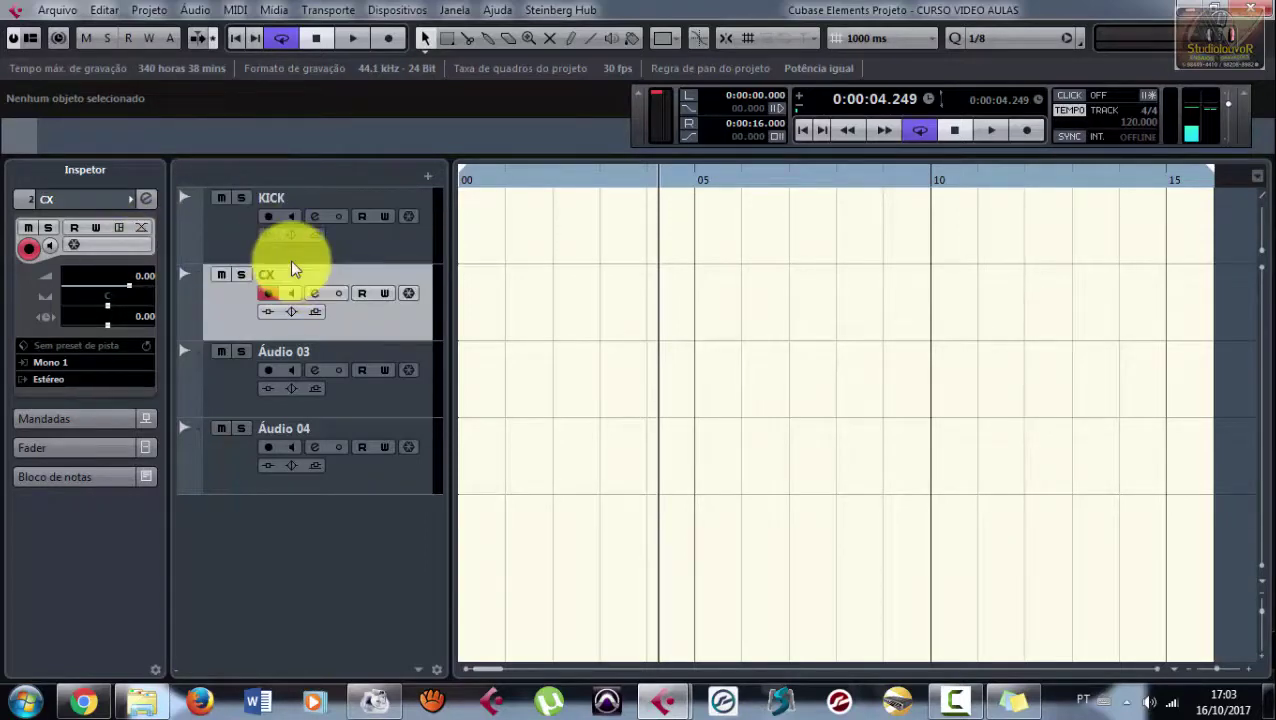
Step: Rename the third audio track as HH and the fourth as SALA
left_click(287, 343)
double_click(287, 347)
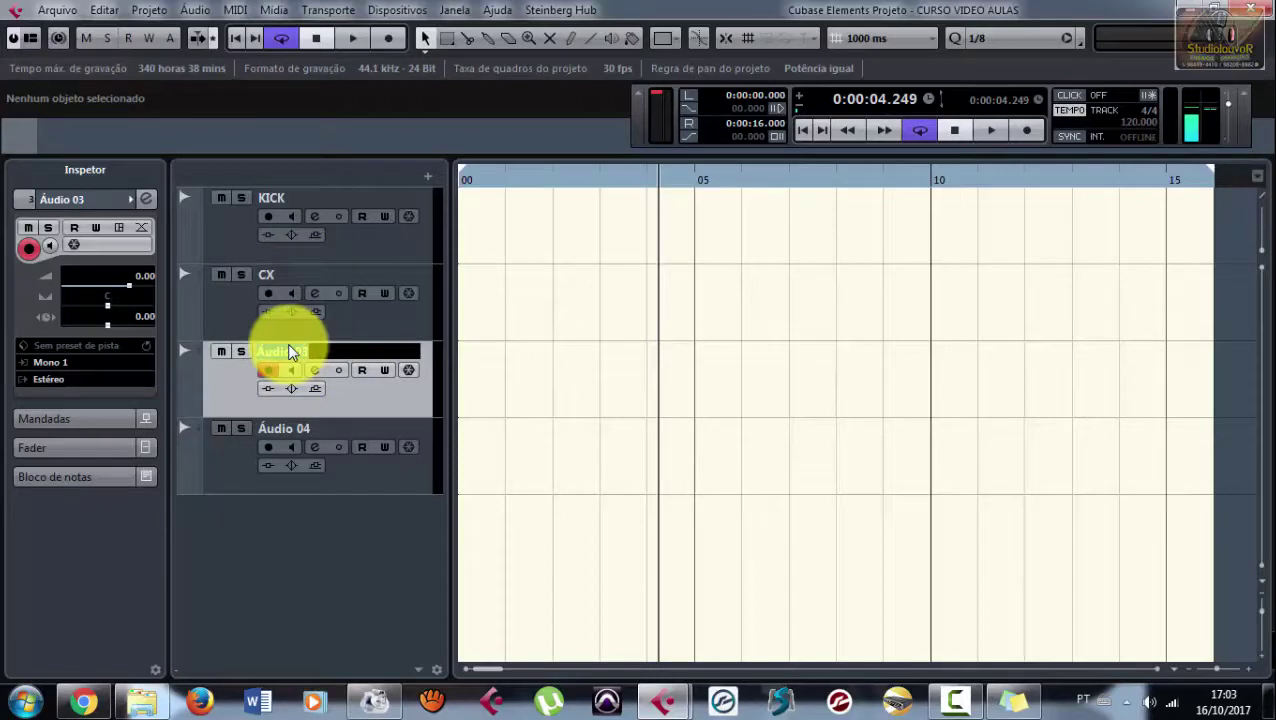
key("Return")
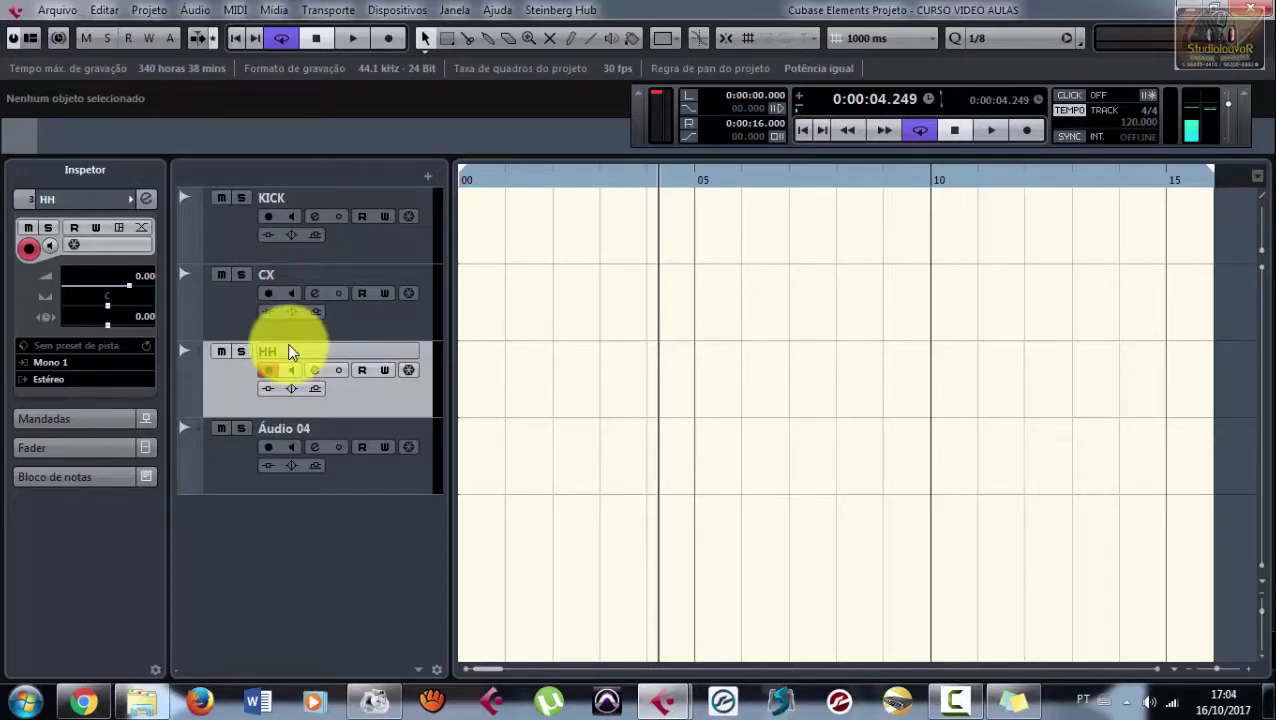
double_click(297, 428)
double_click(287, 430)
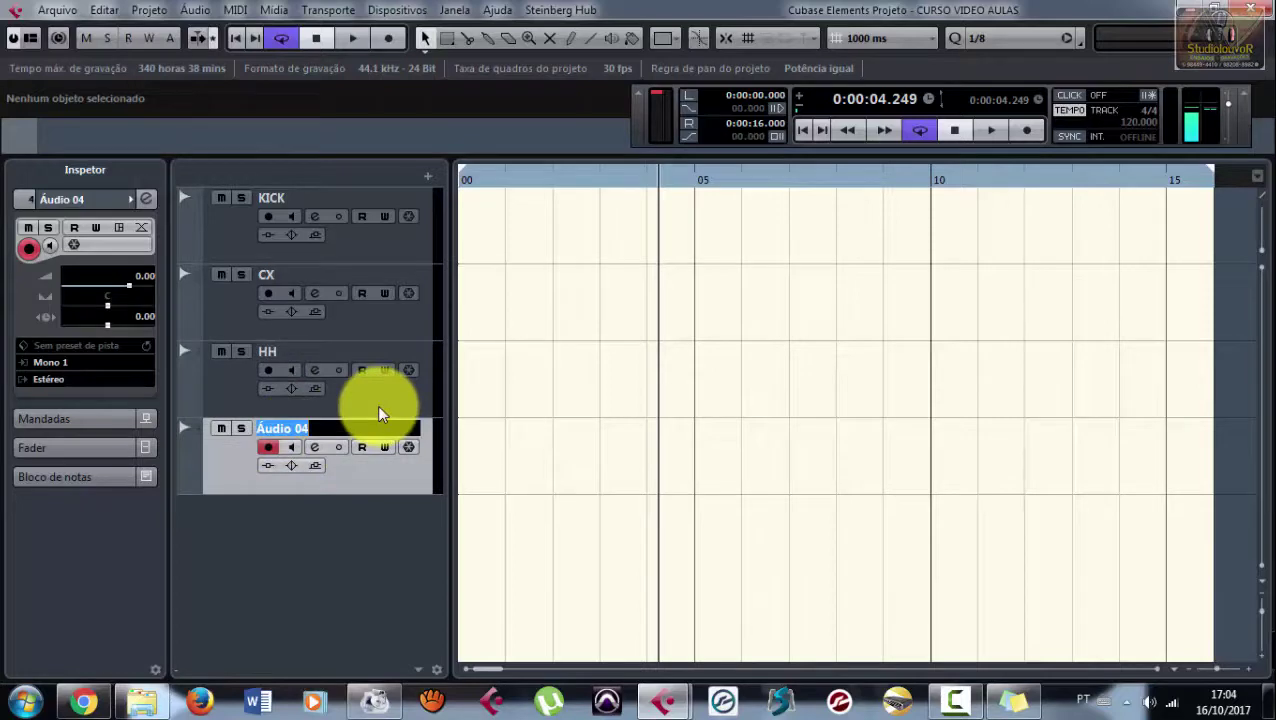
type("SALA")
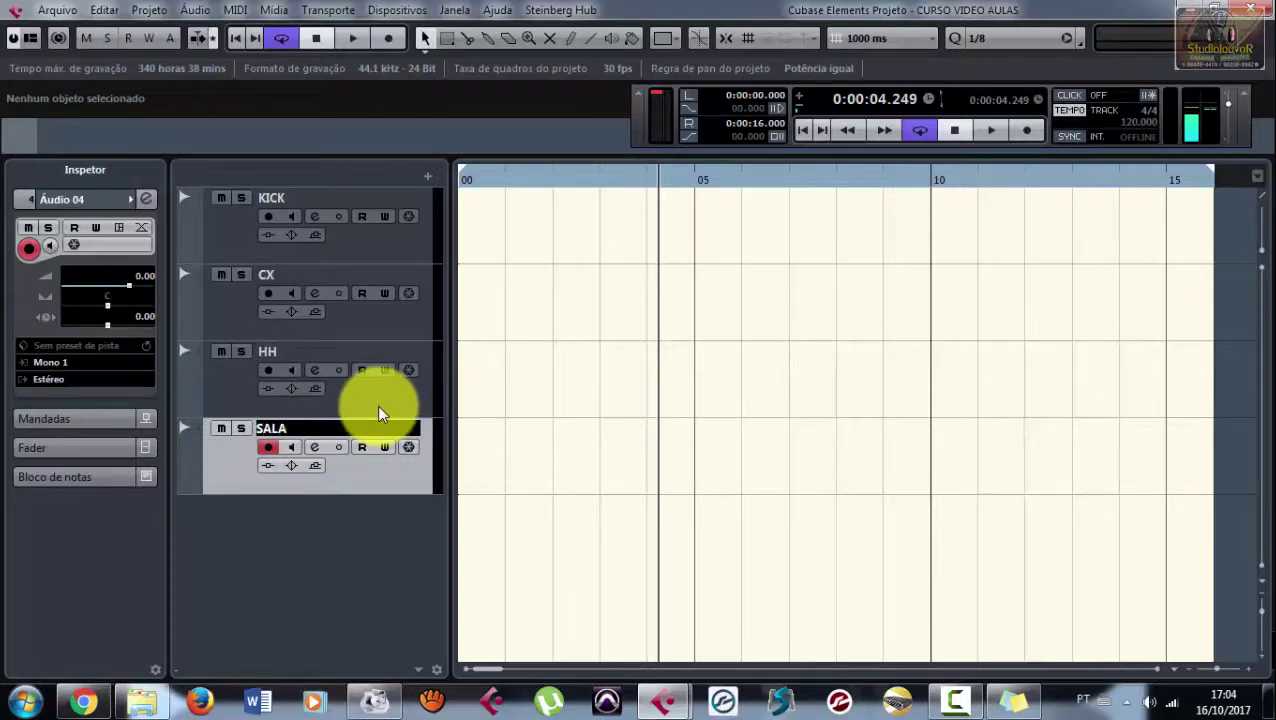
key("Return")
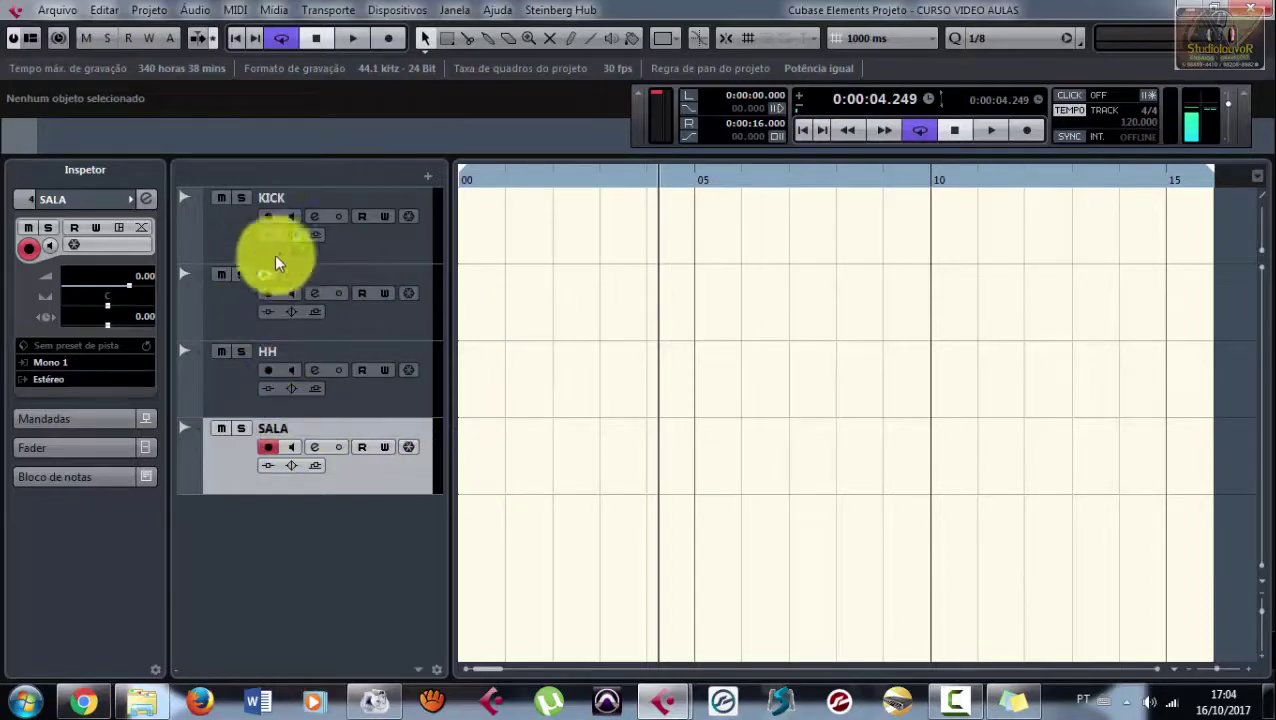
Step: Select all four tracks from KICK to SALA together, and return to selecting only KICK
left_click(240, 230)
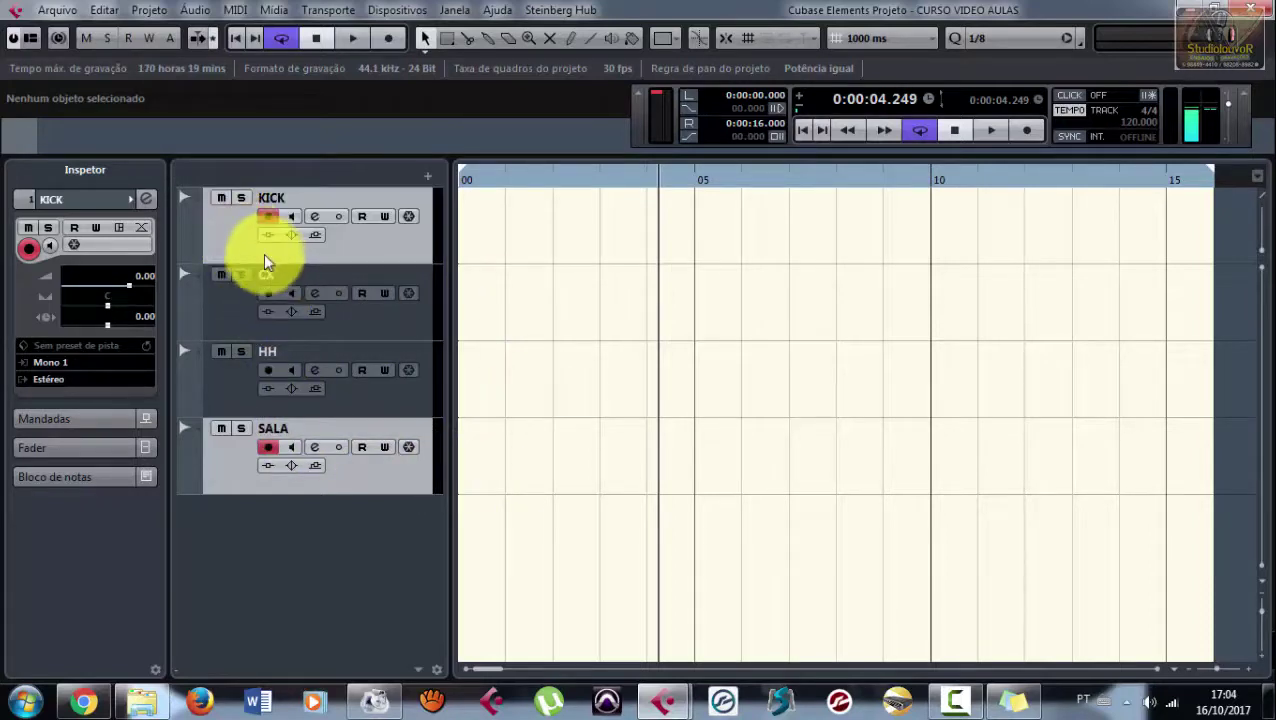
left_click(259, 252, "ctrl")
left_click(252, 251, "shift")
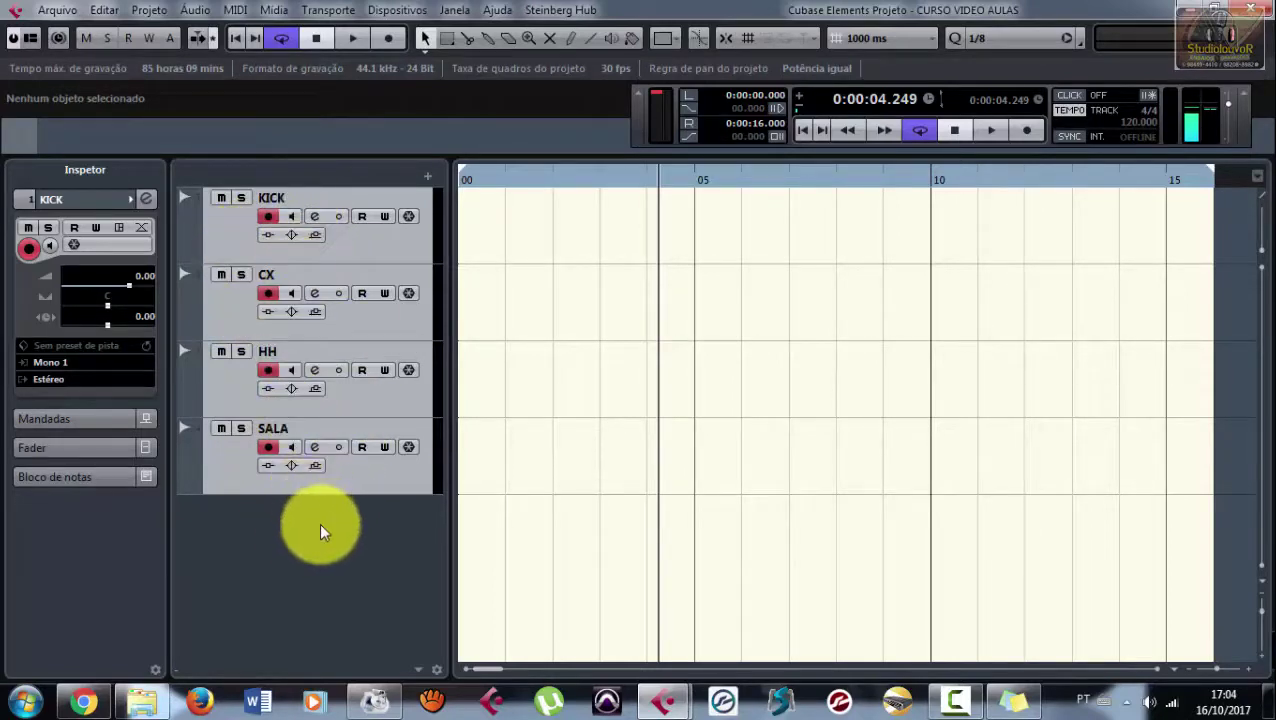
left_click(317, 253)
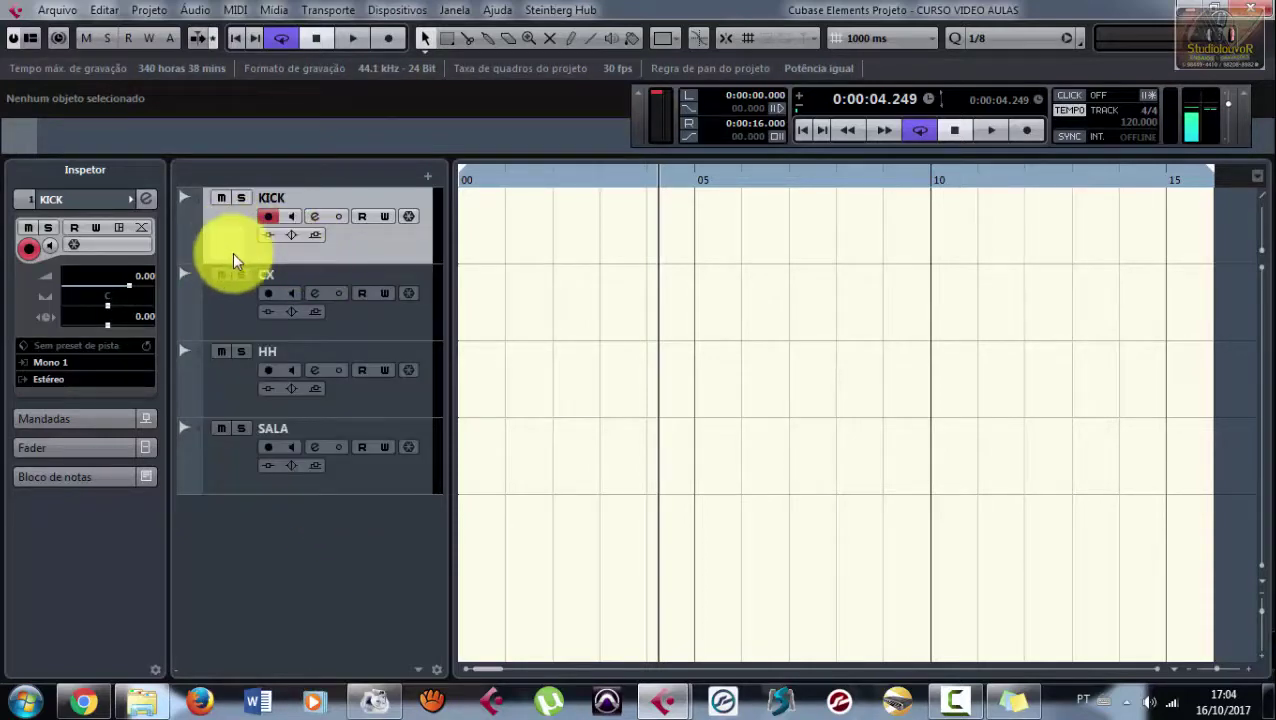
Step: Apply the 8 x Mono preset to the input buses in VST Connections
key("F4")
left_click_drag(532, 215, 484, 105)
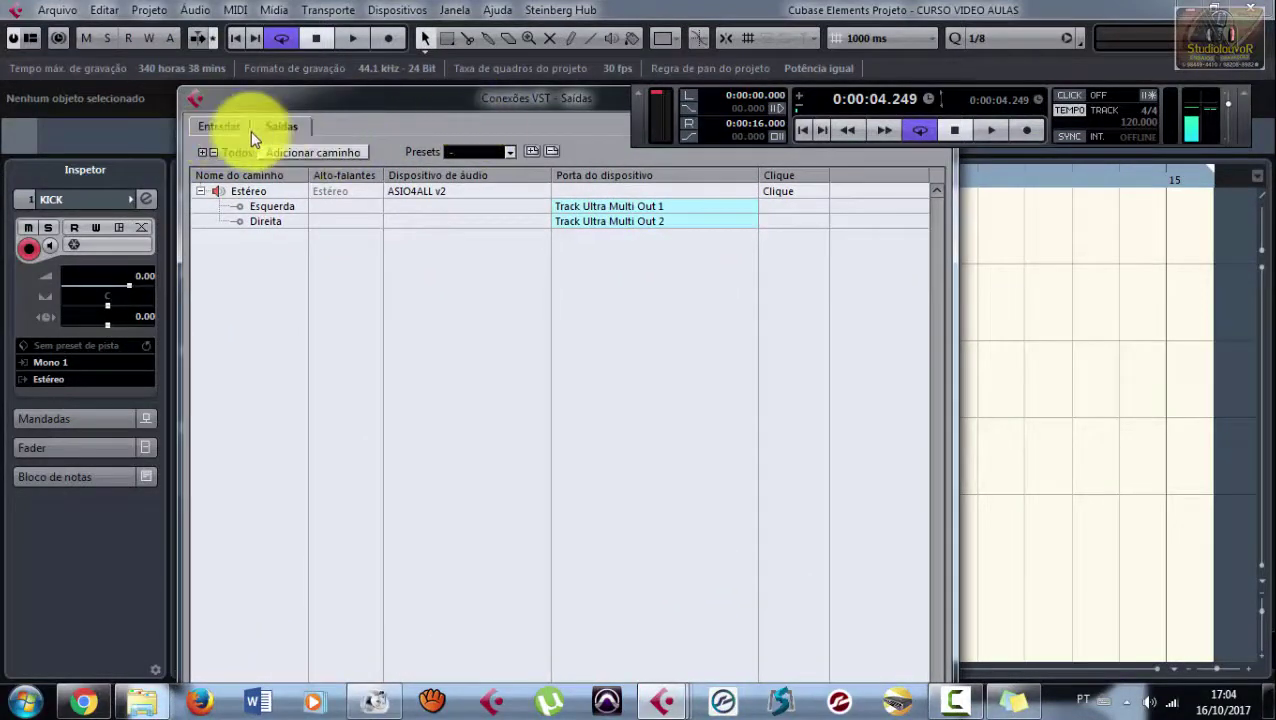
left_click(219, 126)
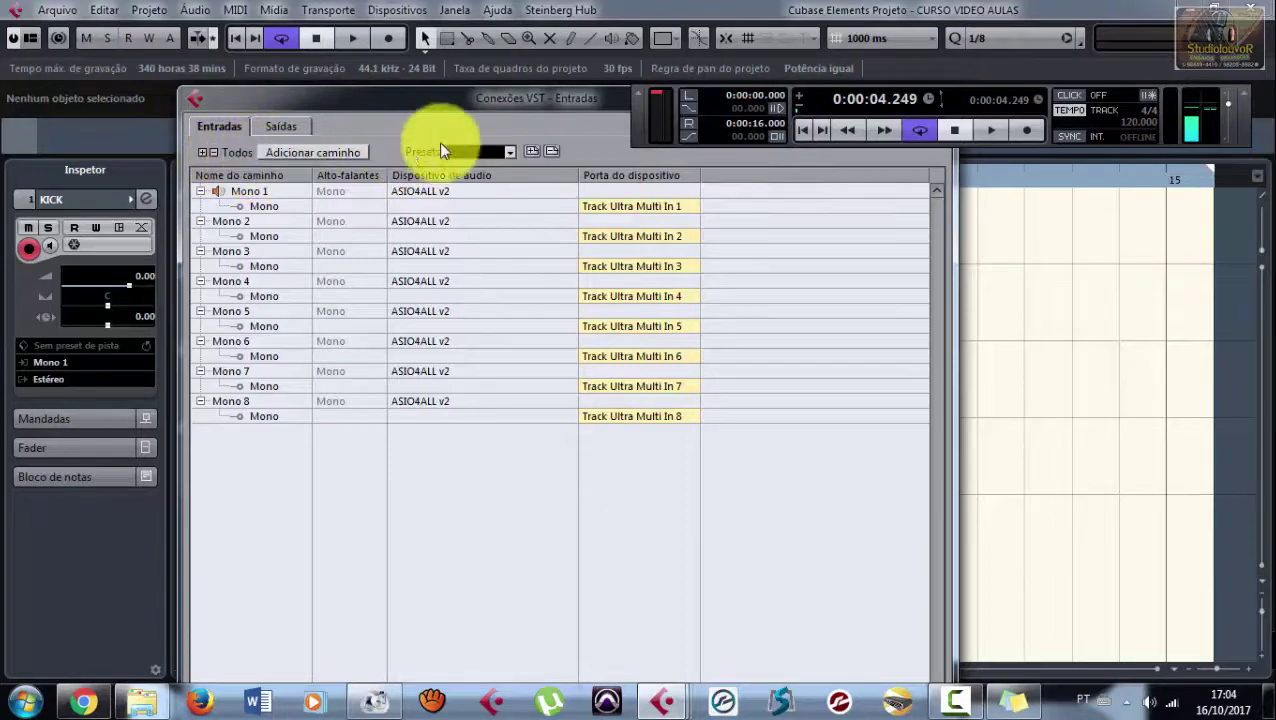
left_click(507, 152)
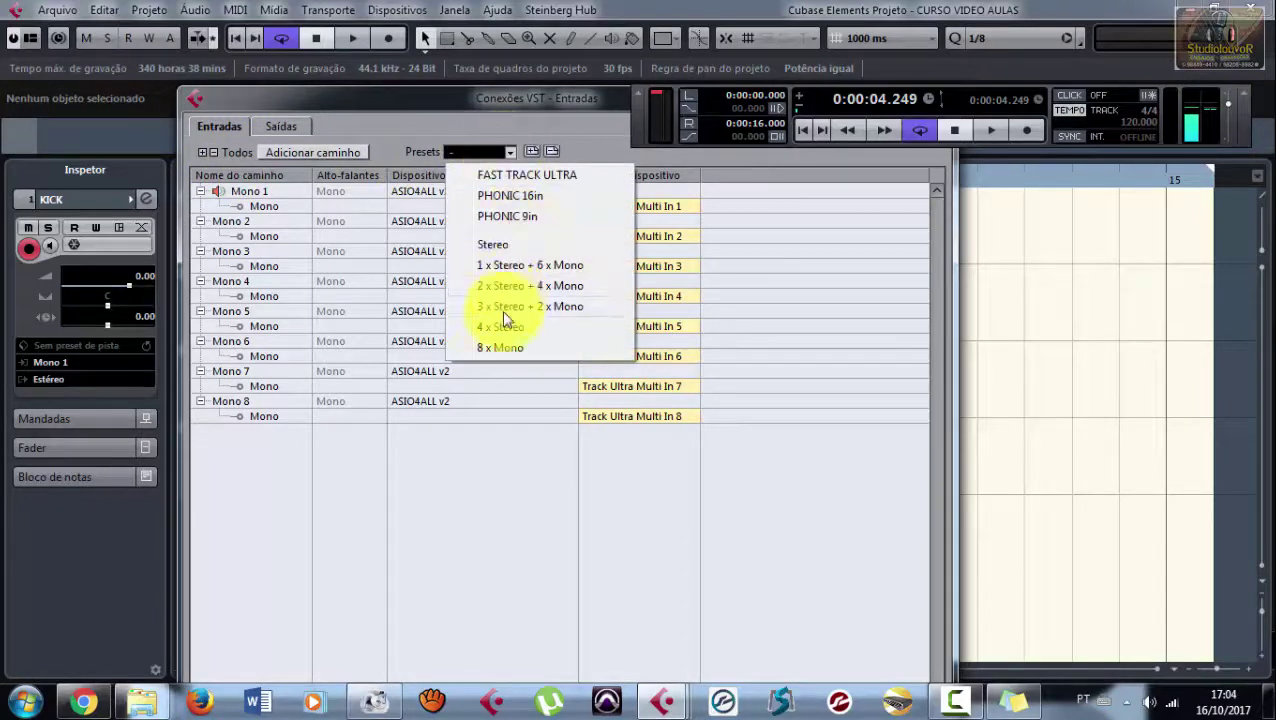
left_click(491, 347)
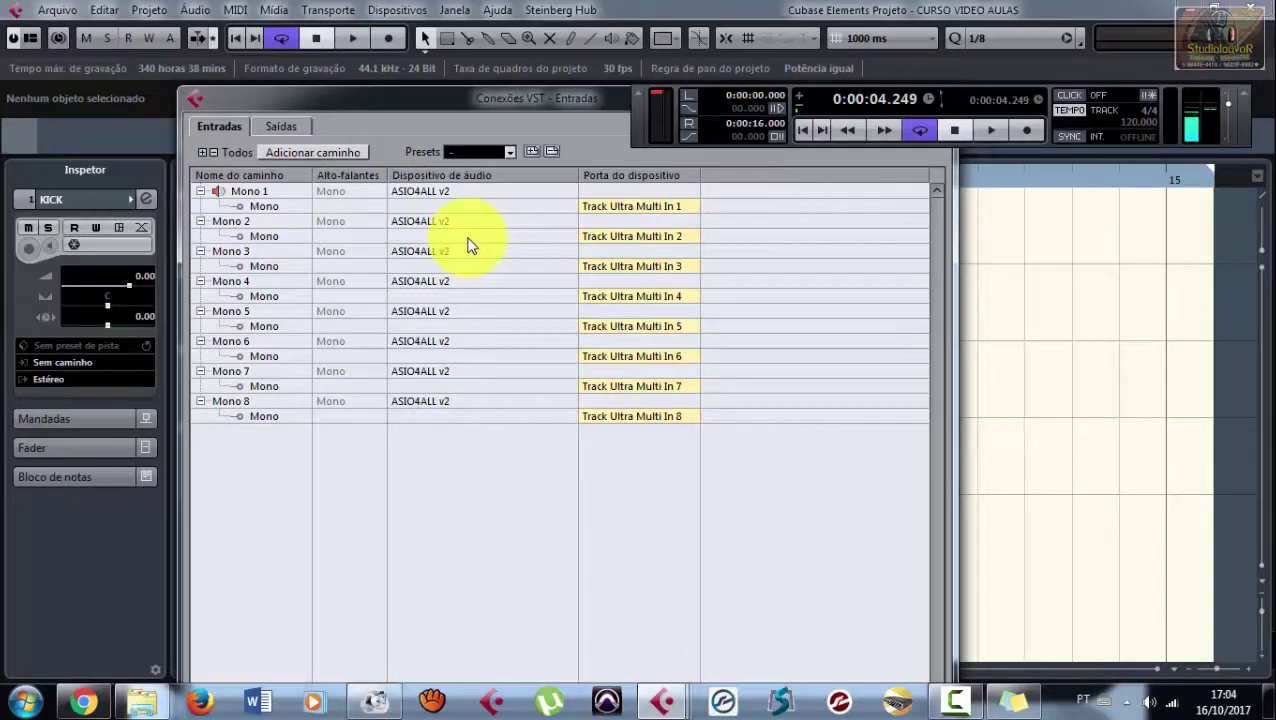
left_click(510, 153)
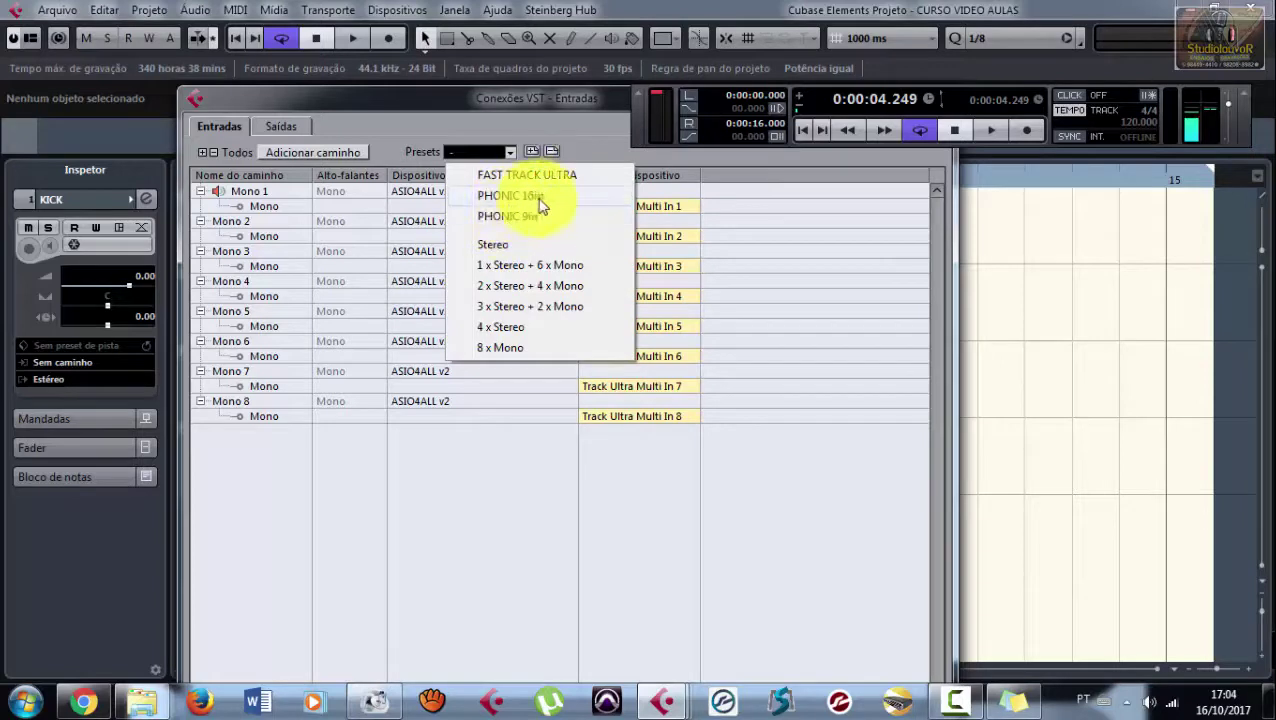
left_click(474, 99)
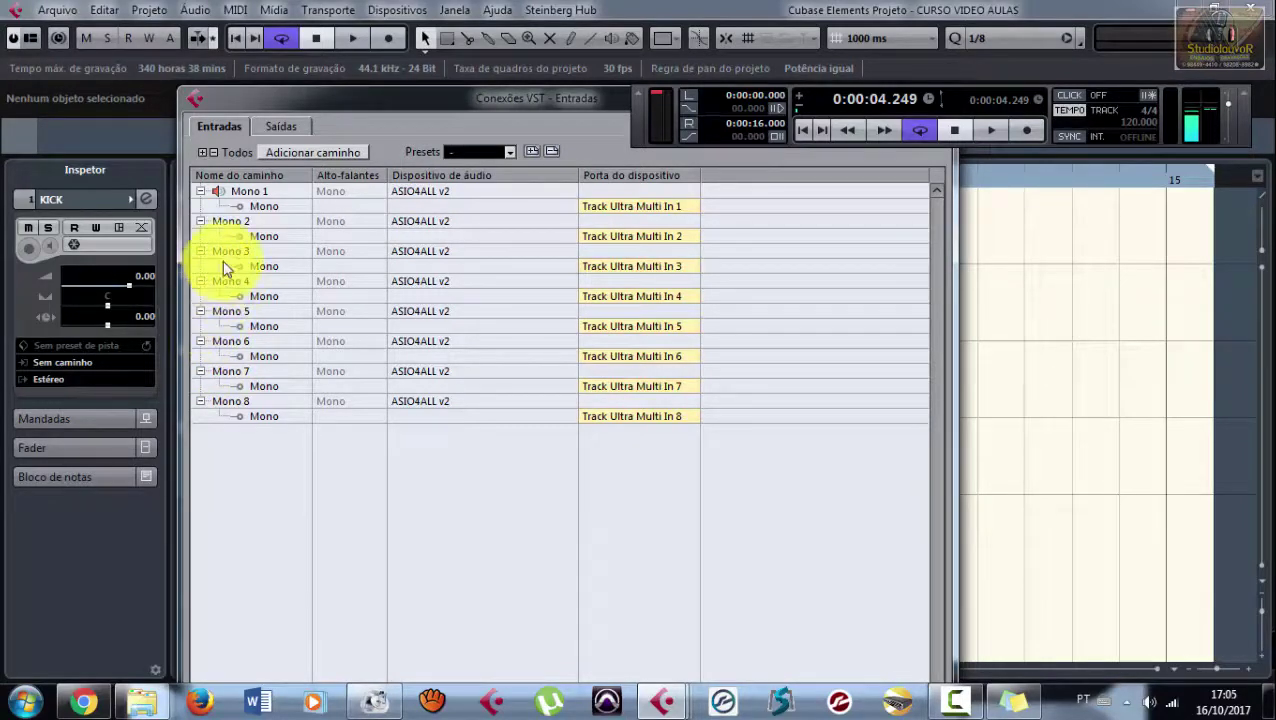
Step: Remove the Mono 5, Mono 6, Mono 7 and Mono 8 input buses, keeping Mono 1 to Mono 4
right_click(230, 310)
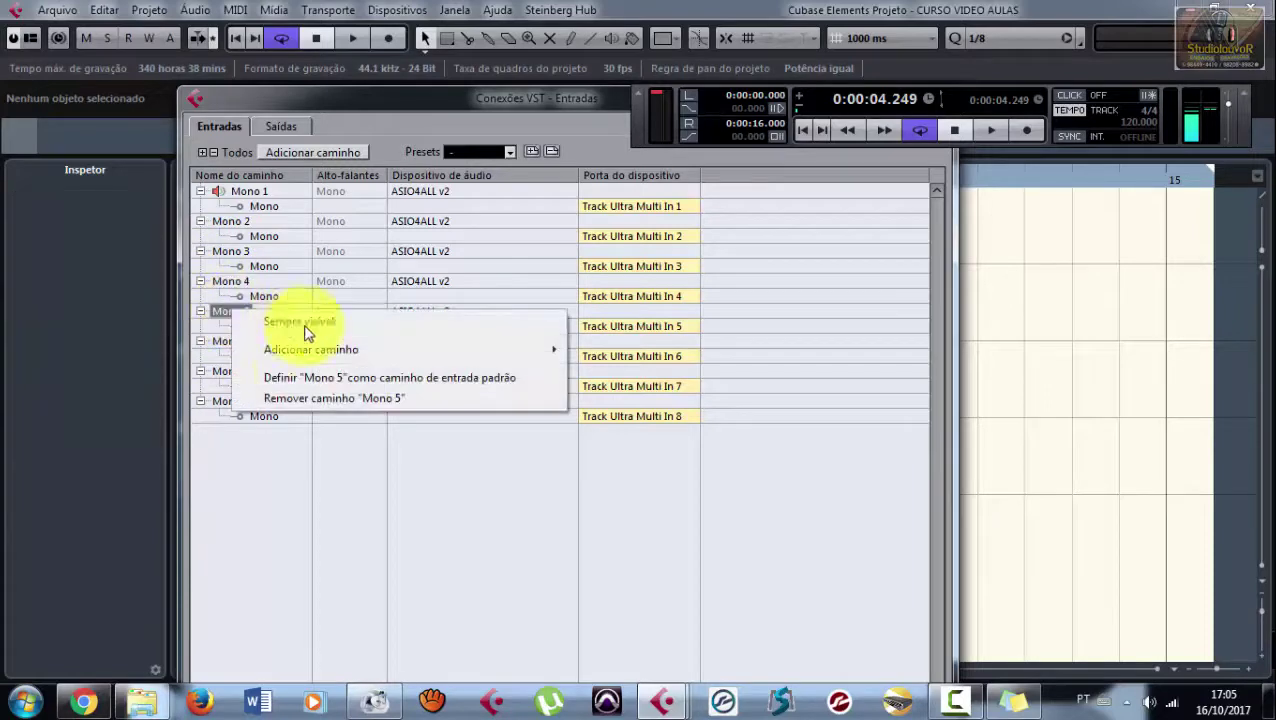
left_click(296, 398)
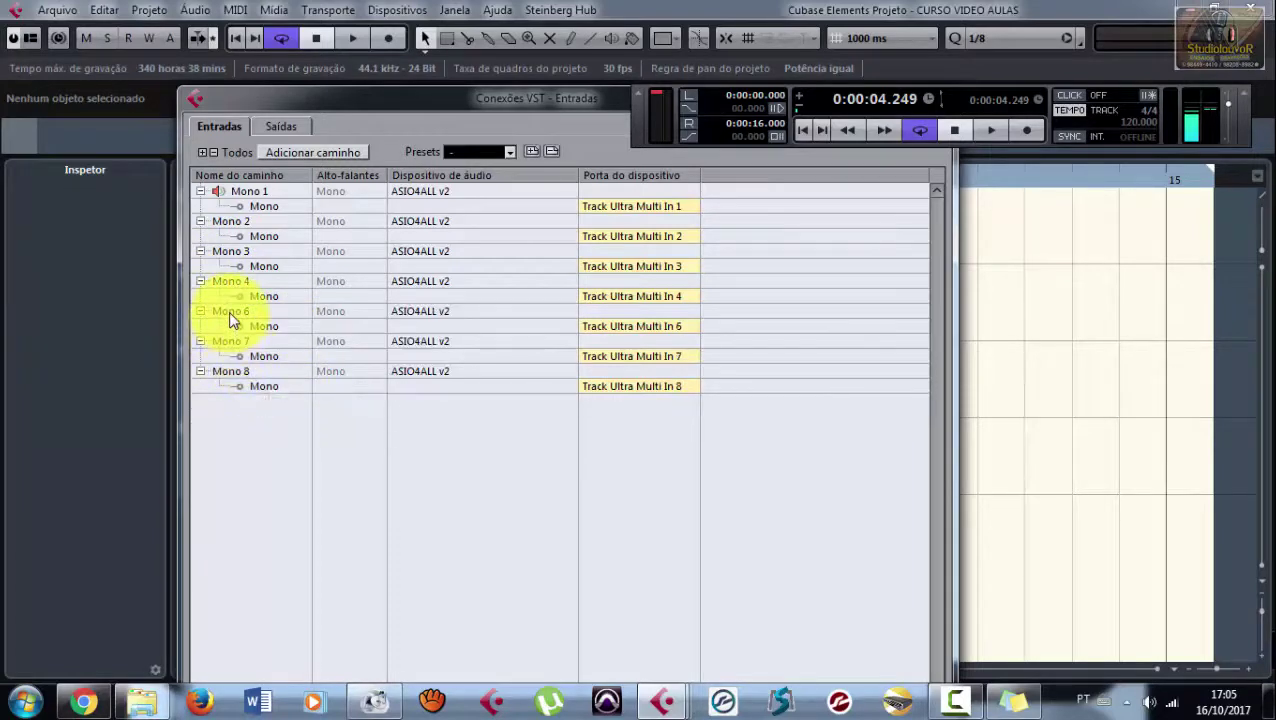
right_click(229, 313)
left_click(293, 400)
right_click(228, 309)
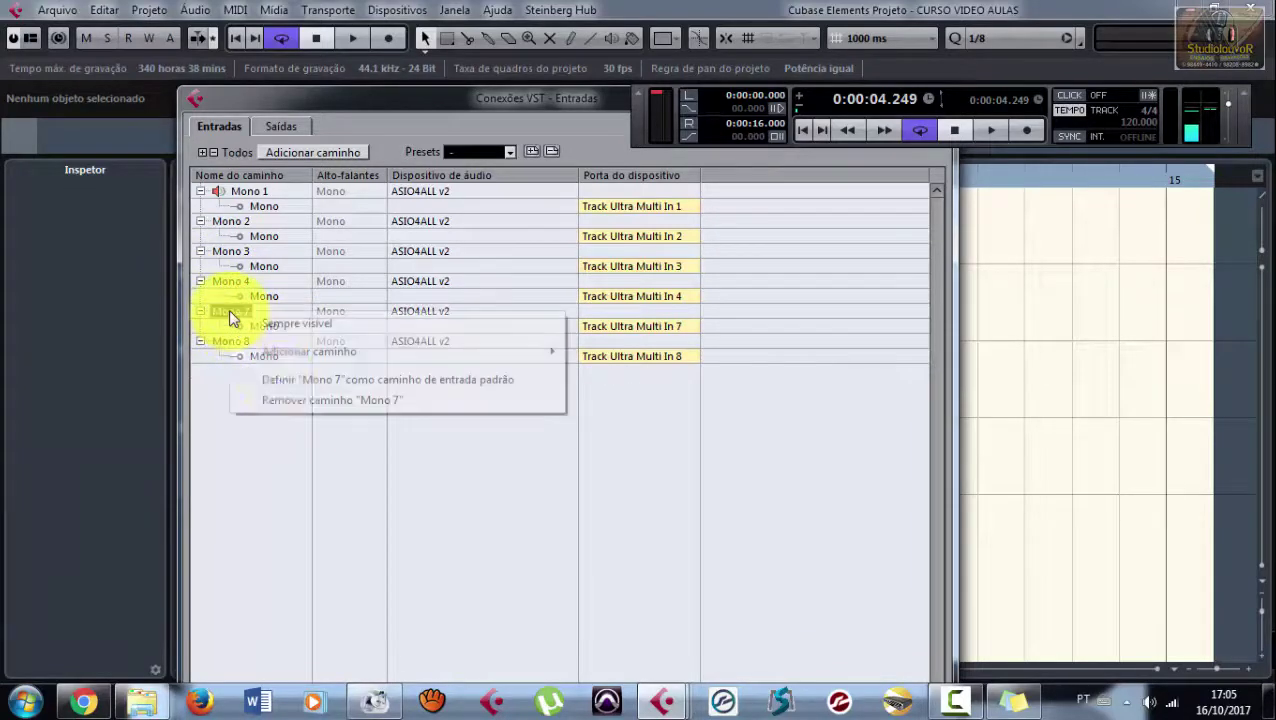
left_click(280, 397)
right_click(228, 311)
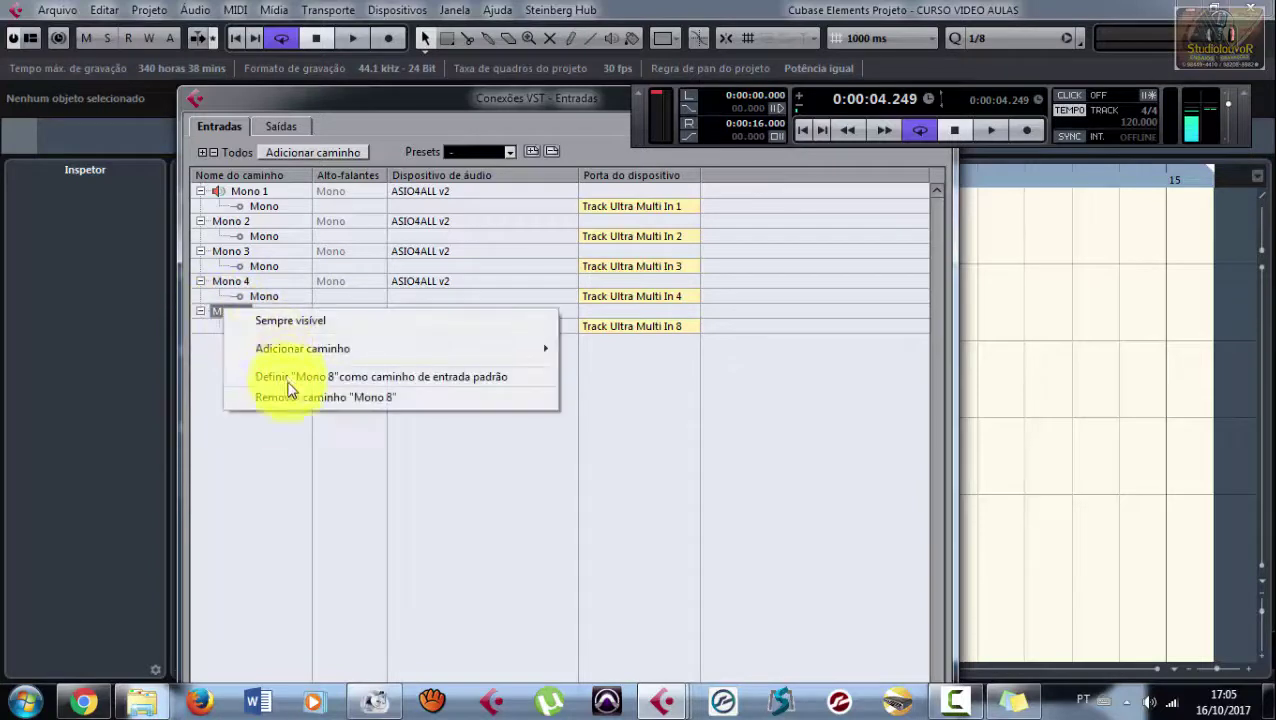
left_click(280, 395)
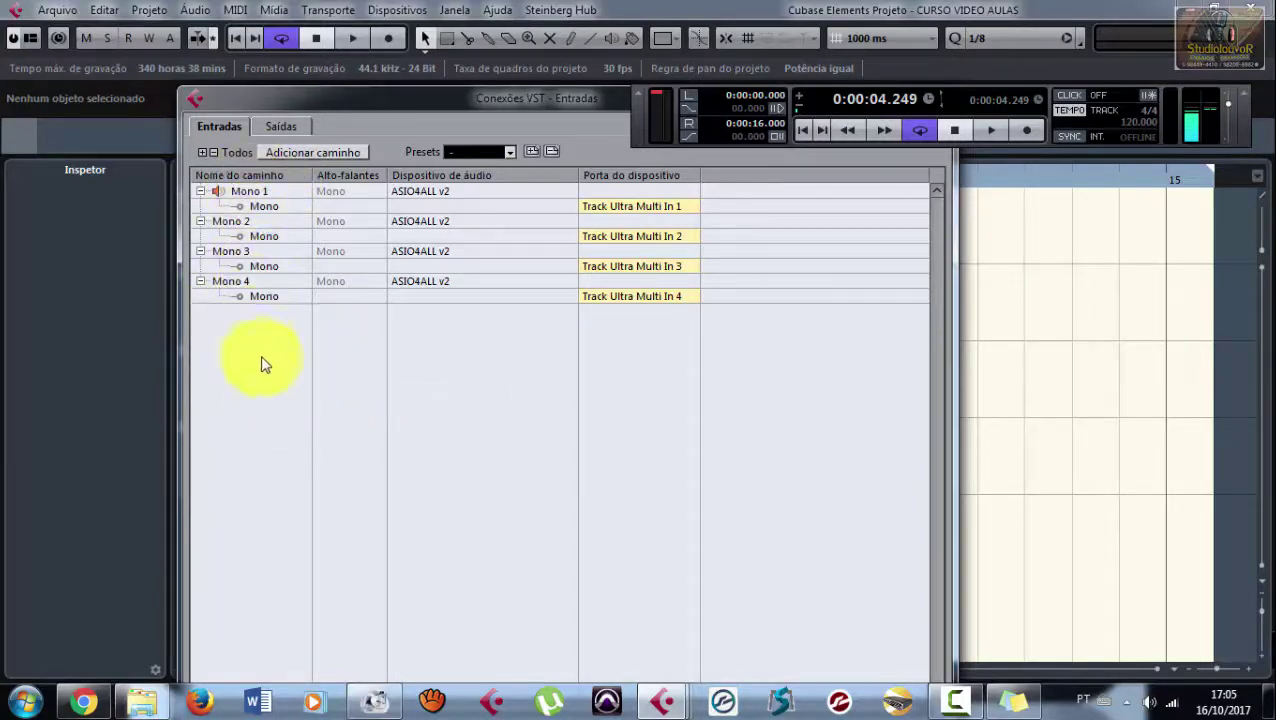
Step: Rename the Mono 1 input bus as KICK and the Mono 2 input bus as CX
double_click(244, 190)
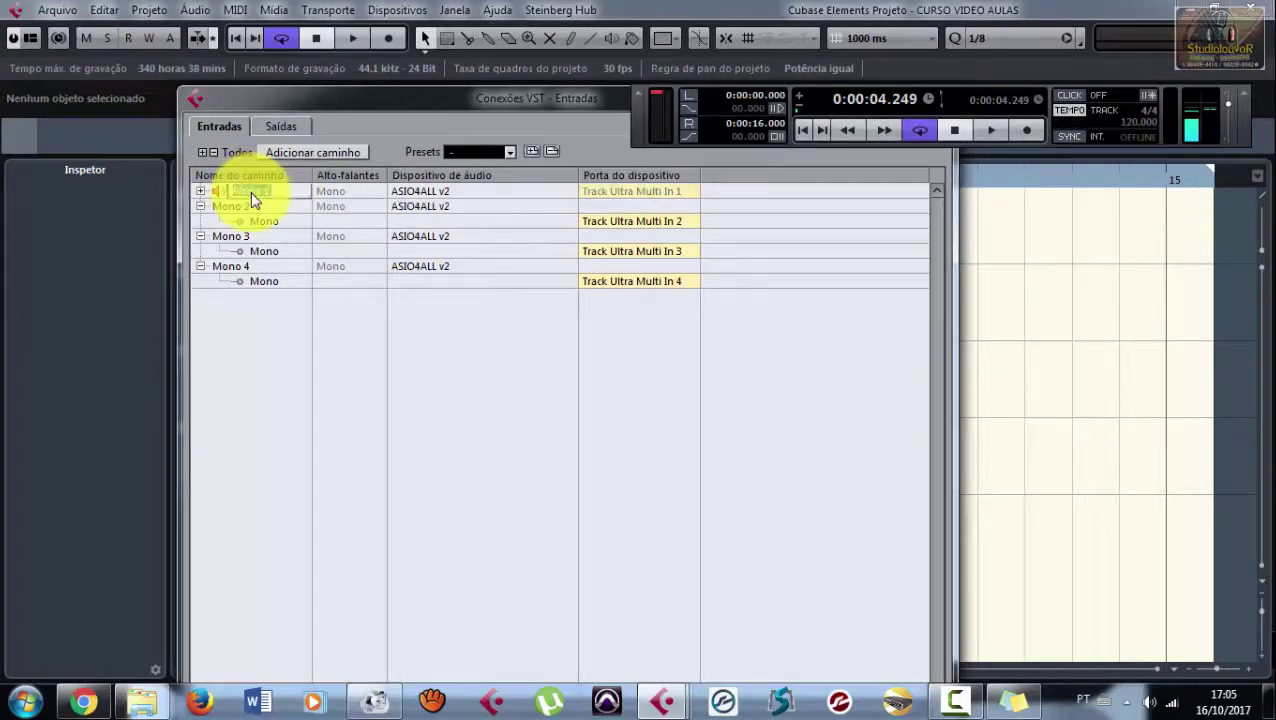
left_click(262, 192)
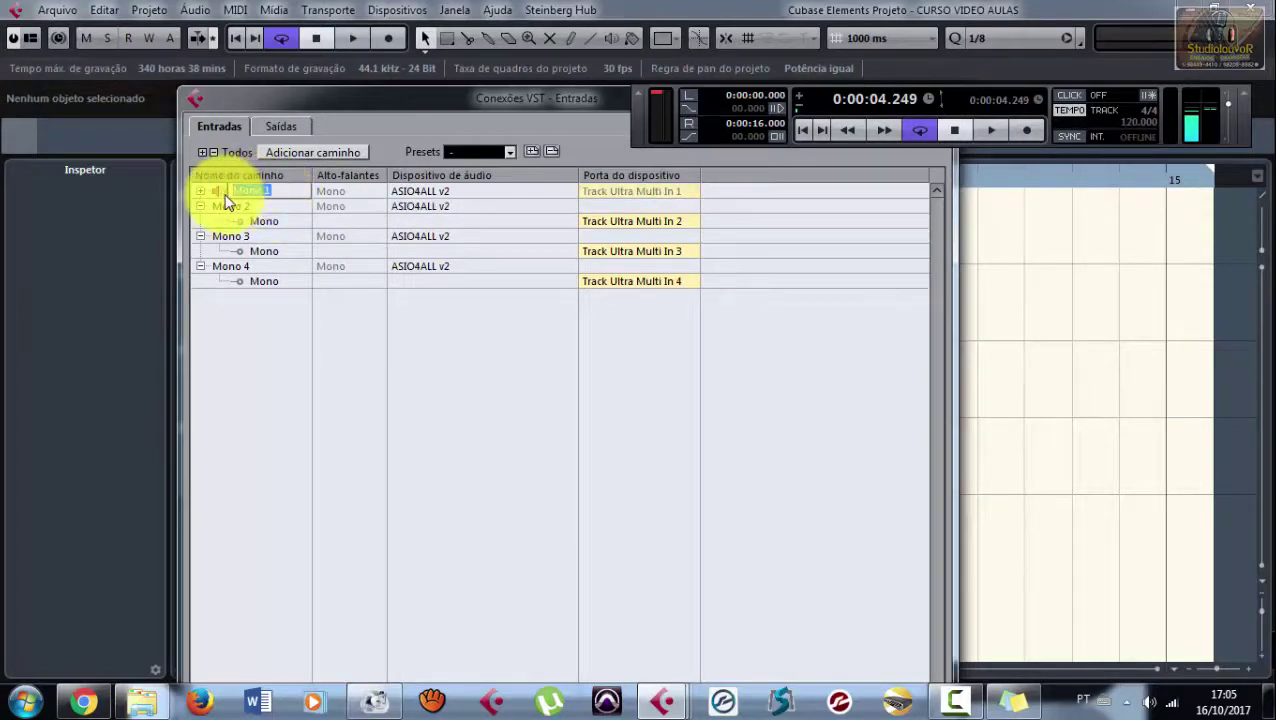
key("BackSpace")
key("Return")
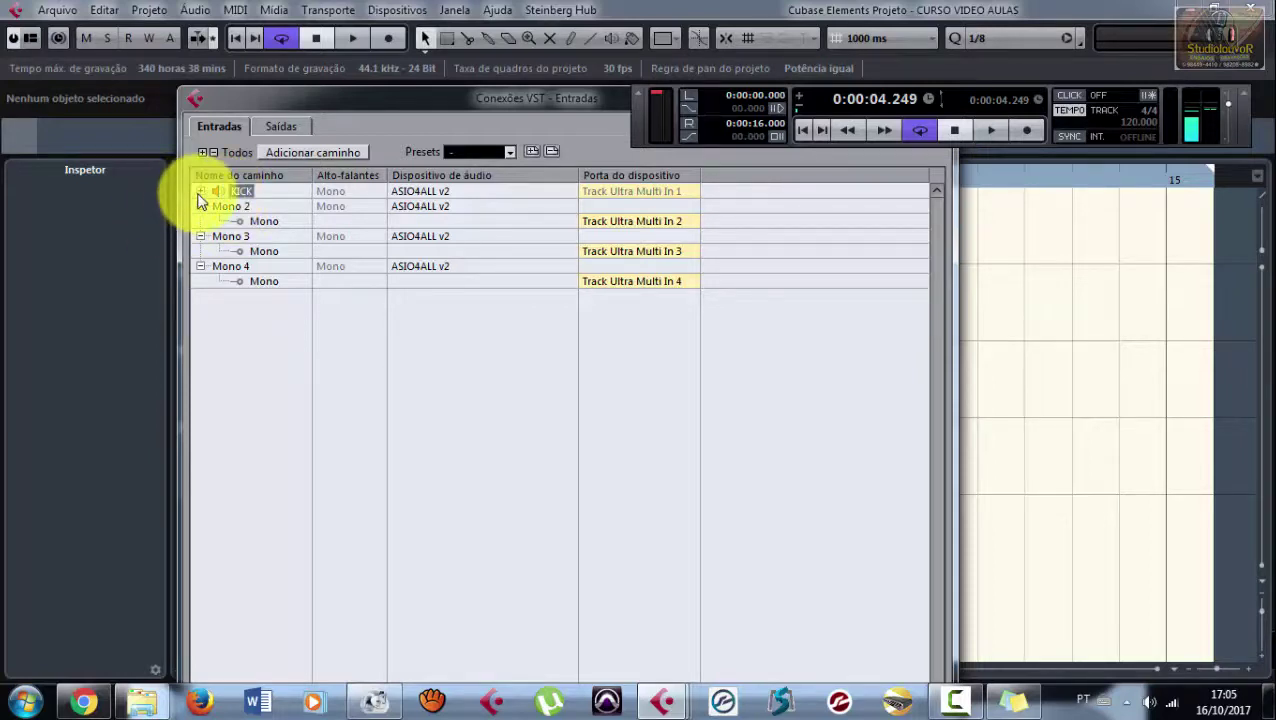
left_click(200, 191)
left_click(231, 225)
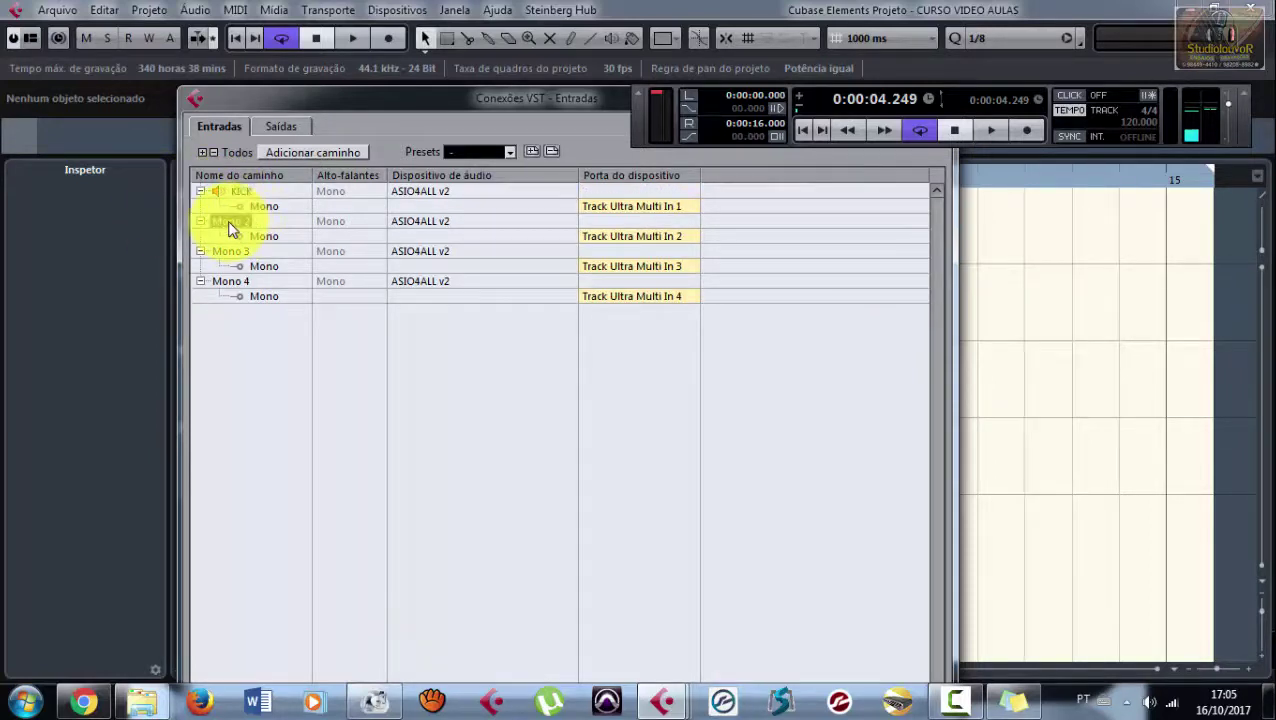
double_click(231, 226)
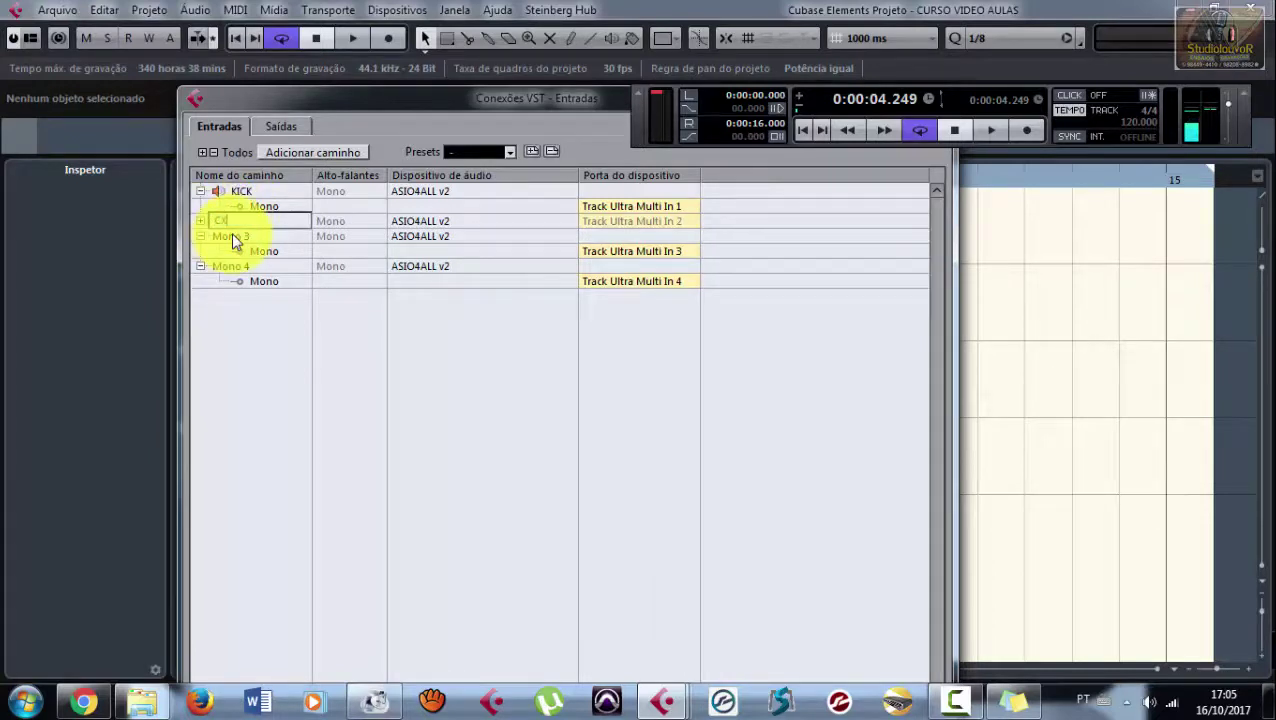
key("Return")
left_click(200, 221)
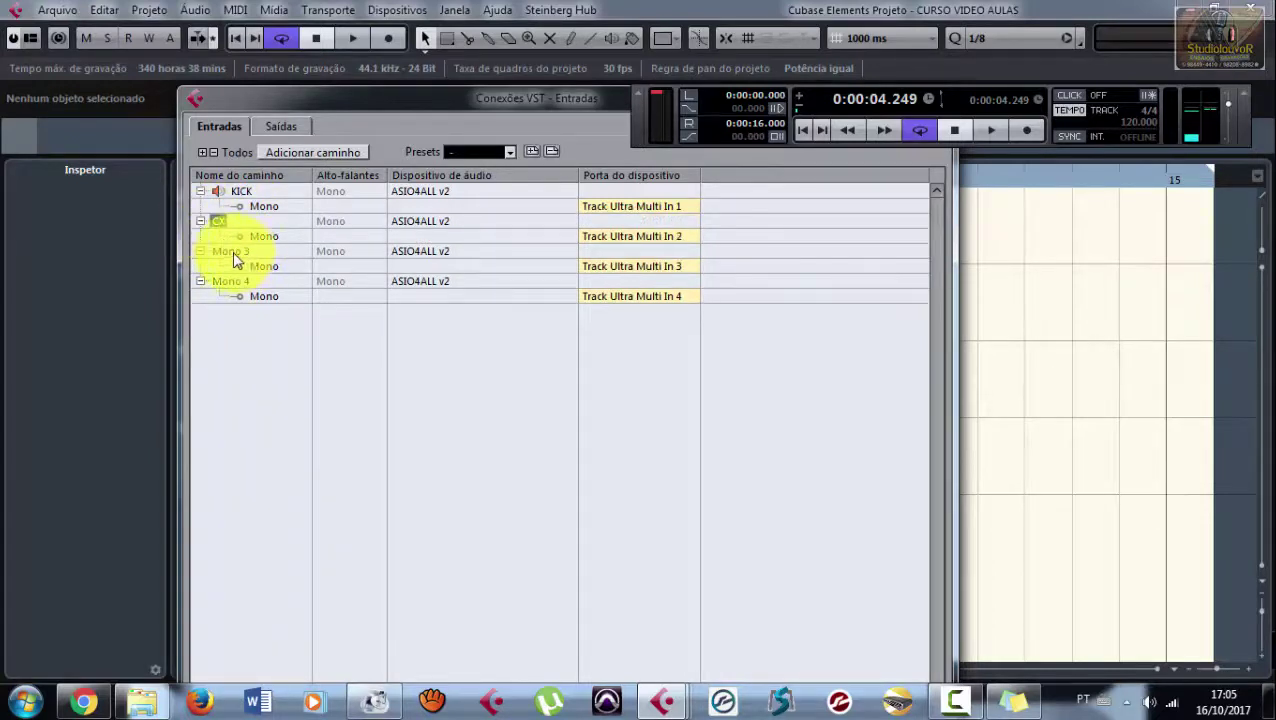
Step: Rename the Mono 3 input bus as HH and the Mono 4 input bus as SALA
double_click(232, 251)
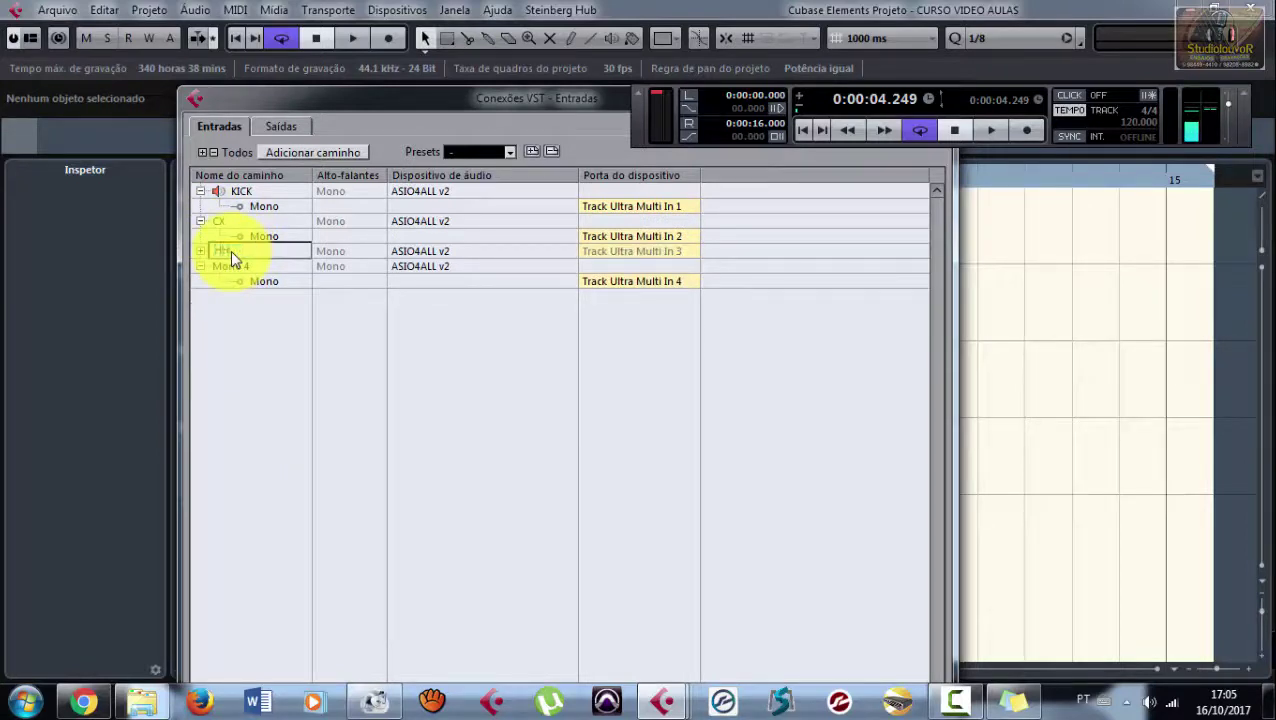
key("Return")
left_click(200, 251)
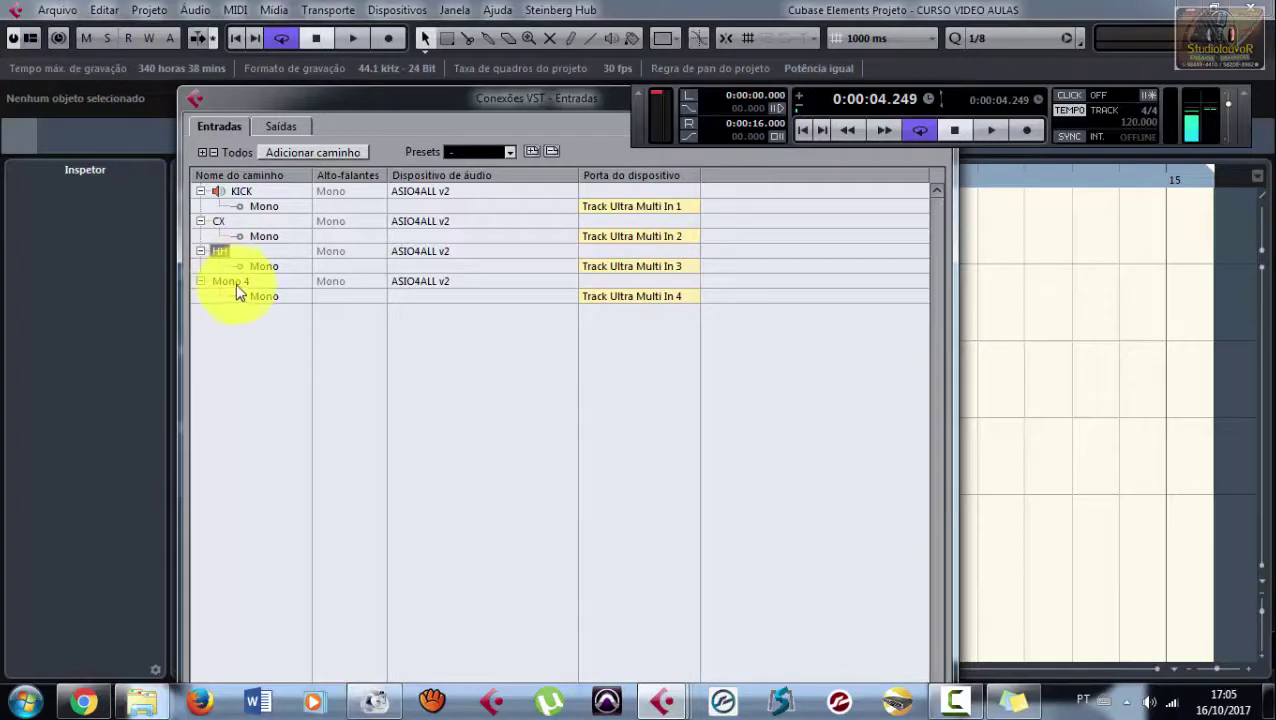
double_click(233, 283)
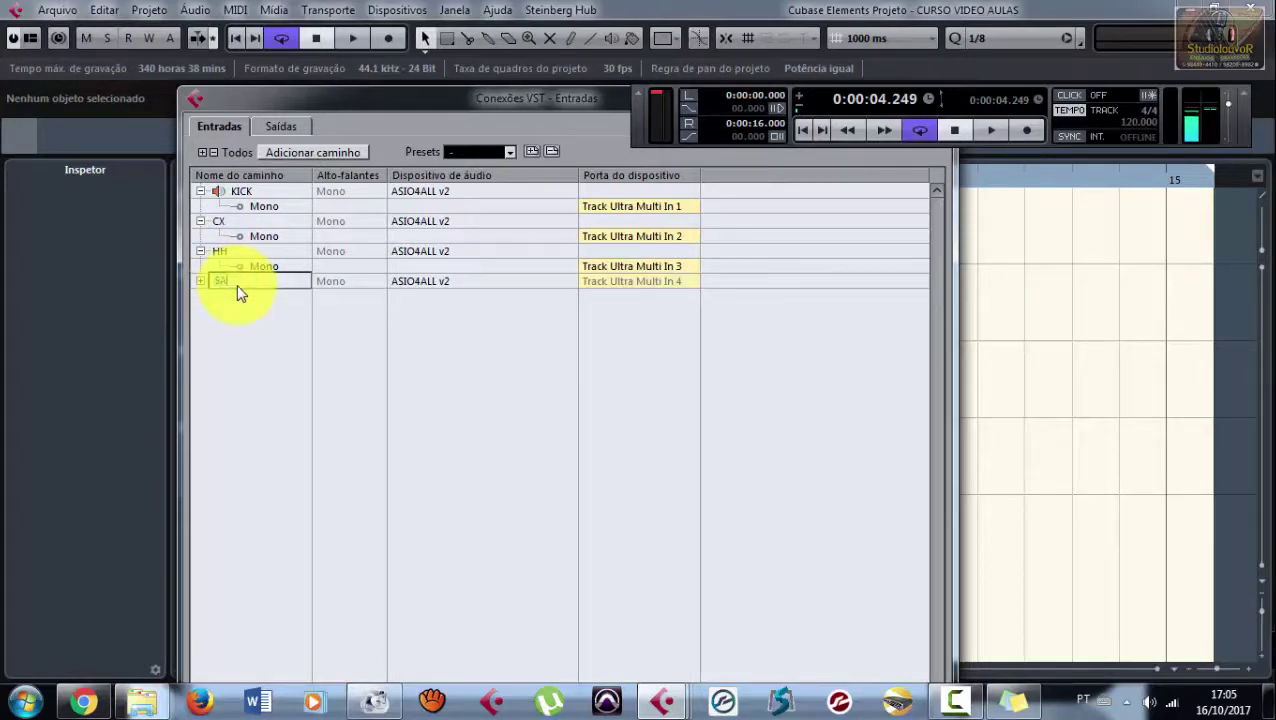
type("SALA")
key("Return")
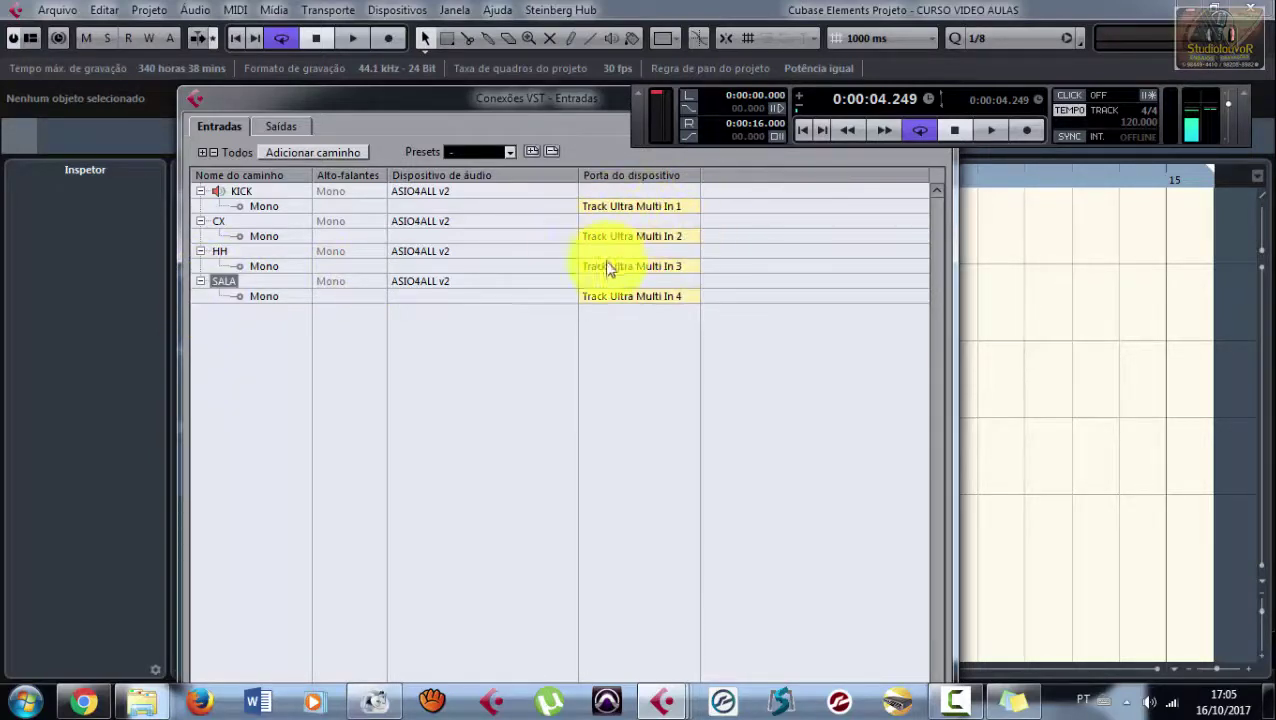
Step: Check the stereo output bus assignments in VST Connections, and close that window
left_click(270, 128)
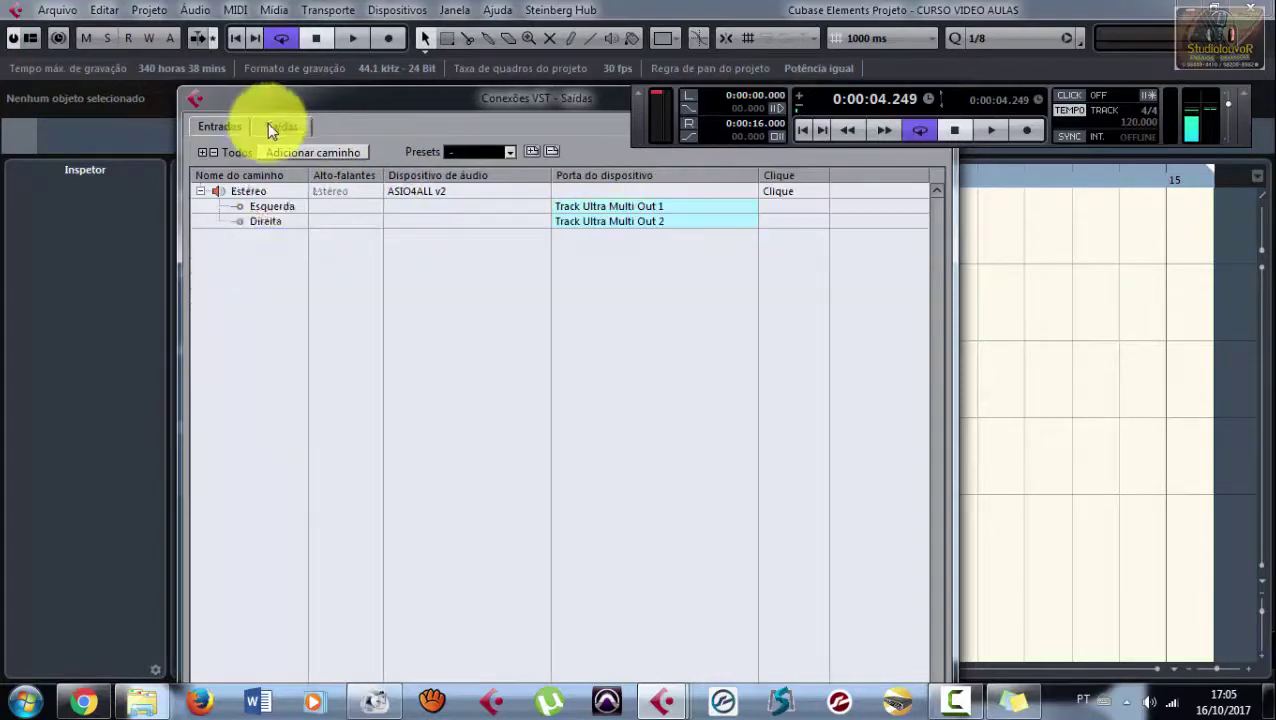
left_click_drag(490, 98, 490, 208)
left_click(912, 208)
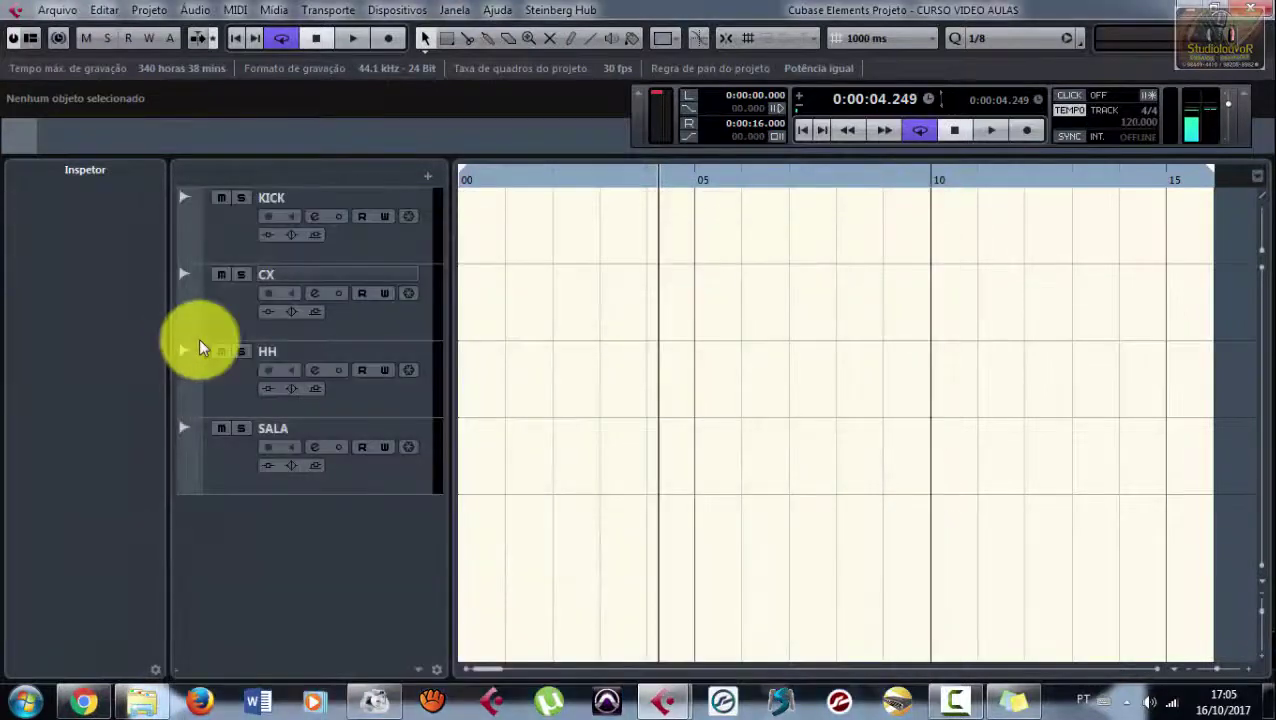
Step: Check the input routing of the tracks from KICK down to SALA
left_click(234, 250)
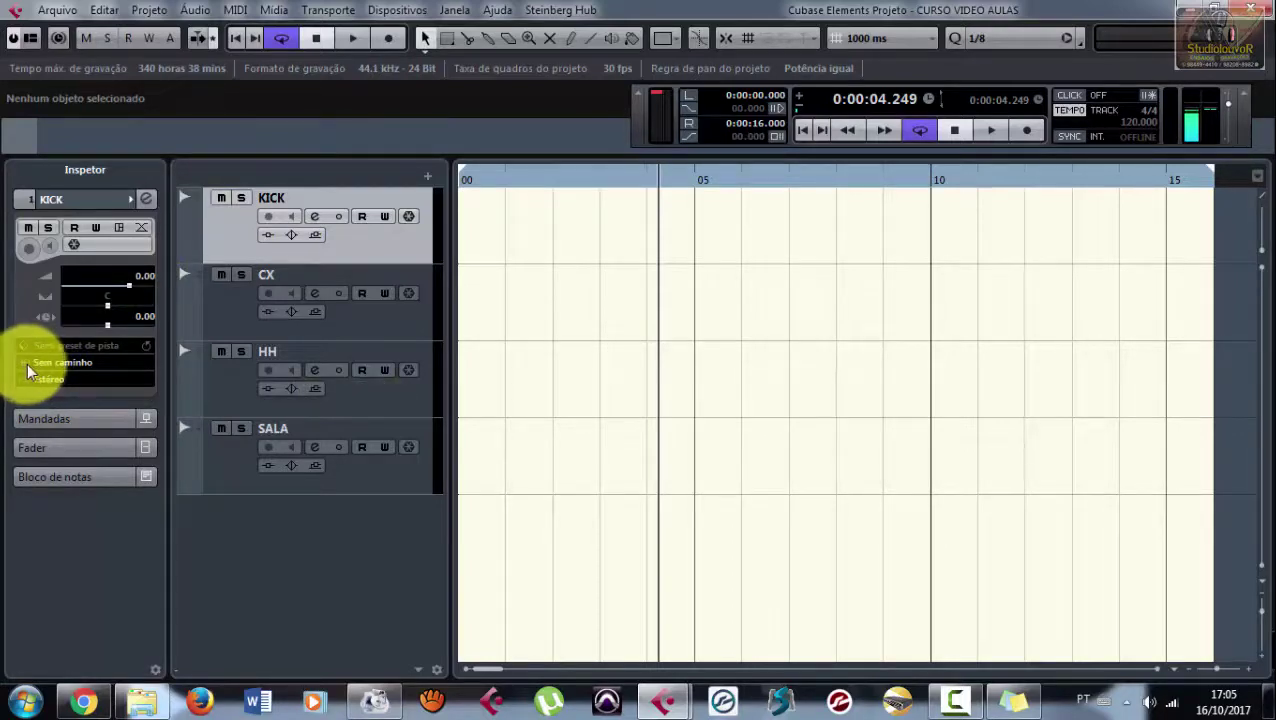
left_click(234, 318)
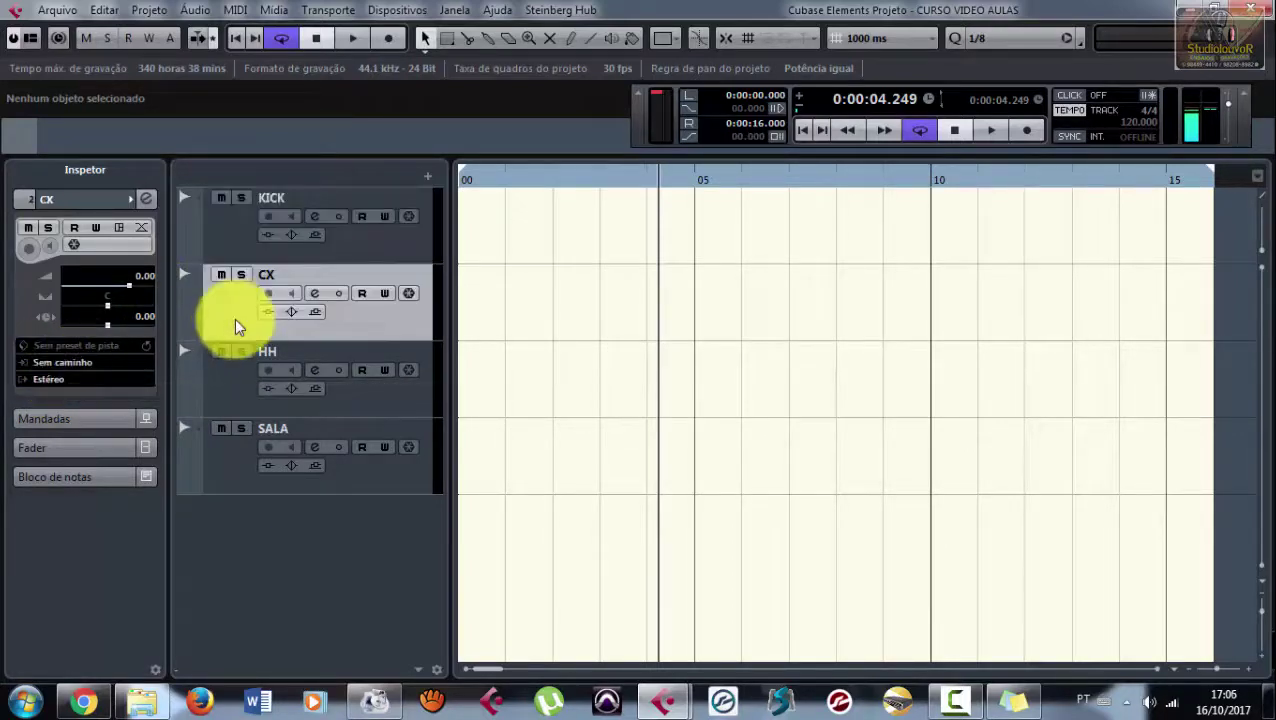
left_click(250, 398)
left_click(238, 466)
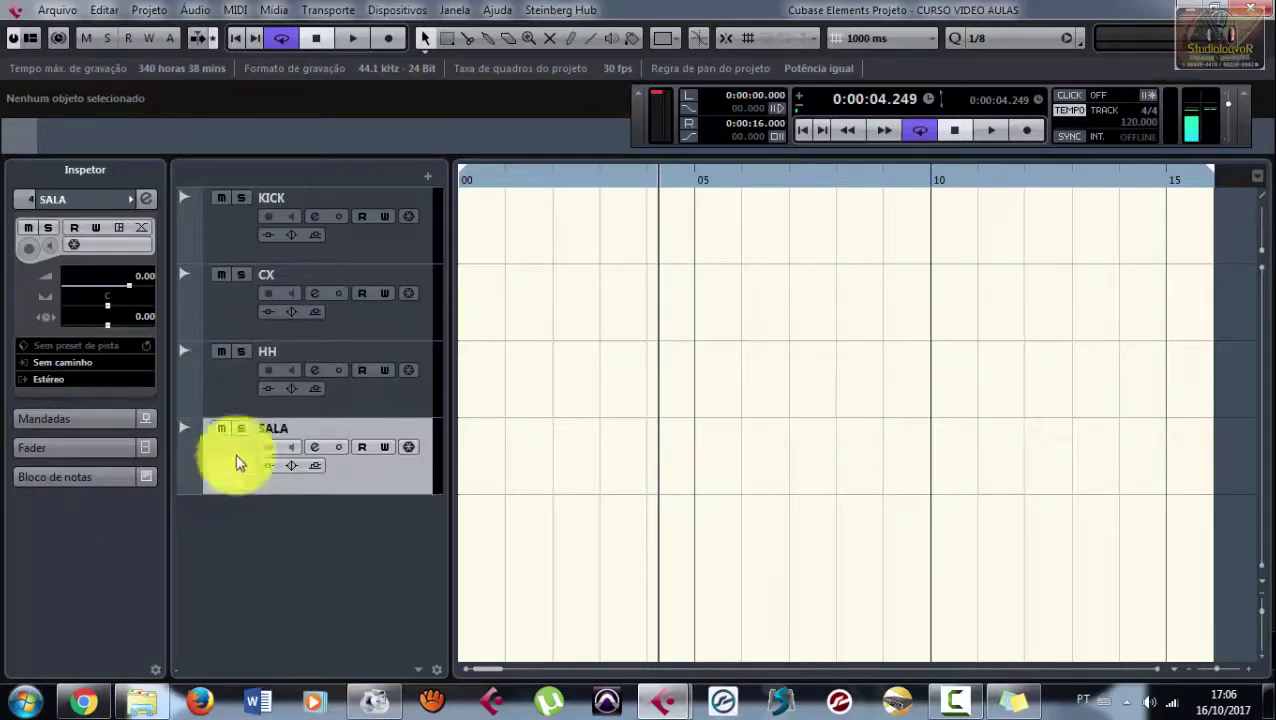
Step: Route the KICK track's input to the KICK bus and the CX track's input to the CX bus
left_click(239, 247)
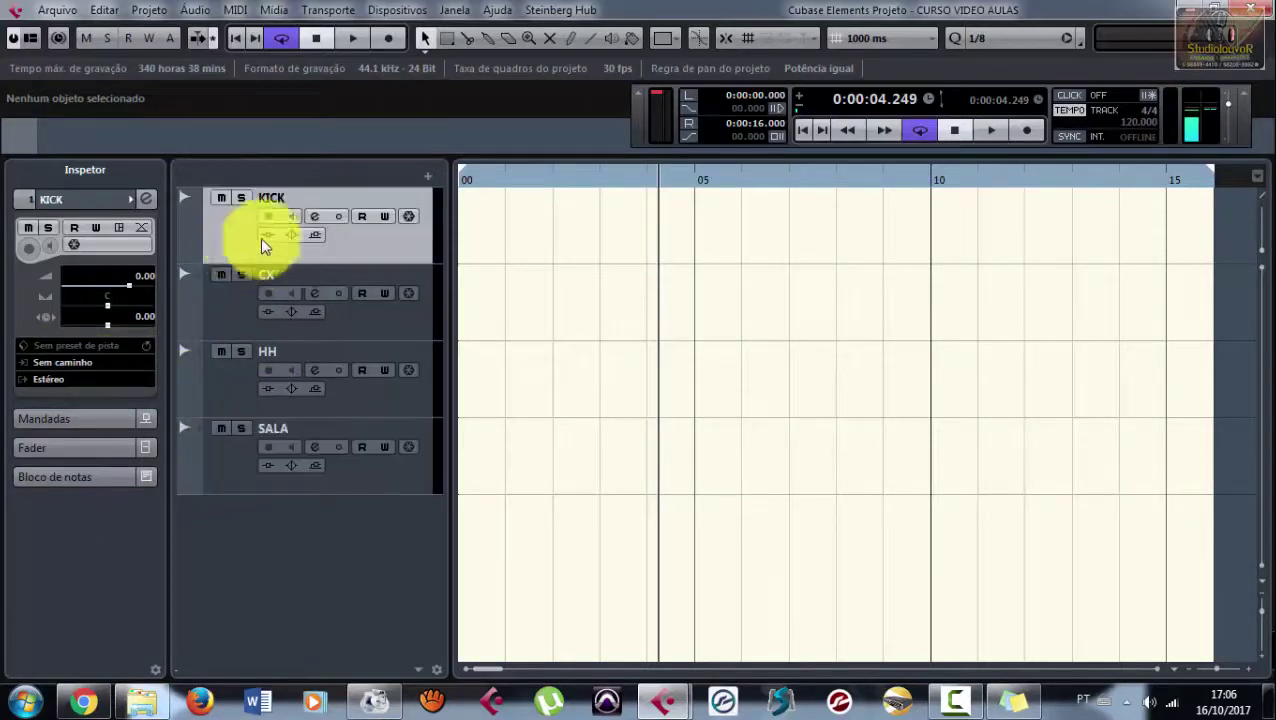
left_click(35, 362)
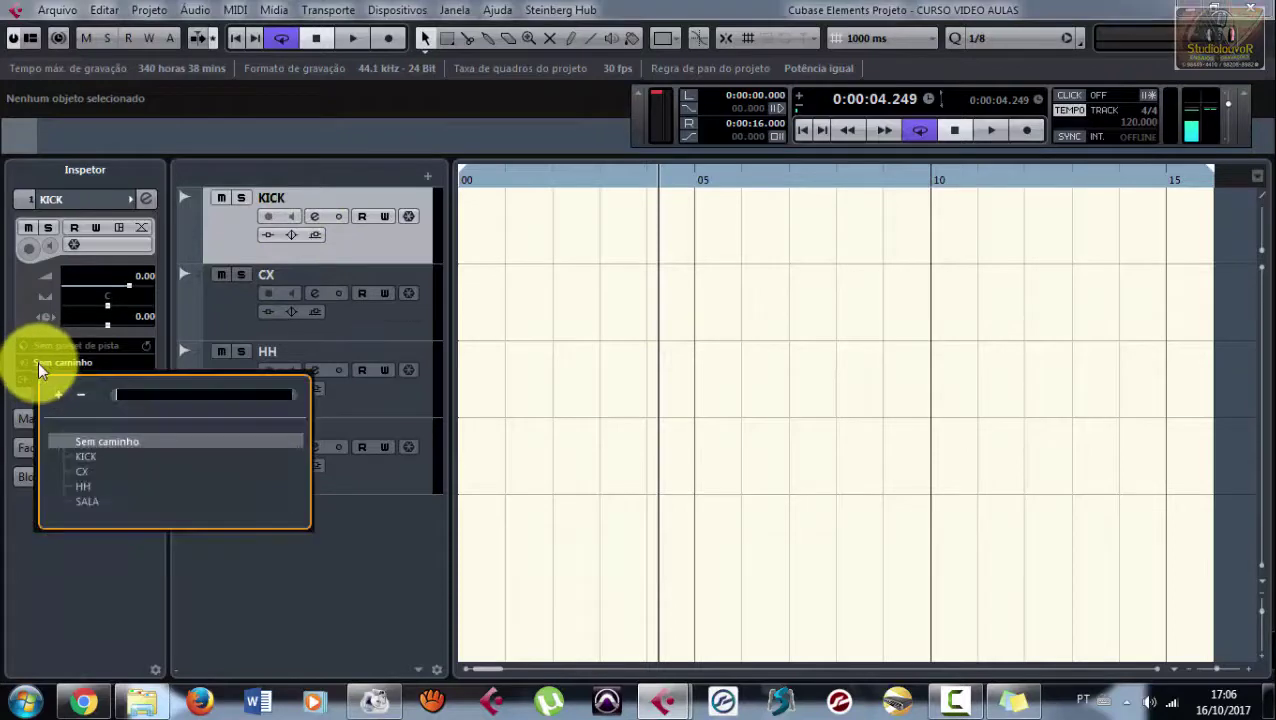
left_click(79, 456)
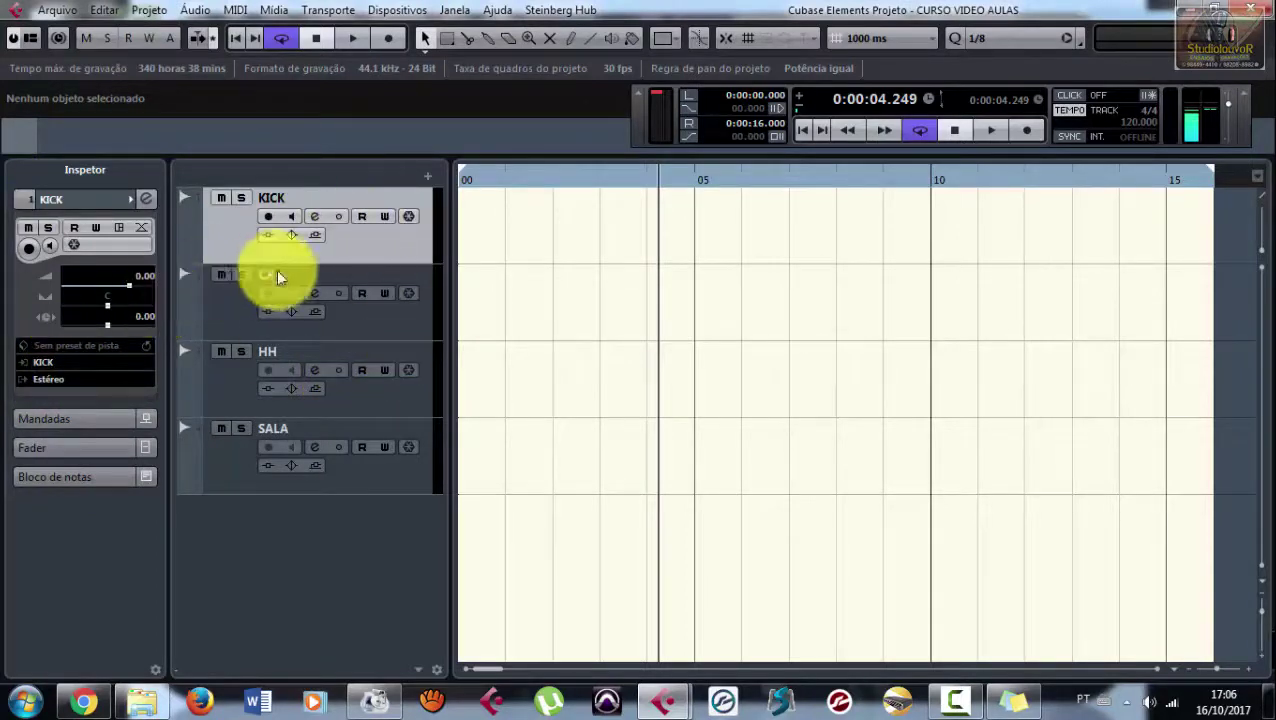
left_click(244, 310)
left_click(50, 363)
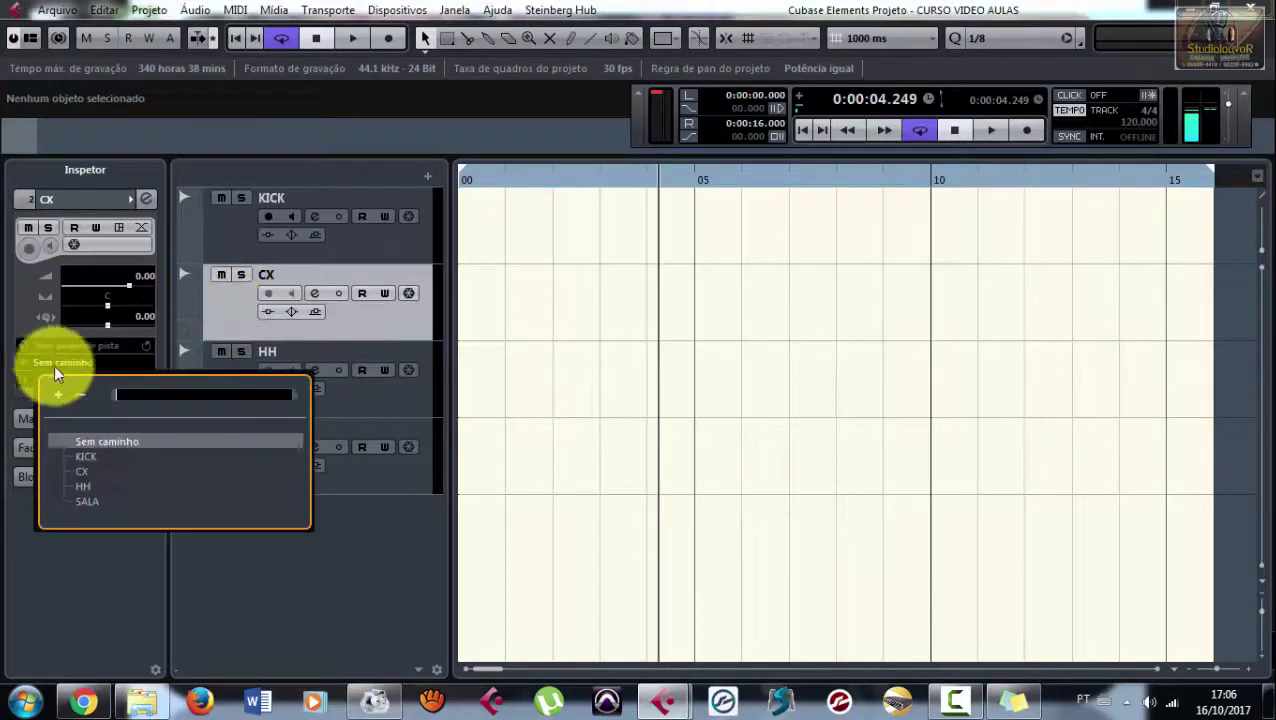
left_click(91, 476)
Step: Route the HH track's input to the HH bus and the SALA track's input to the SALA bus
left_click(237, 386)
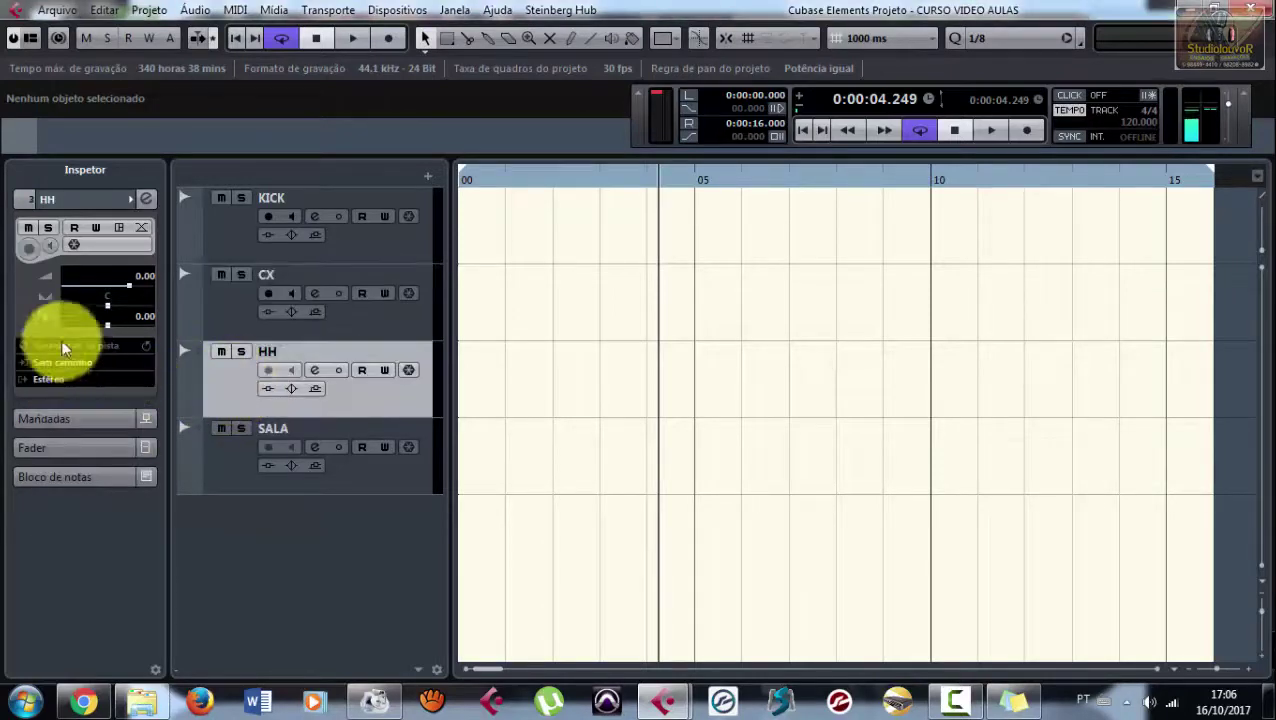
left_click(50, 363)
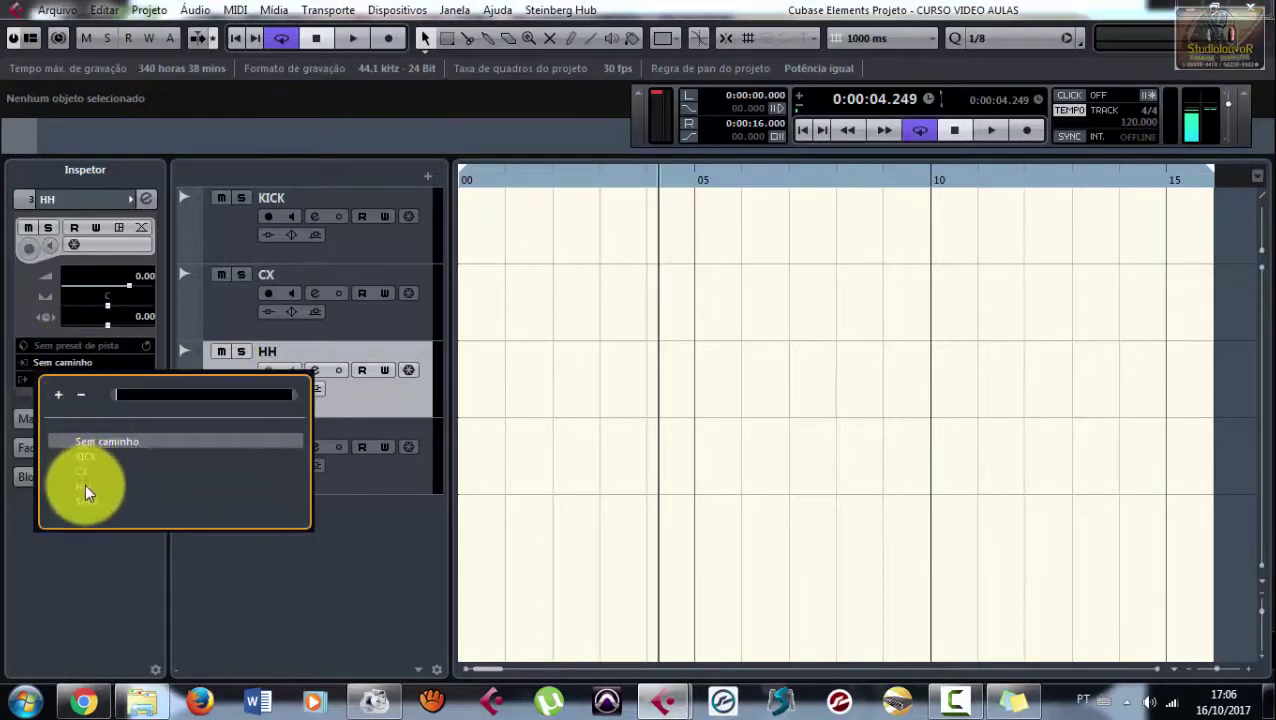
left_click(85, 483)
left_click(232, 463)
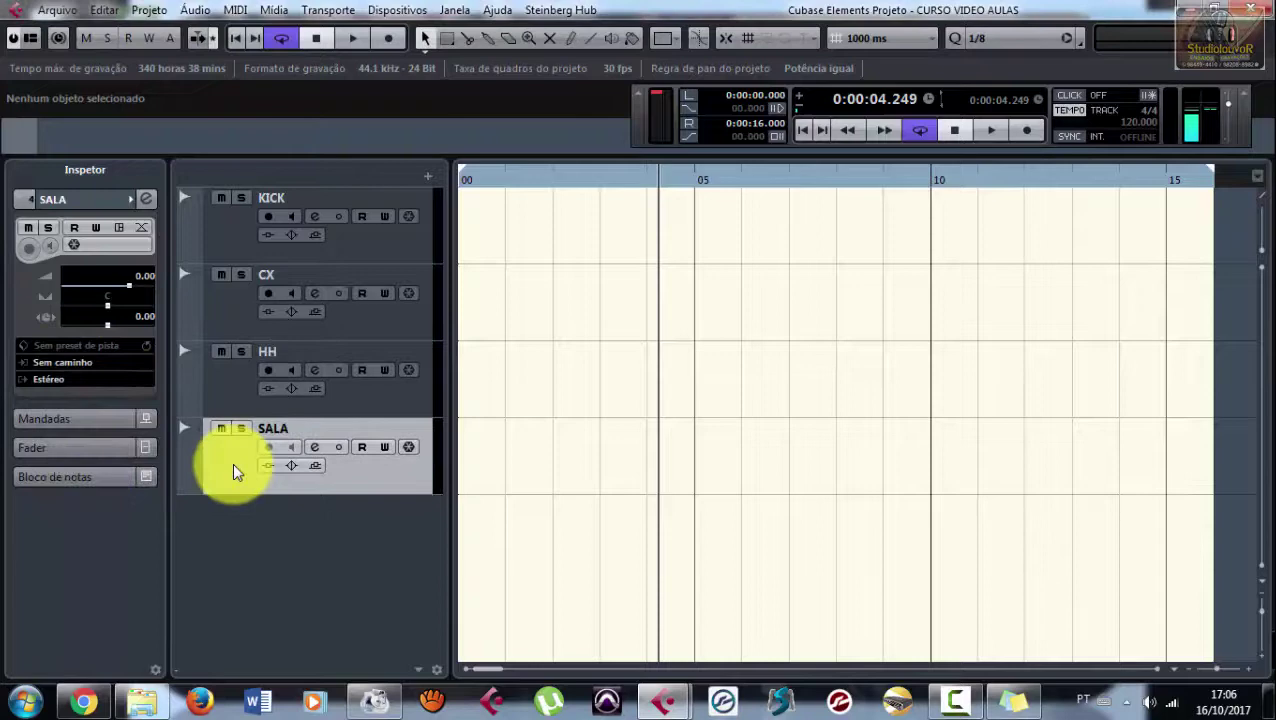
left_click(46, 363)
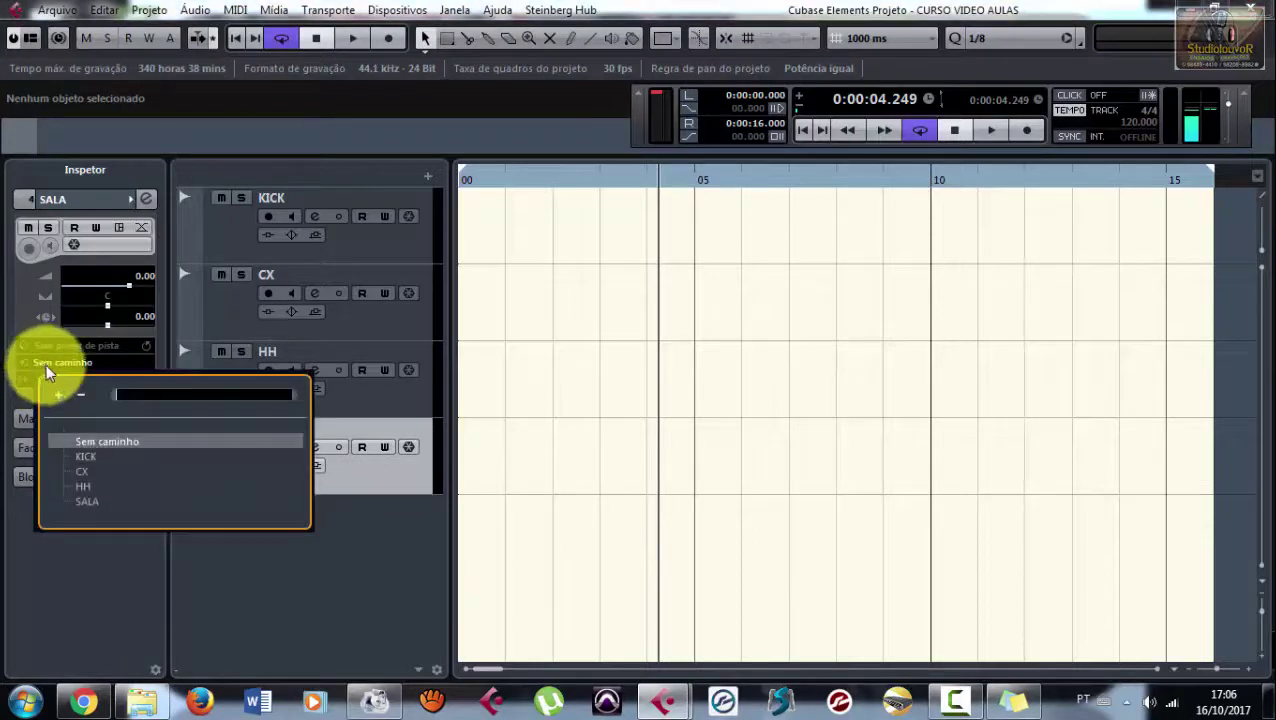
left_click(86, 502)
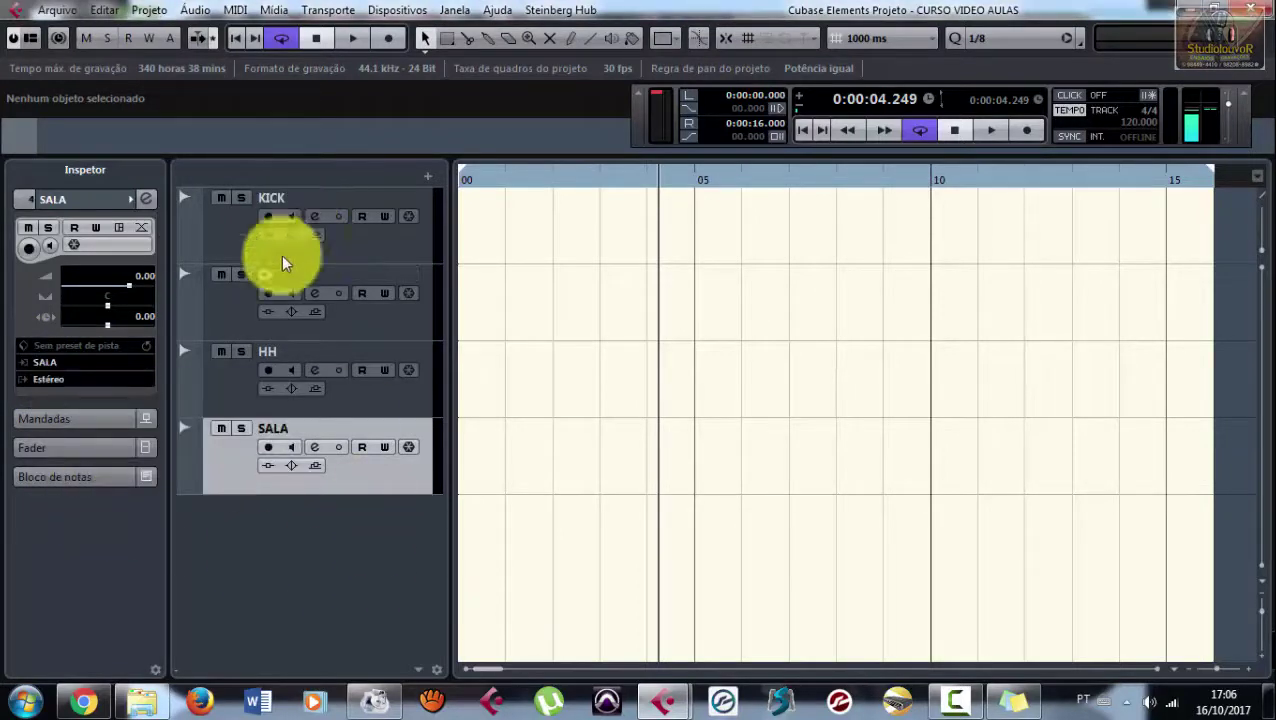
Step: Review the input routing of the HH, CX and KICK tracks
left_click(237, 393)
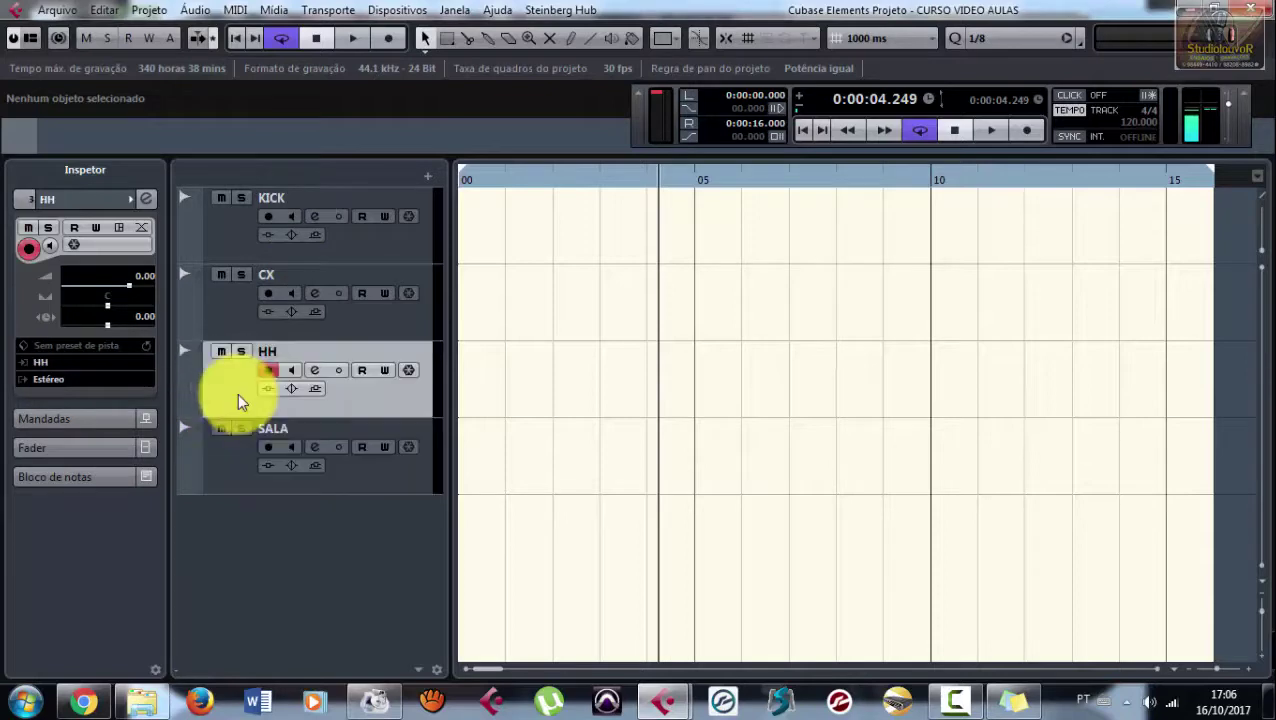
left_click(238, 309)
left_click(223, 227)
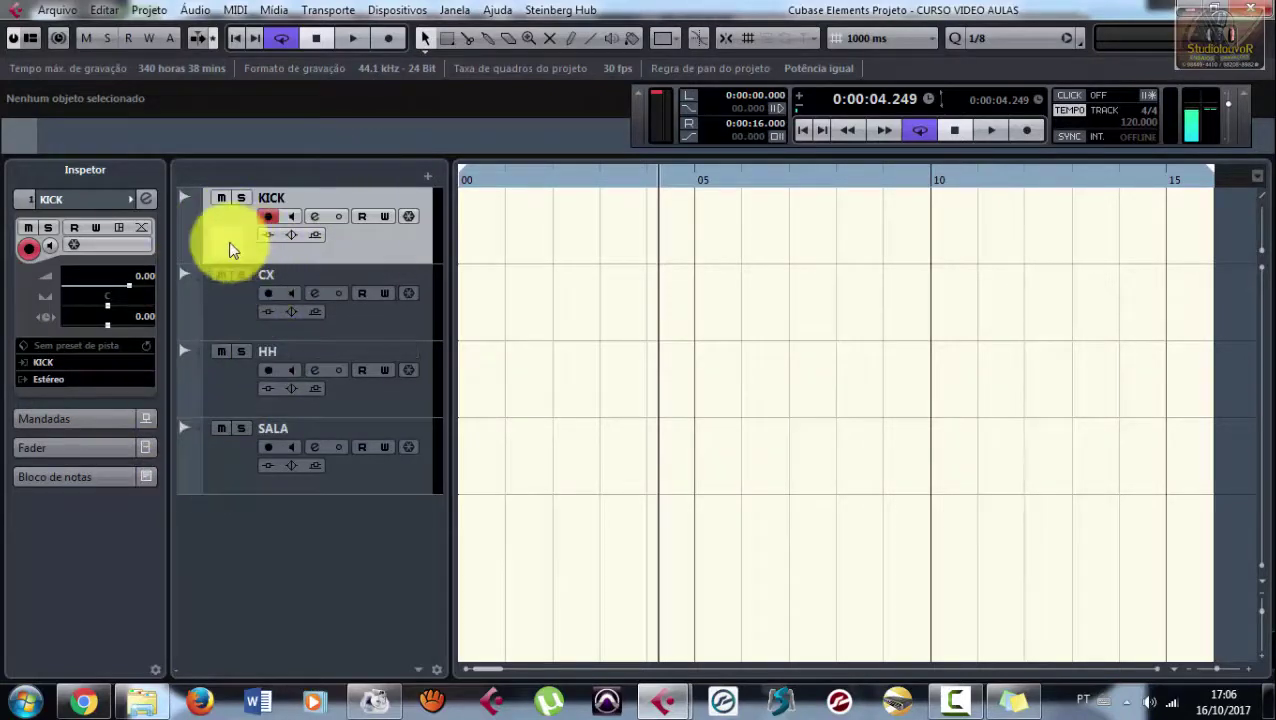
Step: Assign the factory bass drum picture to the KICK track and the wide snare drum picture to the CX track
double_click(228, 241)
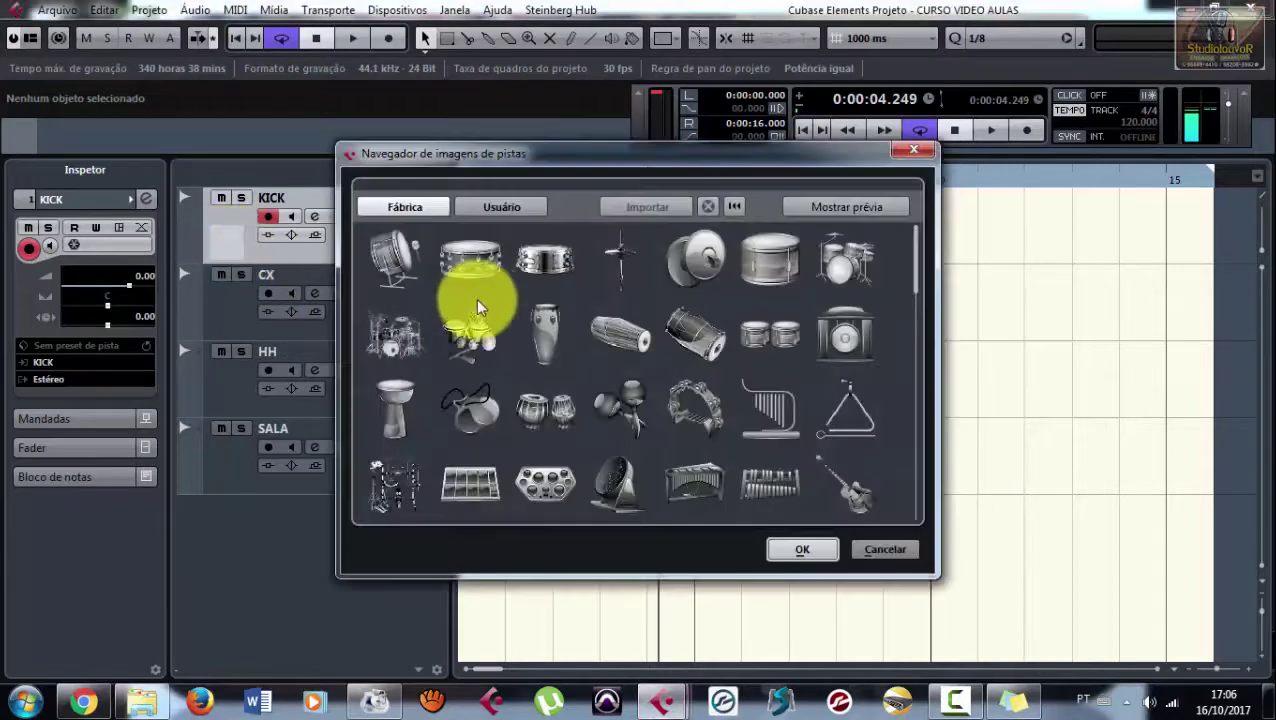
double_click(401, 258)
left_click(226, 319)
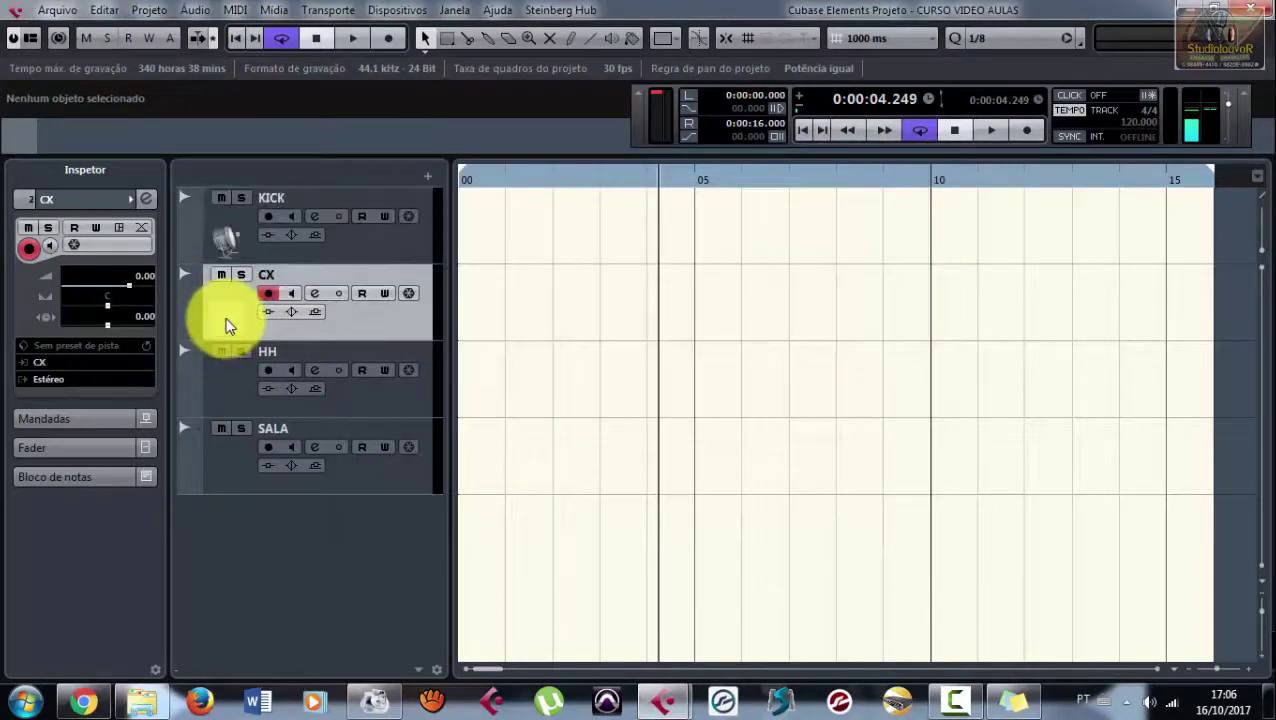
double_click(226, 320)
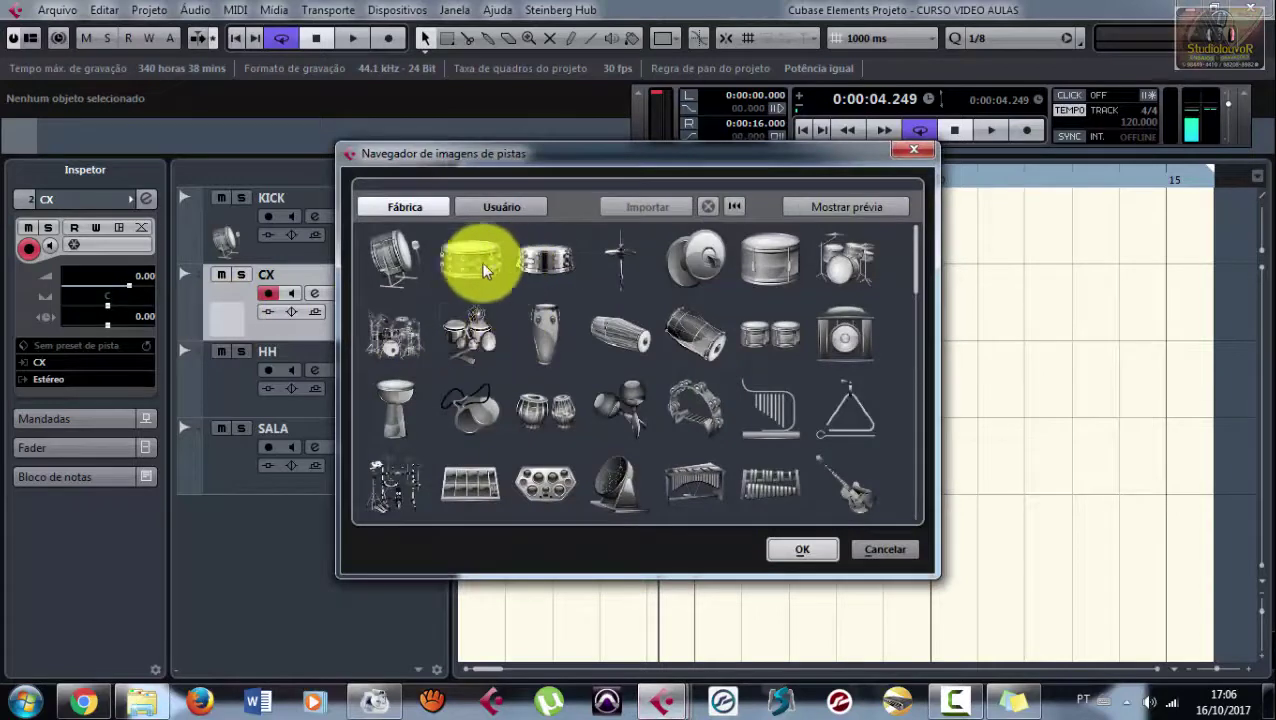
double_click(475, 262)
Step: Assign the factory hi-hat stand picture to the HH track
left_click(220, 397)
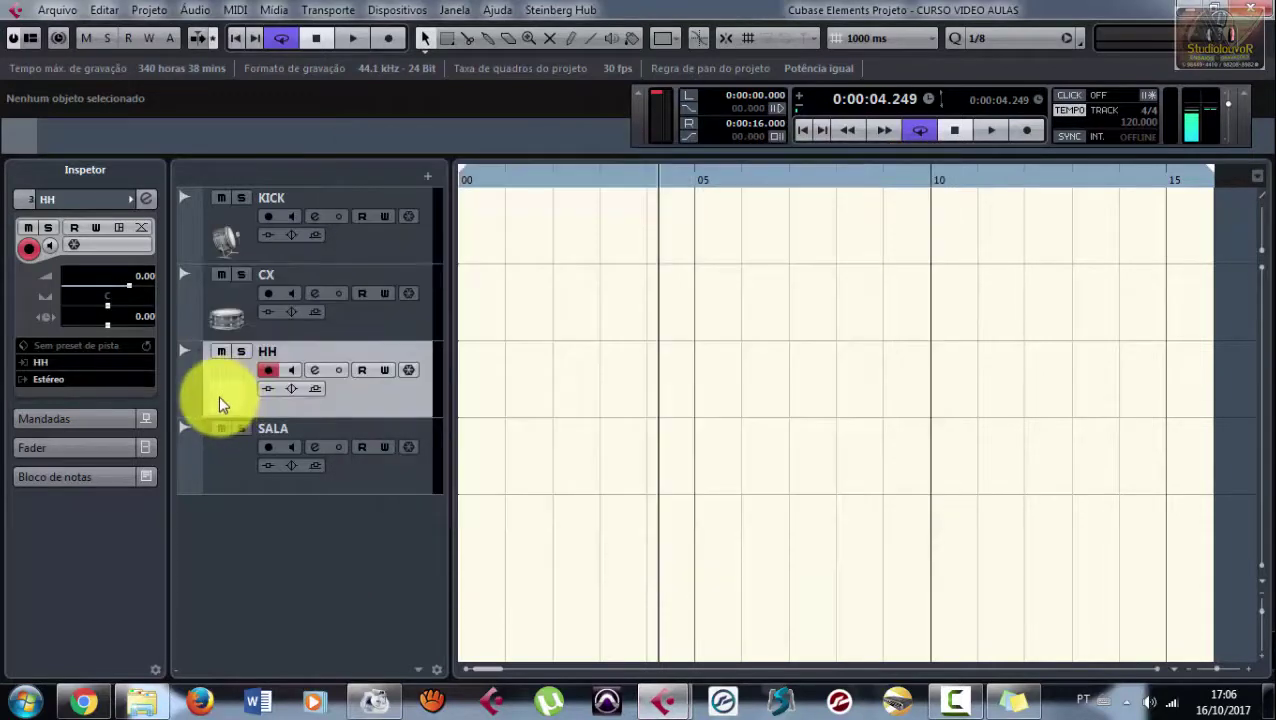
double_click(219, 396)
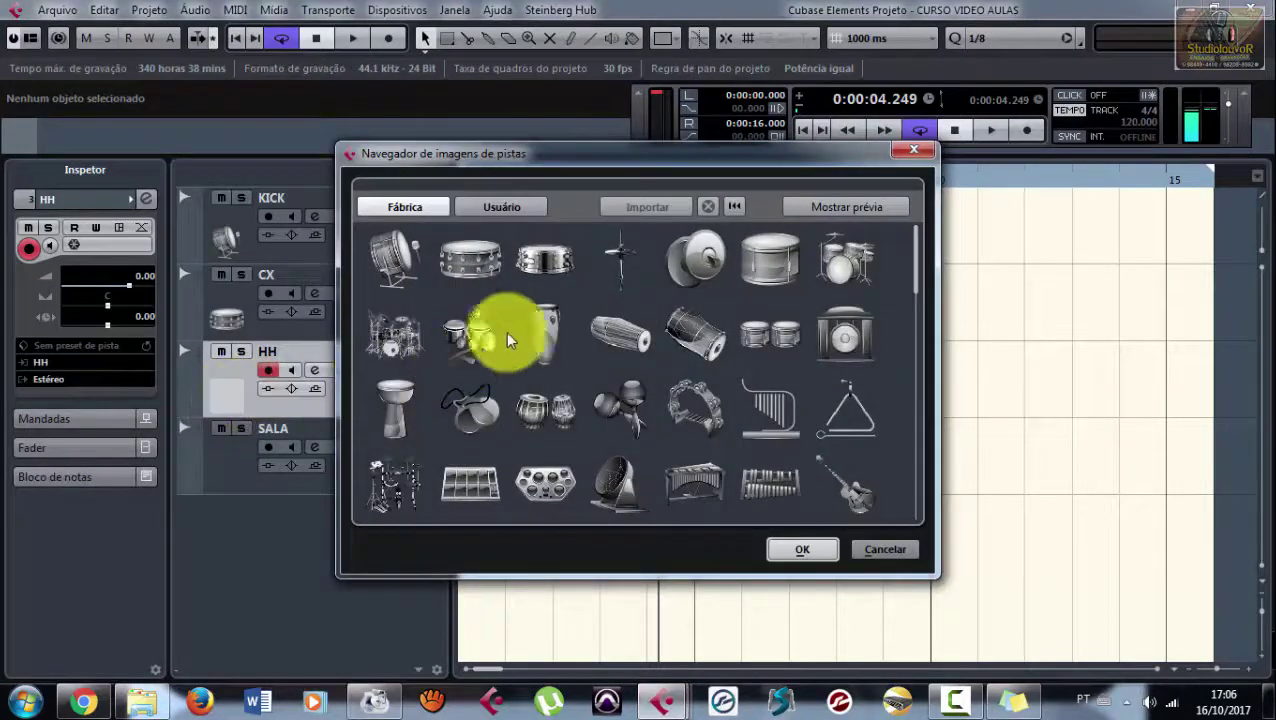
double_click(616, 267)
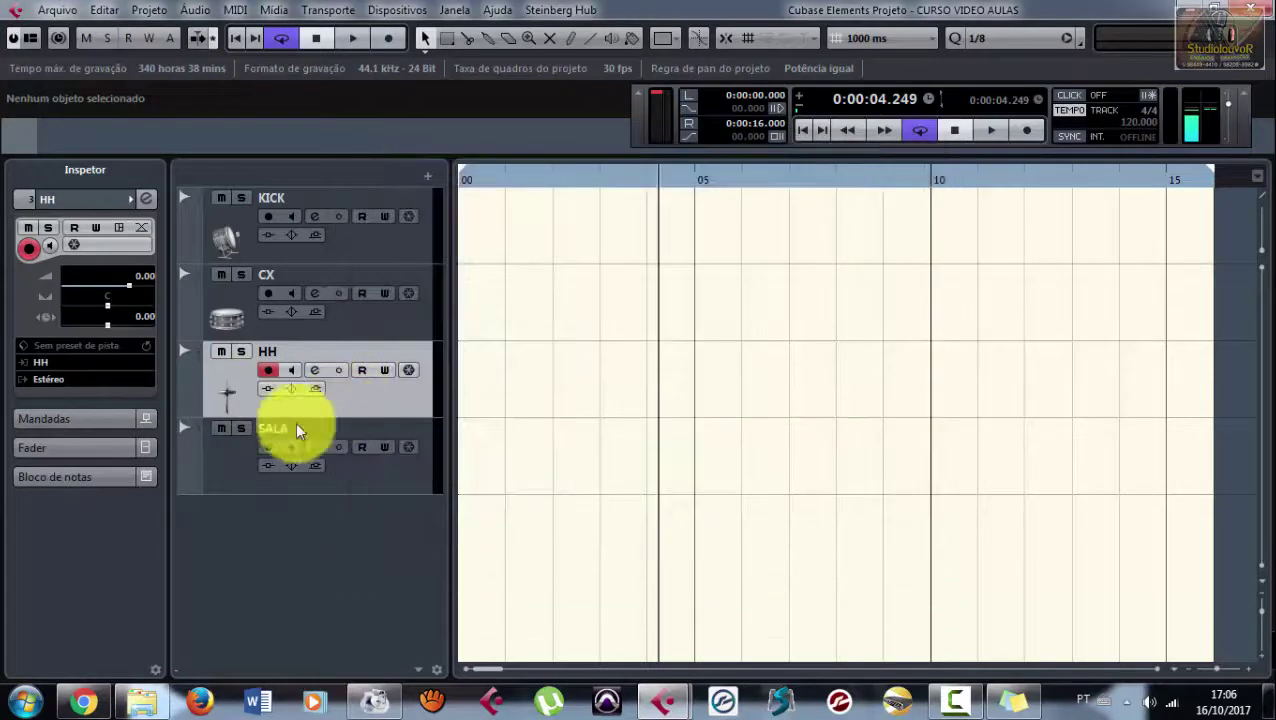
Step: Assign the factory full drum kit picture to the SALA track, and increase the height of all tracks
left_click(234, 466)
double_click(220, 472)
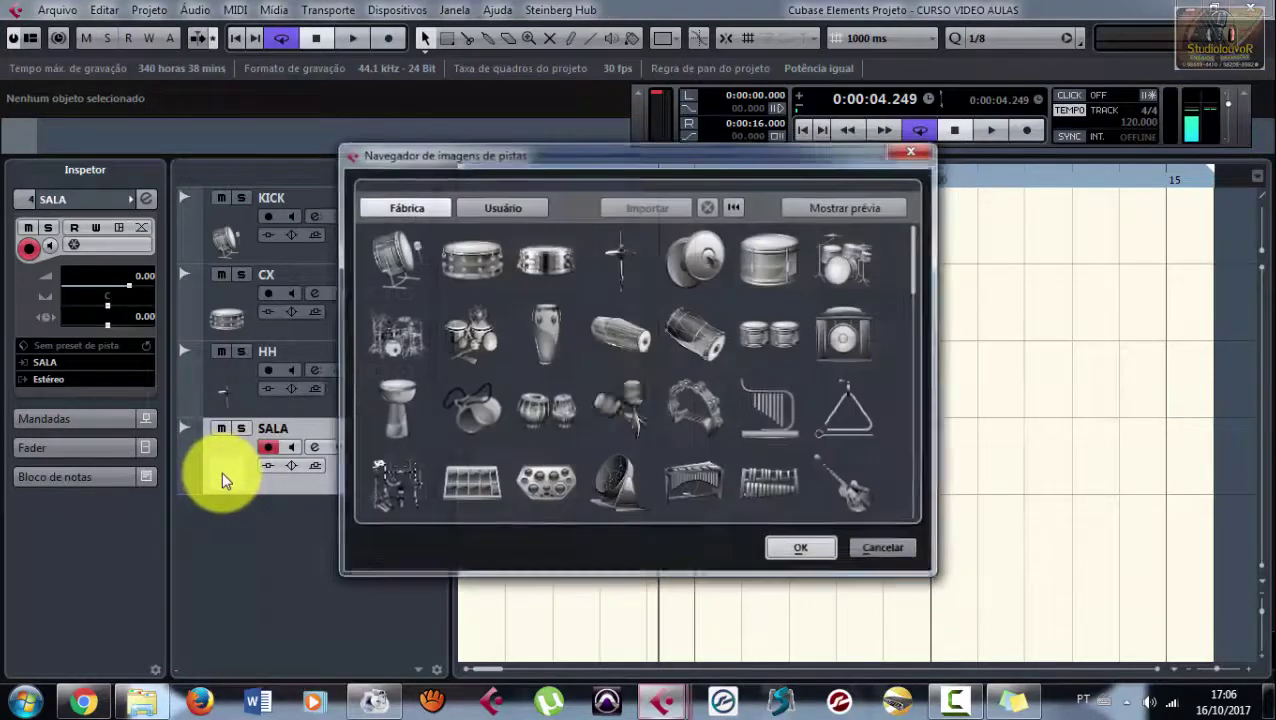
double_click(385, 336)
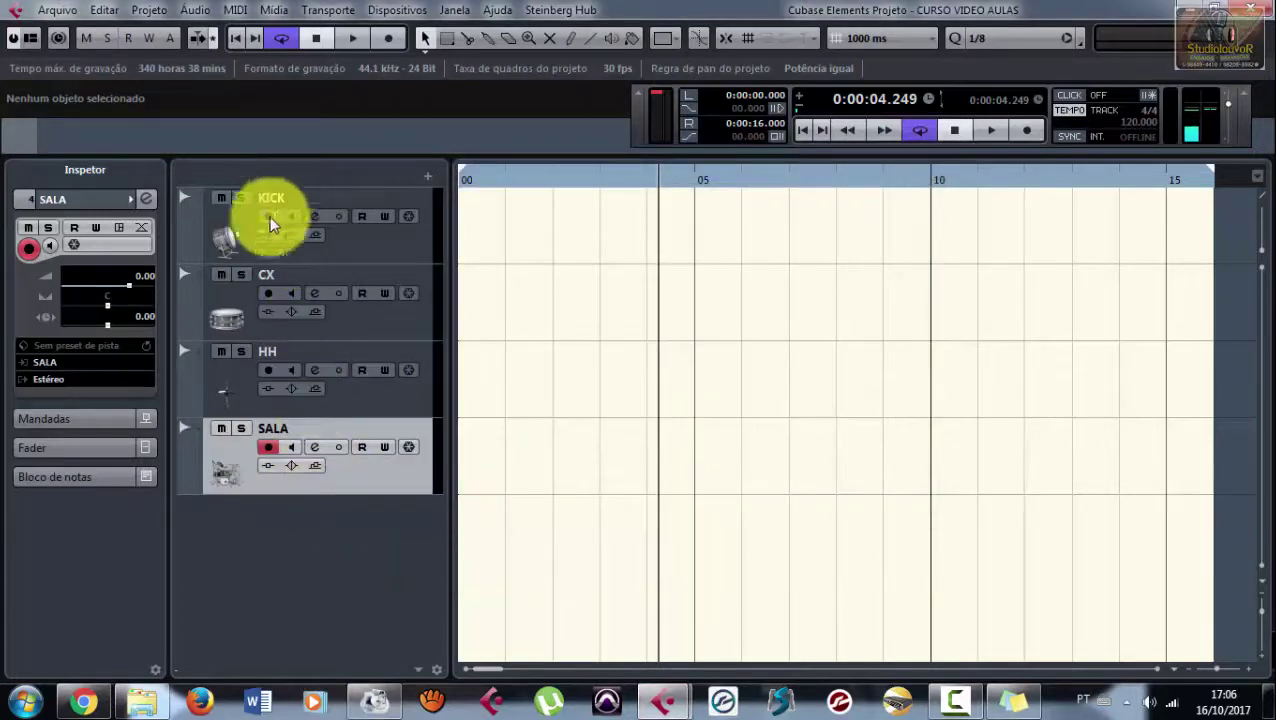
key("shift+h")
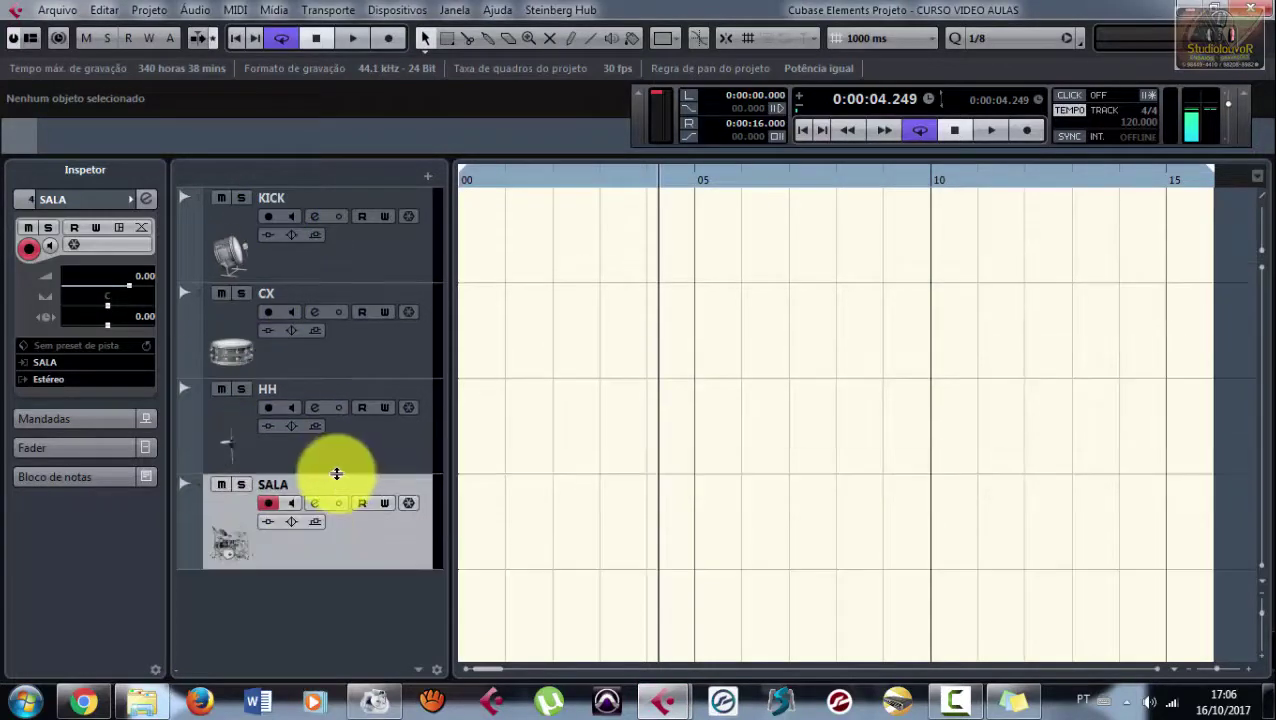
Step: Colour the KICK track yellow and the CX track light green
left_click(196, 199)
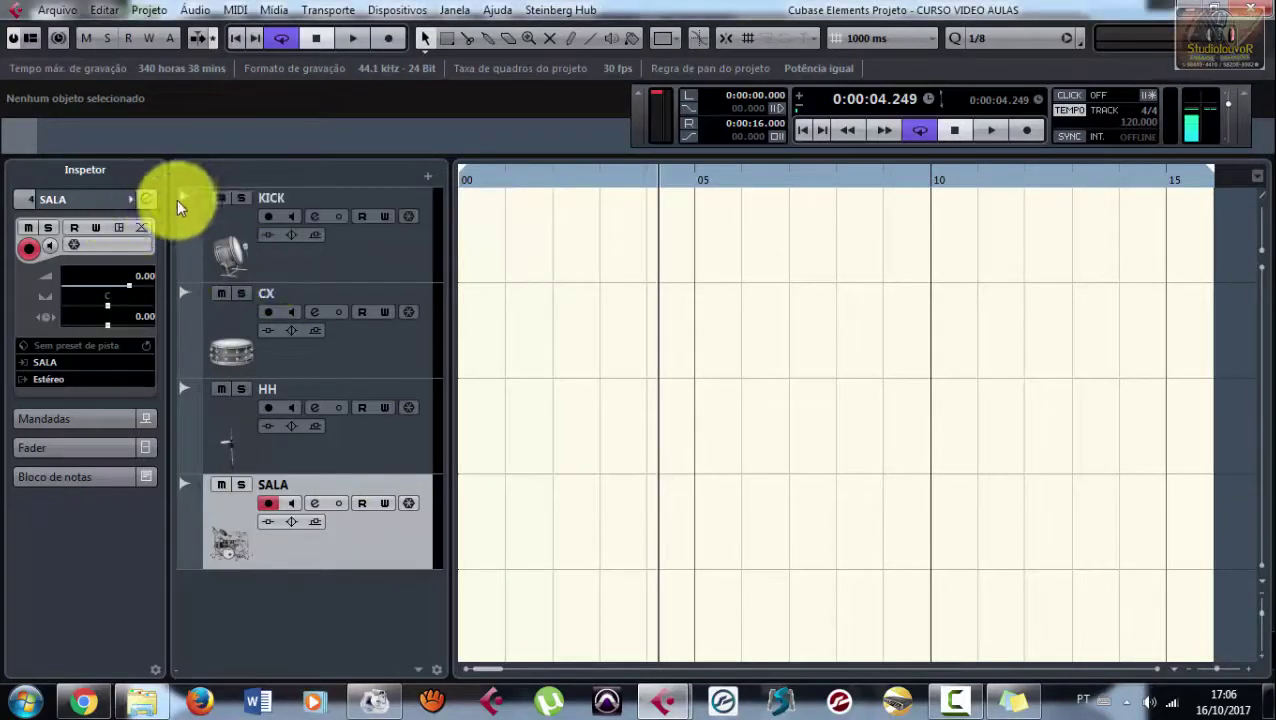
left_click(187, 193)
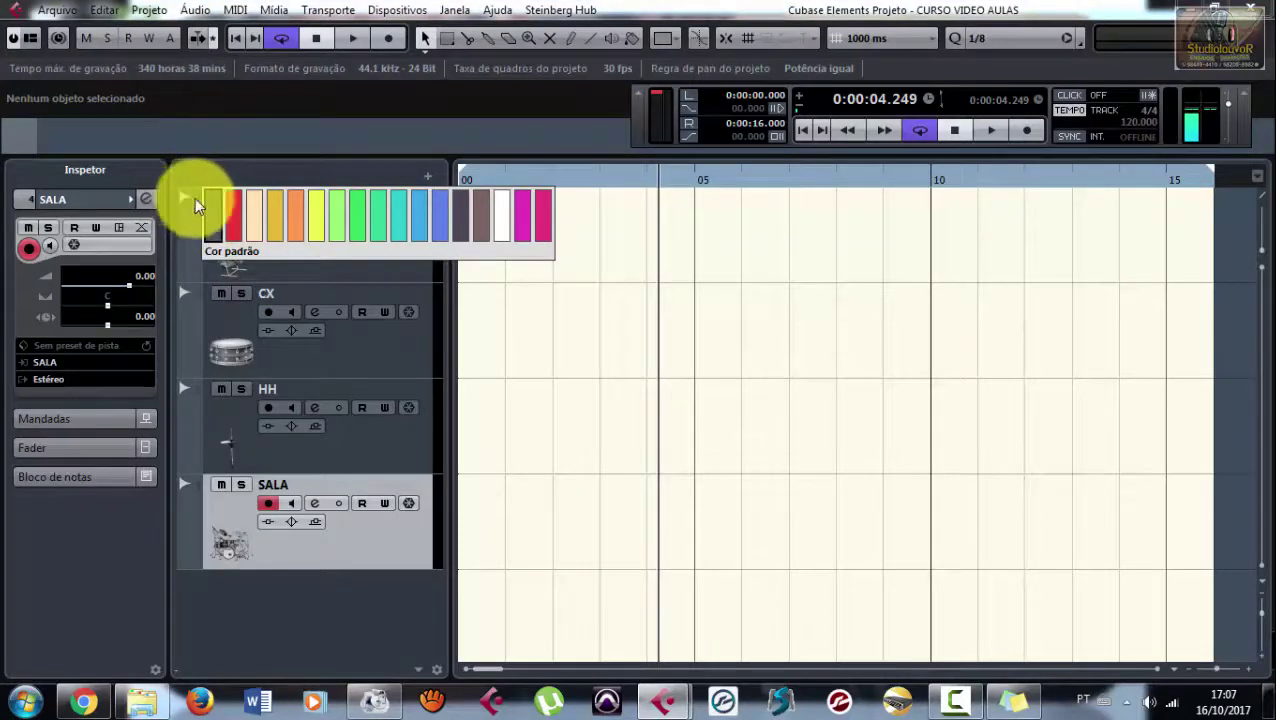
left_click(316, 220)
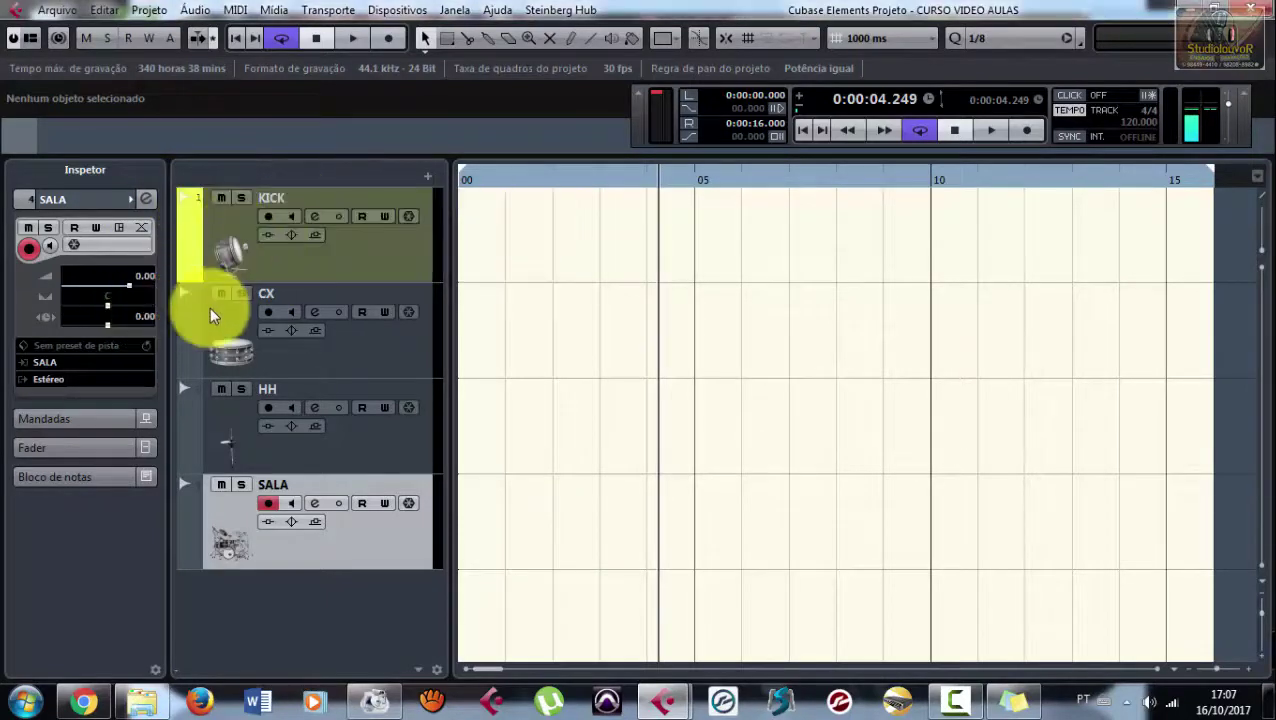
left_click(191, 286)
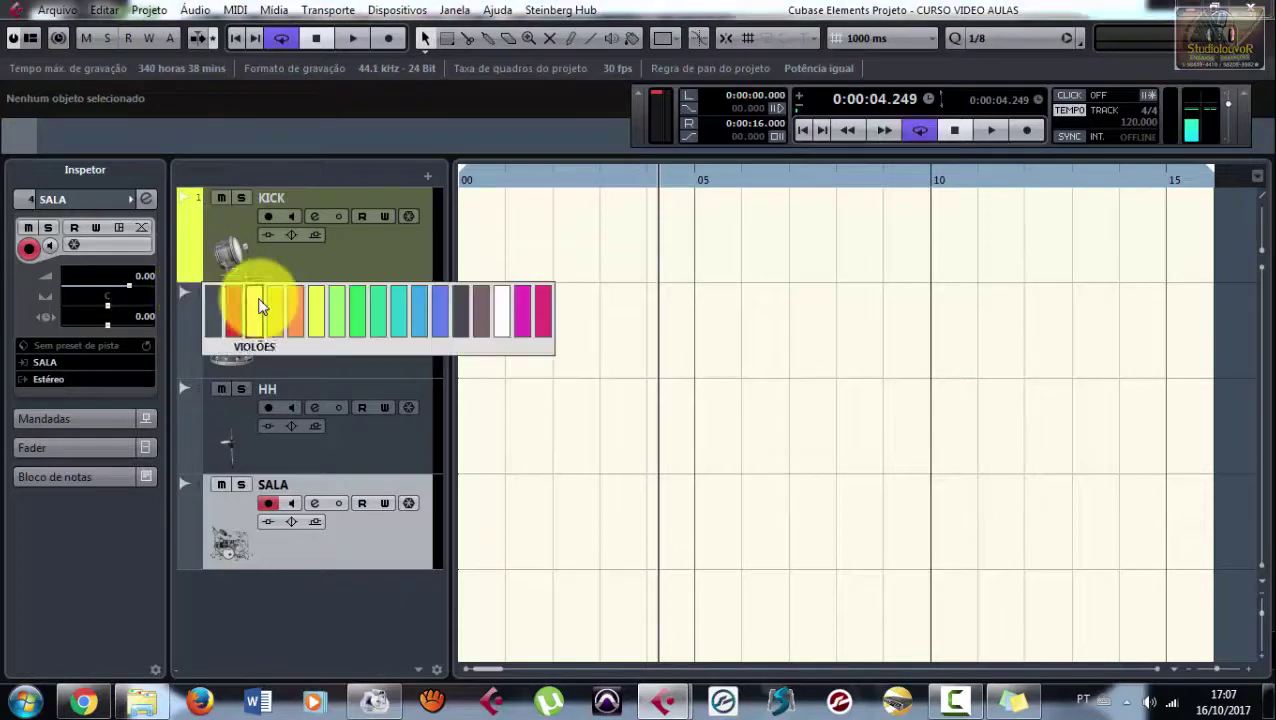
left_click(313, 316)
Step: Colour the HH track green and the SALA track turquoise
left_click(192, 388)
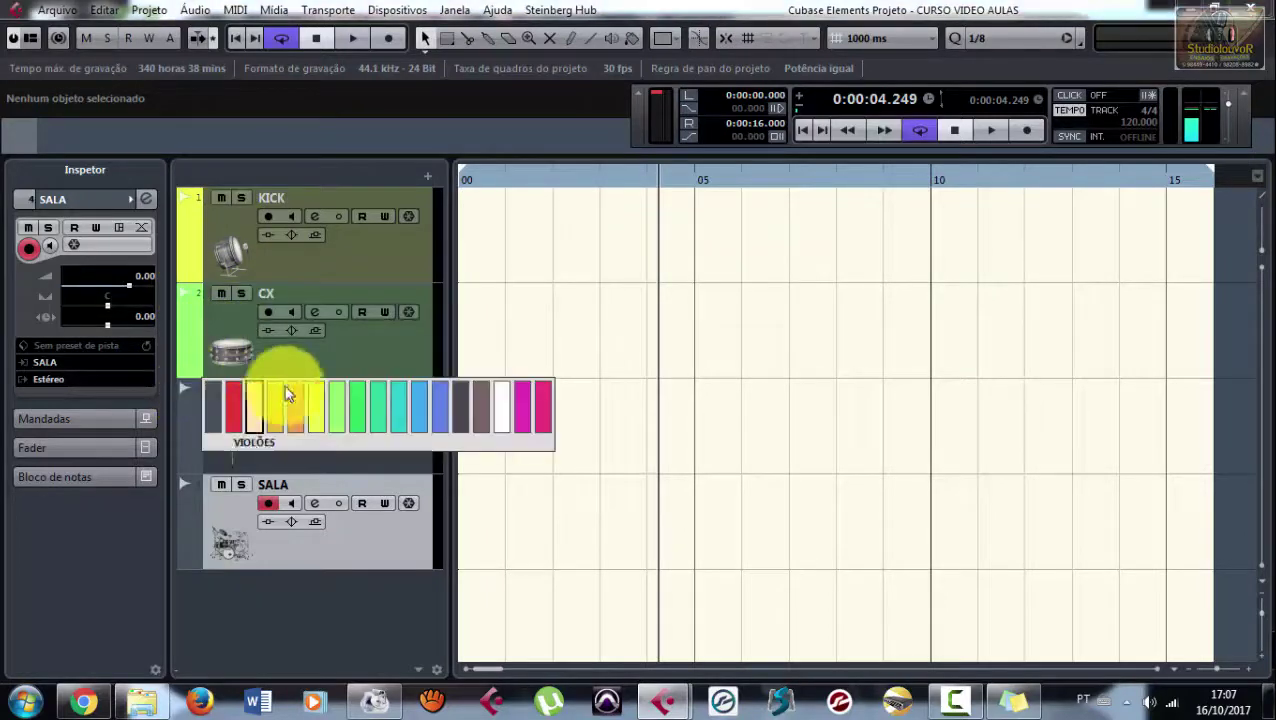
left_click(368, 405)
left_click(197, 500)
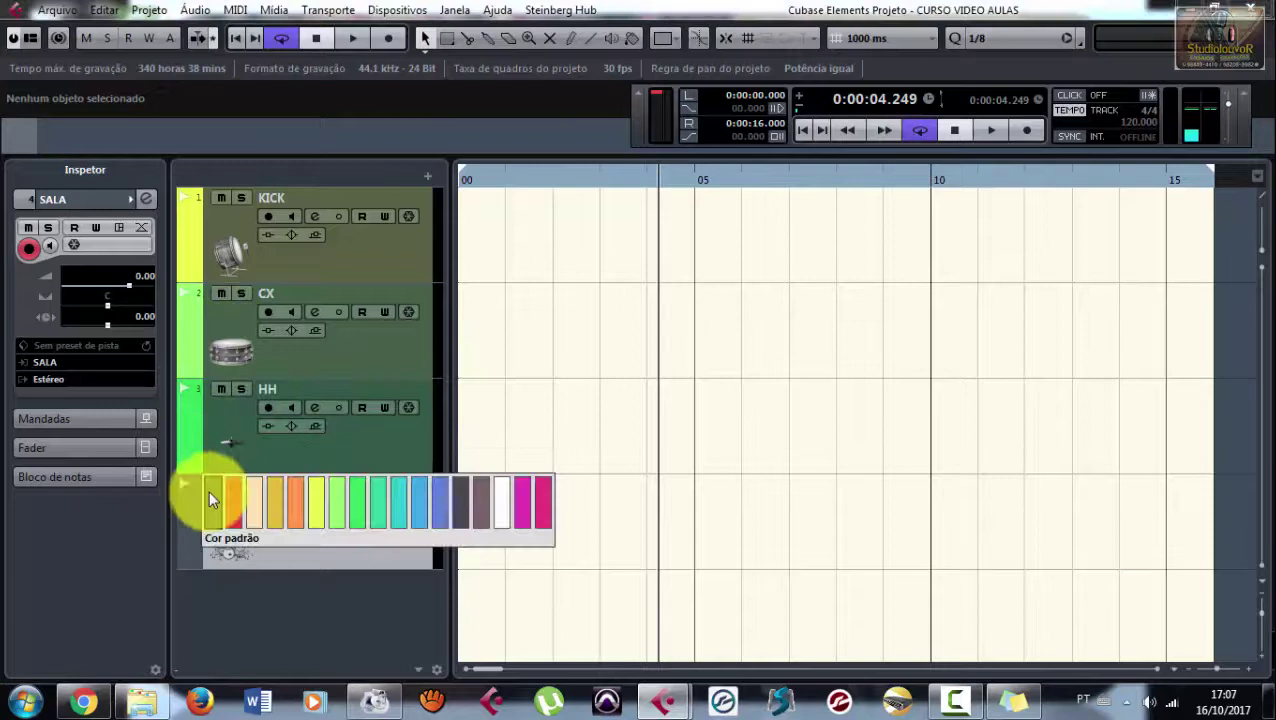
left_click(401, 505)
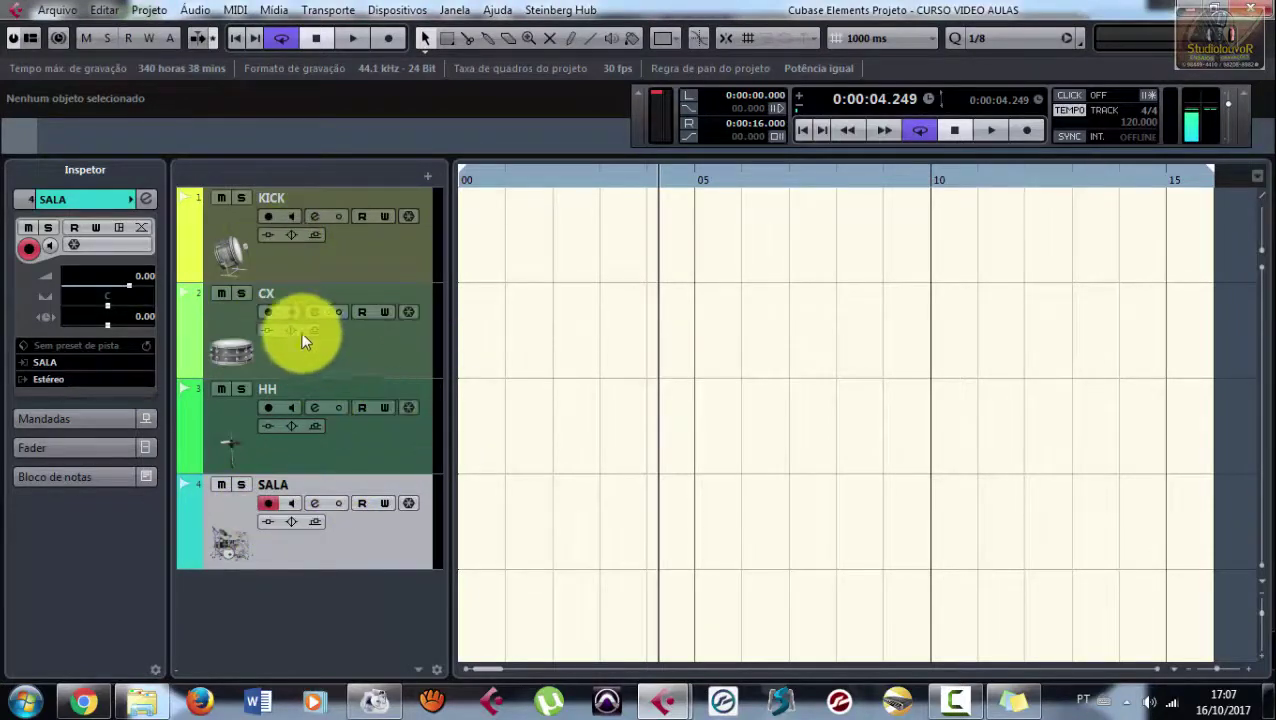
Step: Open the KICK channel settings and load Compressor in the first insert slot, leaving its default settings and closing the plug-in window
left_click(337, 262)
left_click(314, 215)
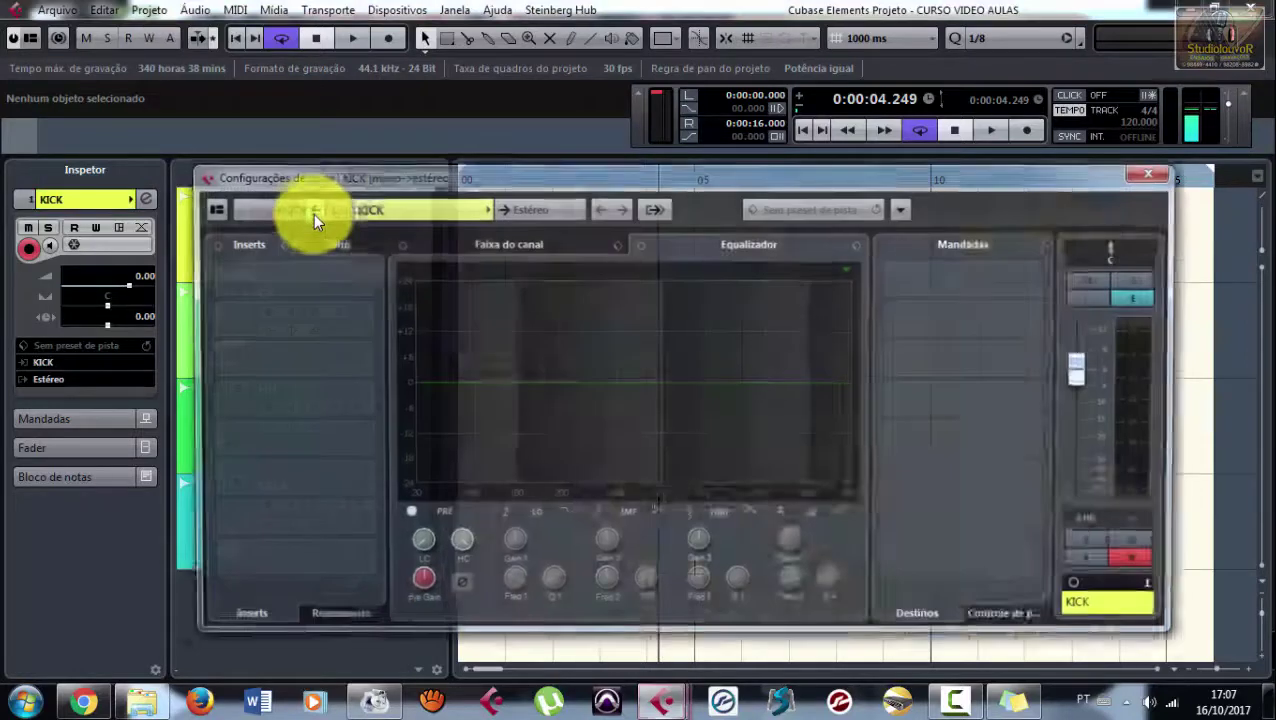
left_click_drag(526, 178, 425, 156)
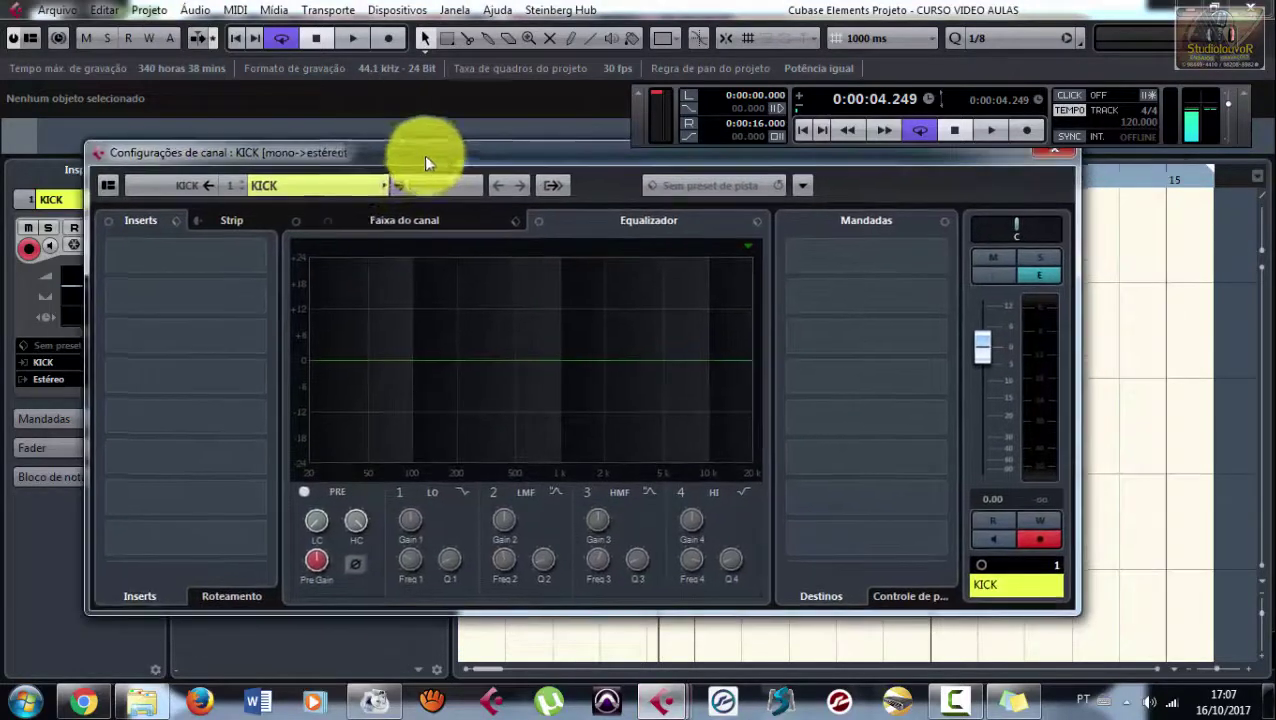
left_click(260, 253)
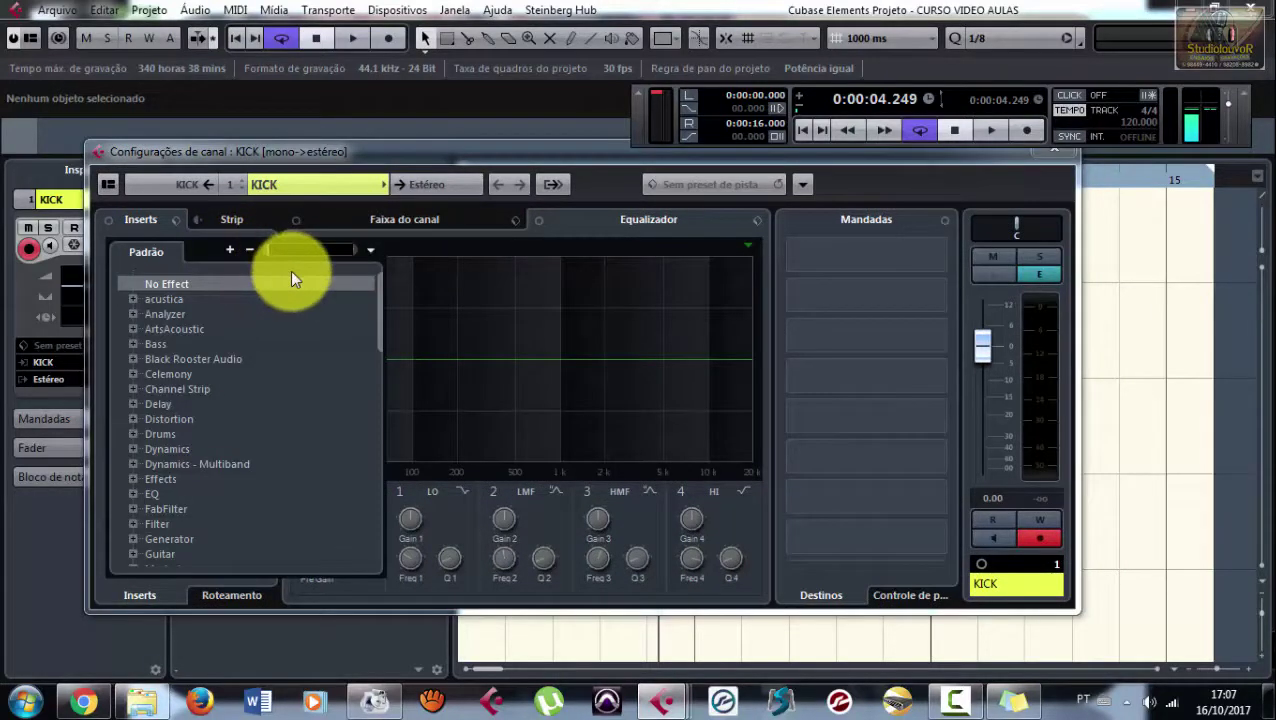
type("COMP")
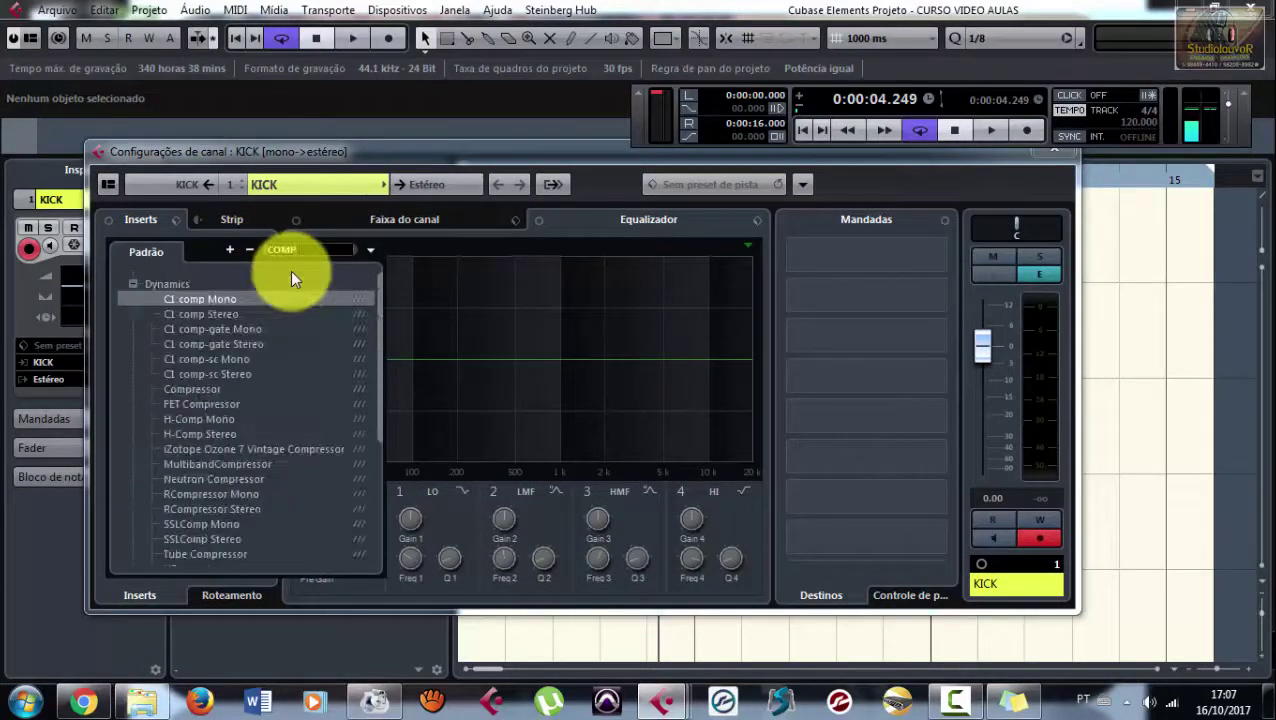
left_click(199, 389)
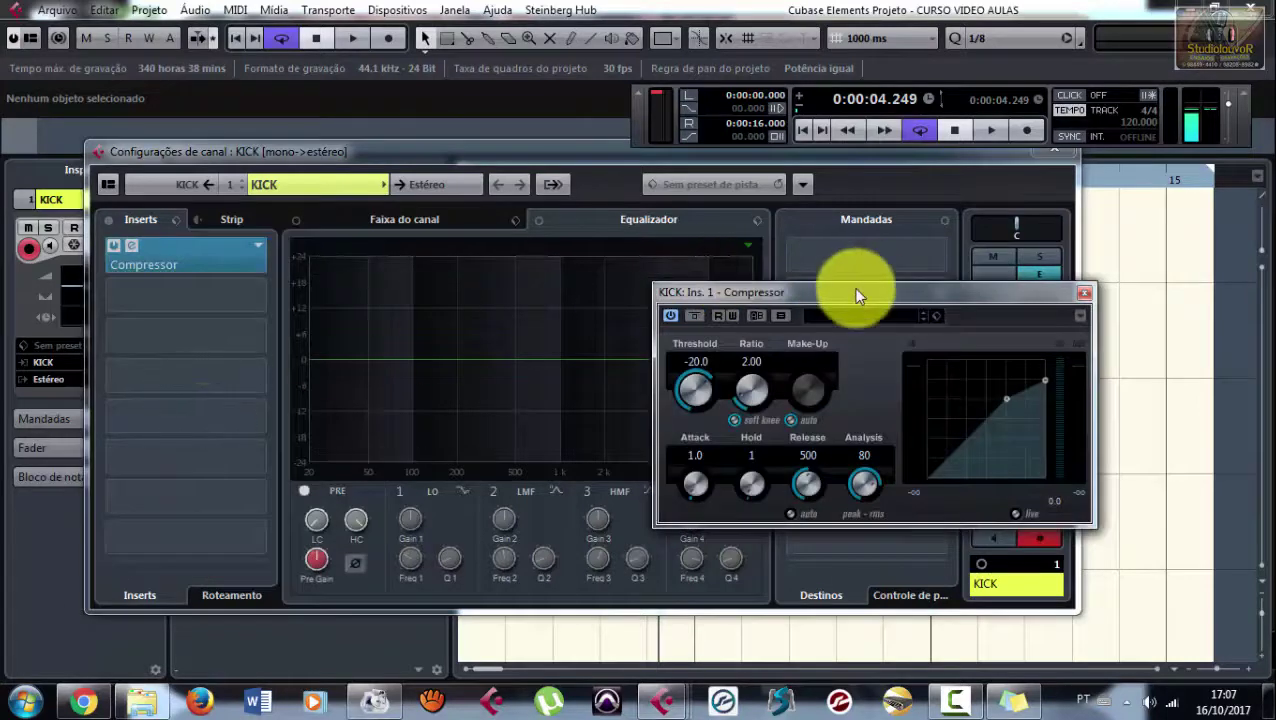
left_click_drag(856, 293, 558, 297)
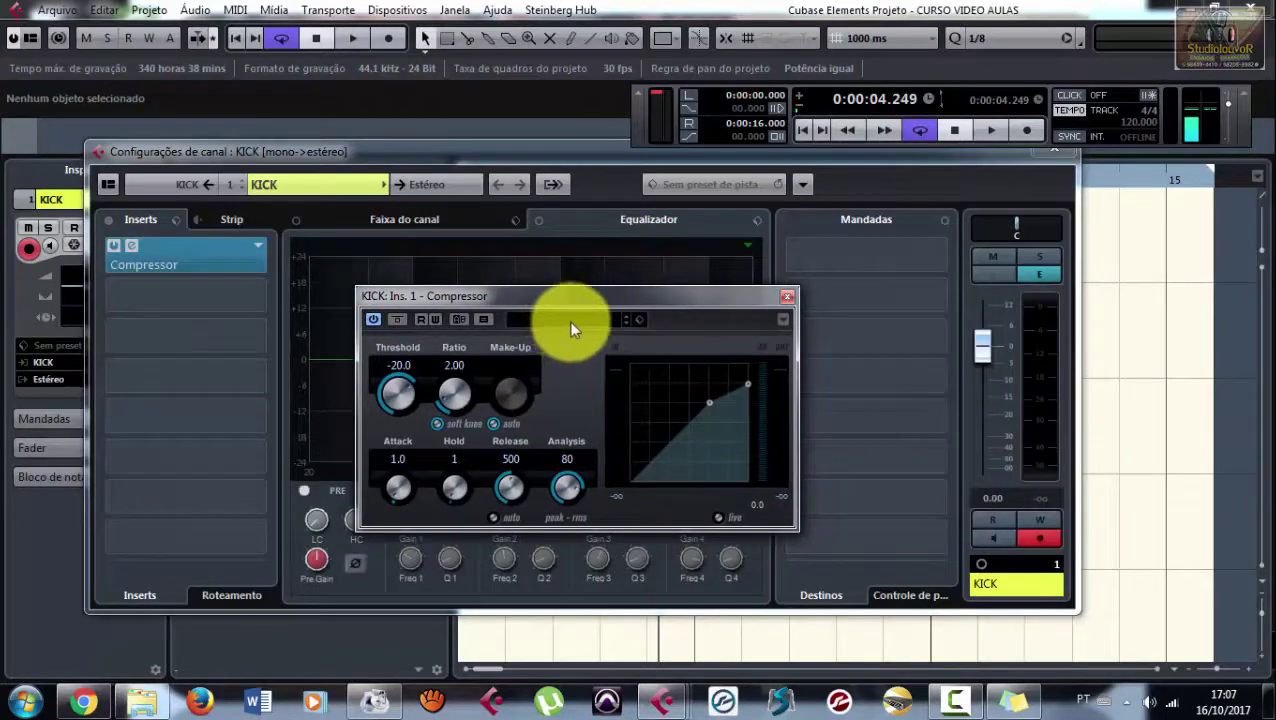
left_click(788, 300)
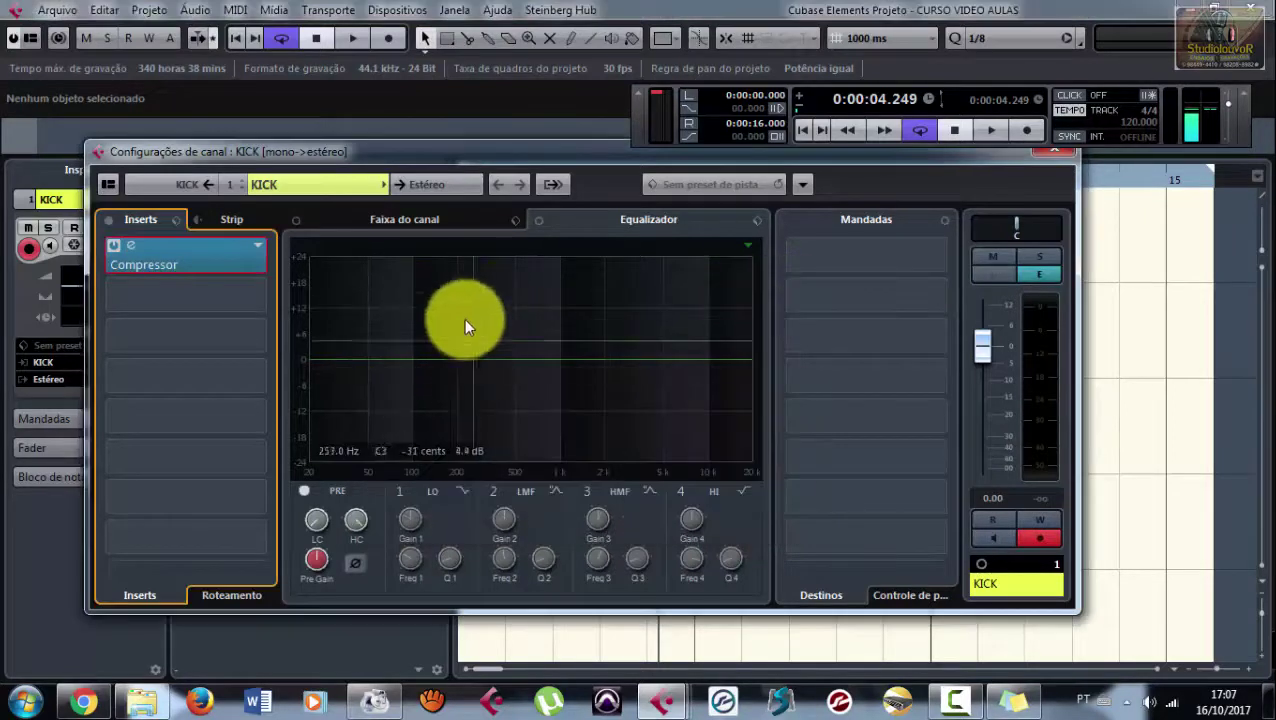
Step: Set the KICK channel's low-cut filter slope to 24 dB/Oct and raise its cutoff slightly above 20 Hz
right_click(311, 518)
mouse_move(390, 560)
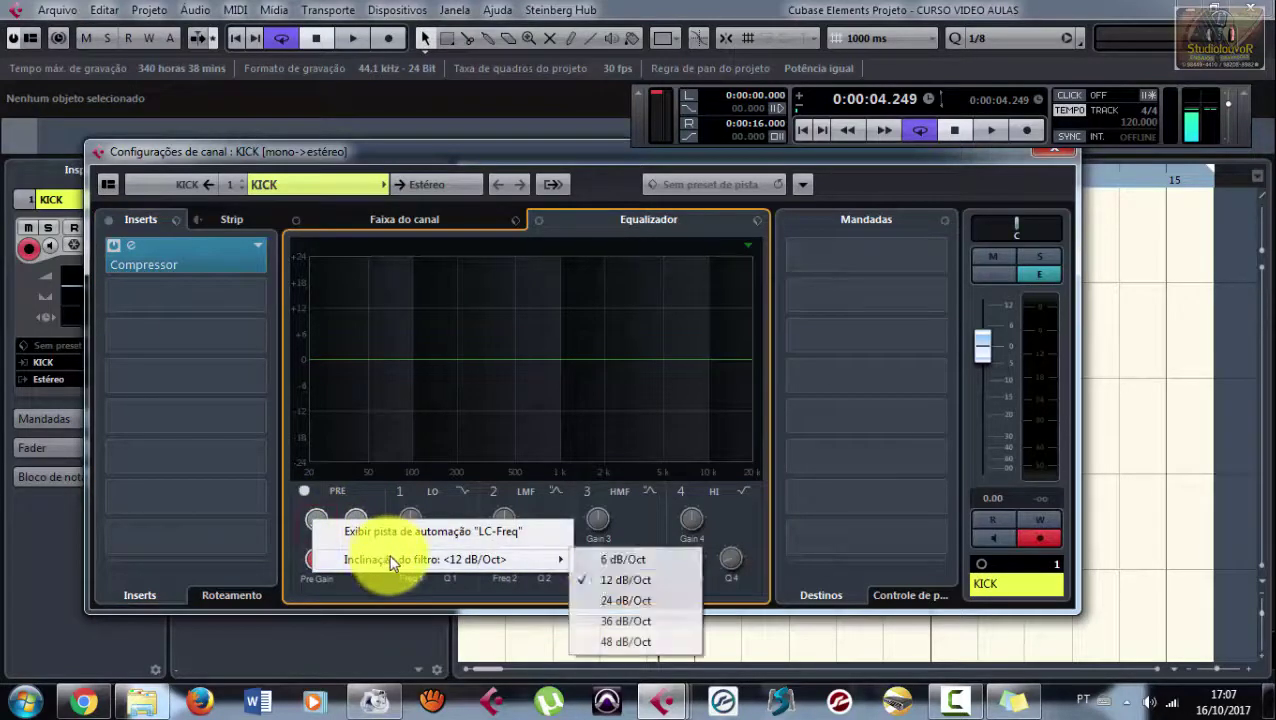
left_click(610, 600)
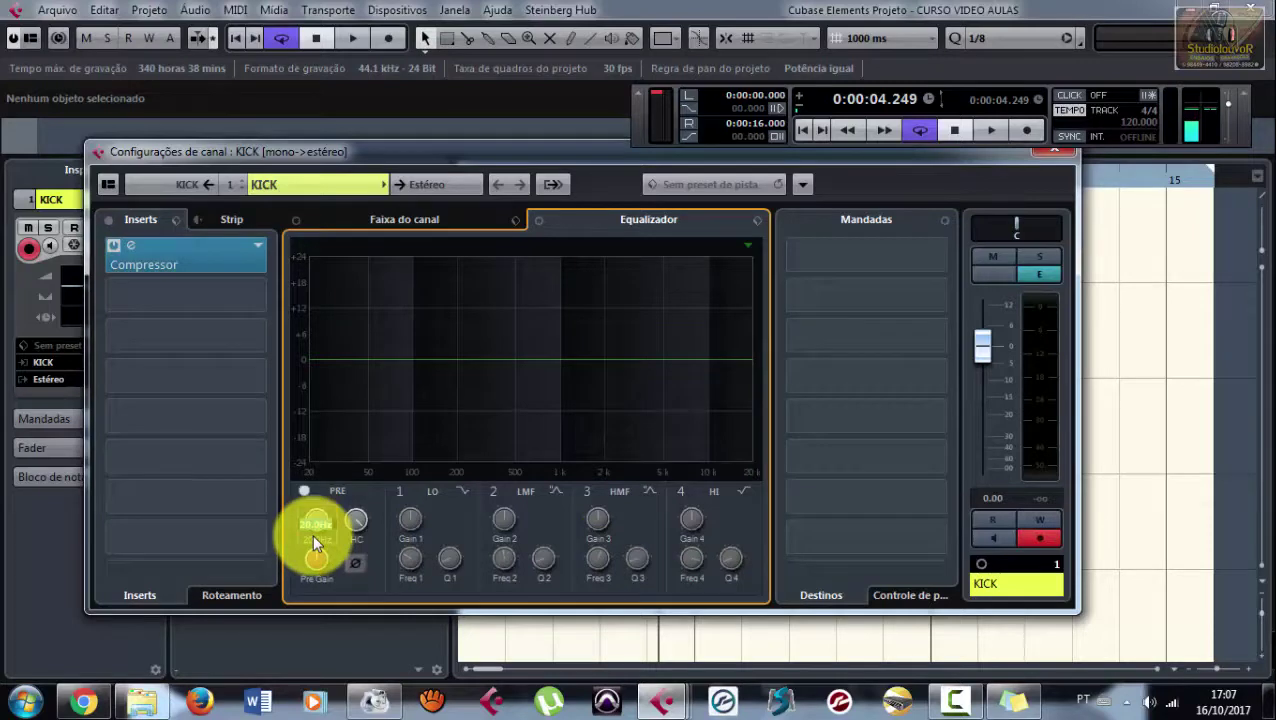
left_click(312, 533)
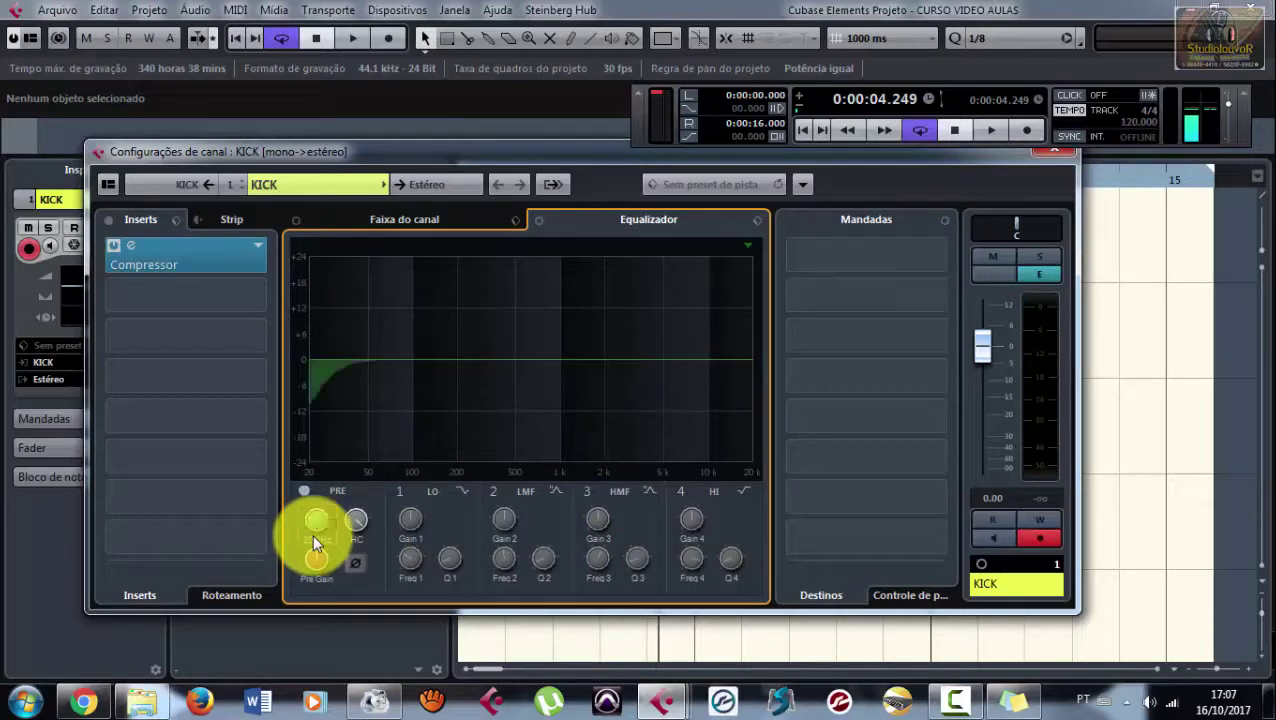
Step: Enable EQ band 1 on KICK as Parametric I with a narrow boost of about 6 dB near 60 Hz
left_click(399, 491)
left_click(466, 487)
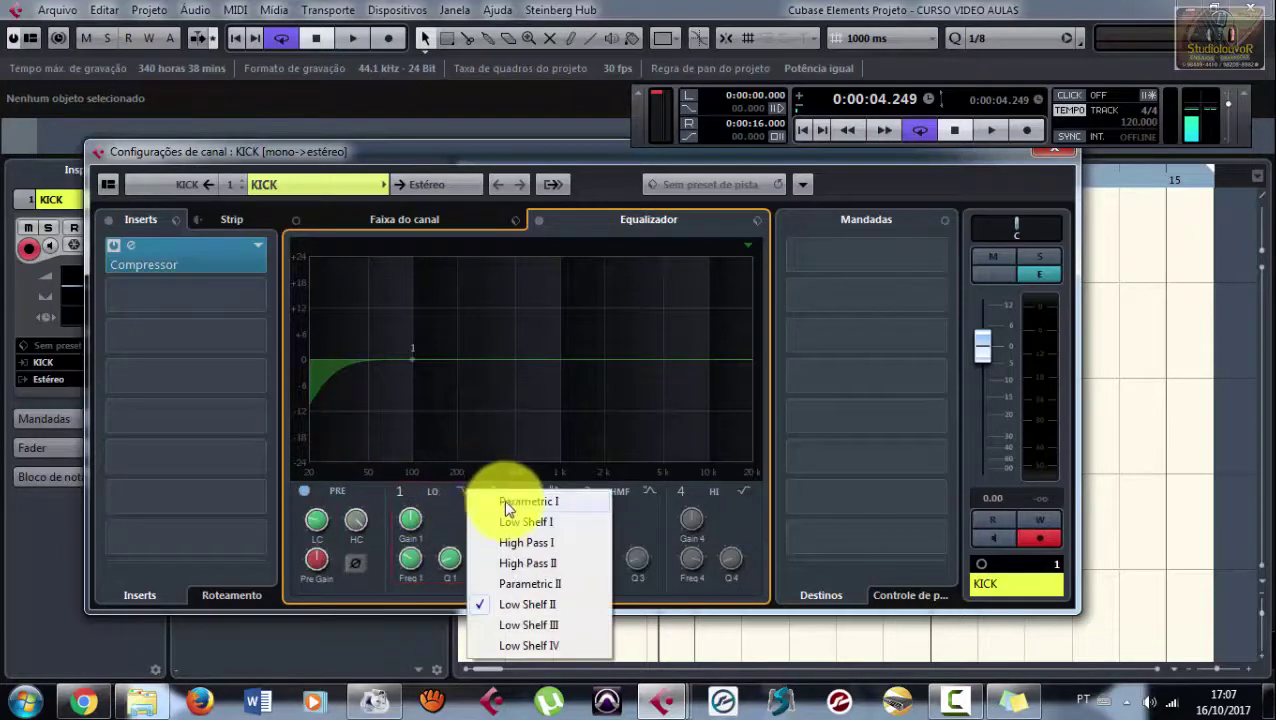
left_click(473, 501)
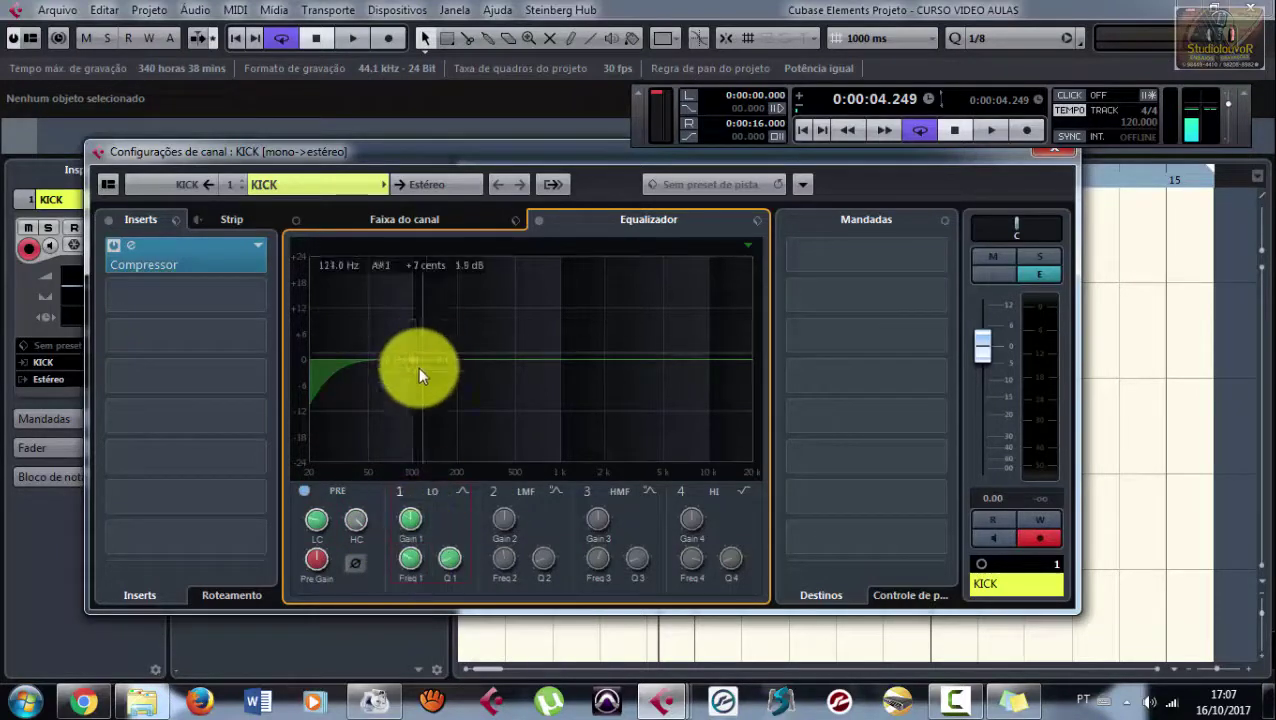
left_click_drag(410, 358, 381, 348)
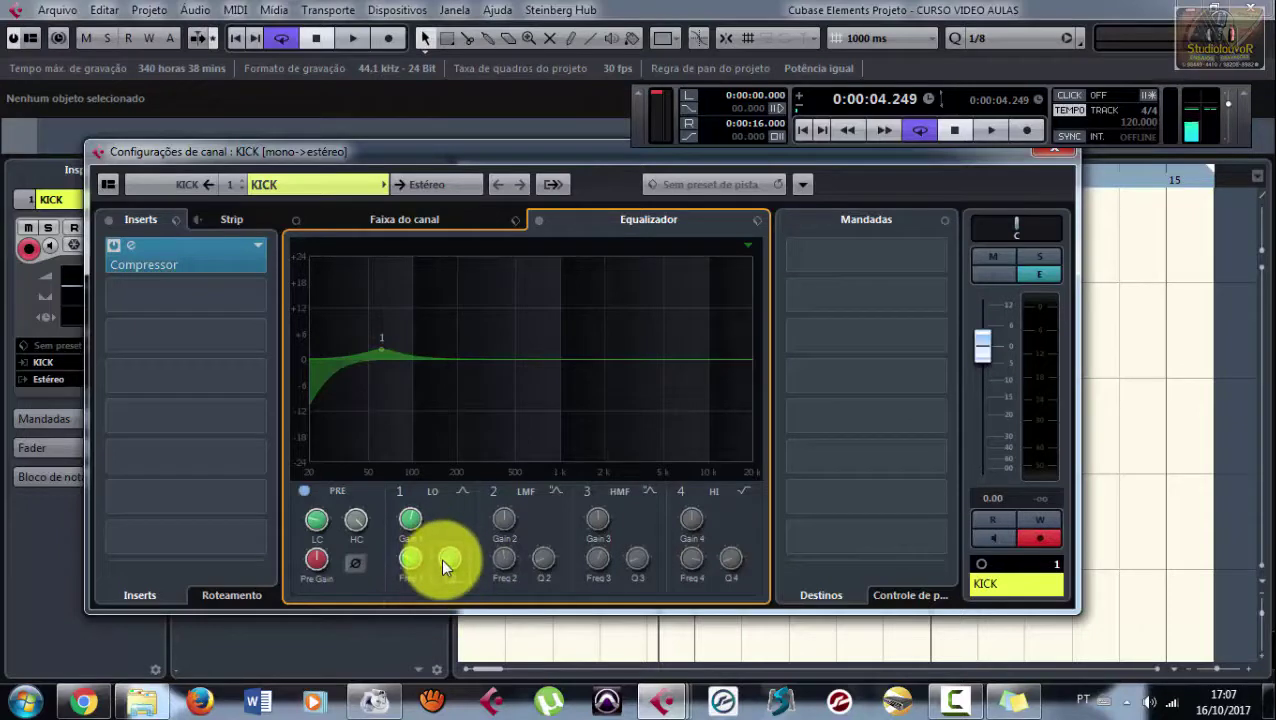
left_click_drag(446, 556, 414, 514)
Step: On KICK, cut about 12 dB near 500 Hz with EQ band 3 and boost 4.4 dB at 4.71 kHz with band 4 as Parametric I
left_click_drag(532, 358, 513, 408)
left_click_drag(648, 368, 640, 336)
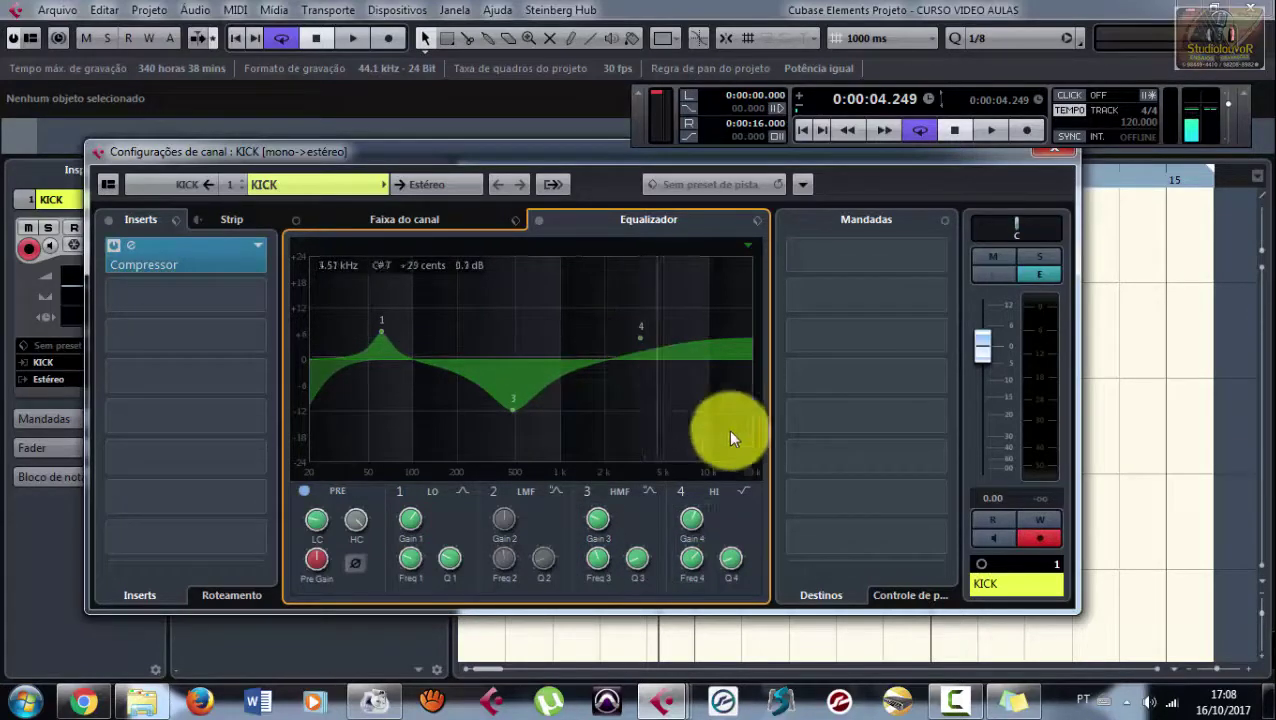
left_click(743, 491)
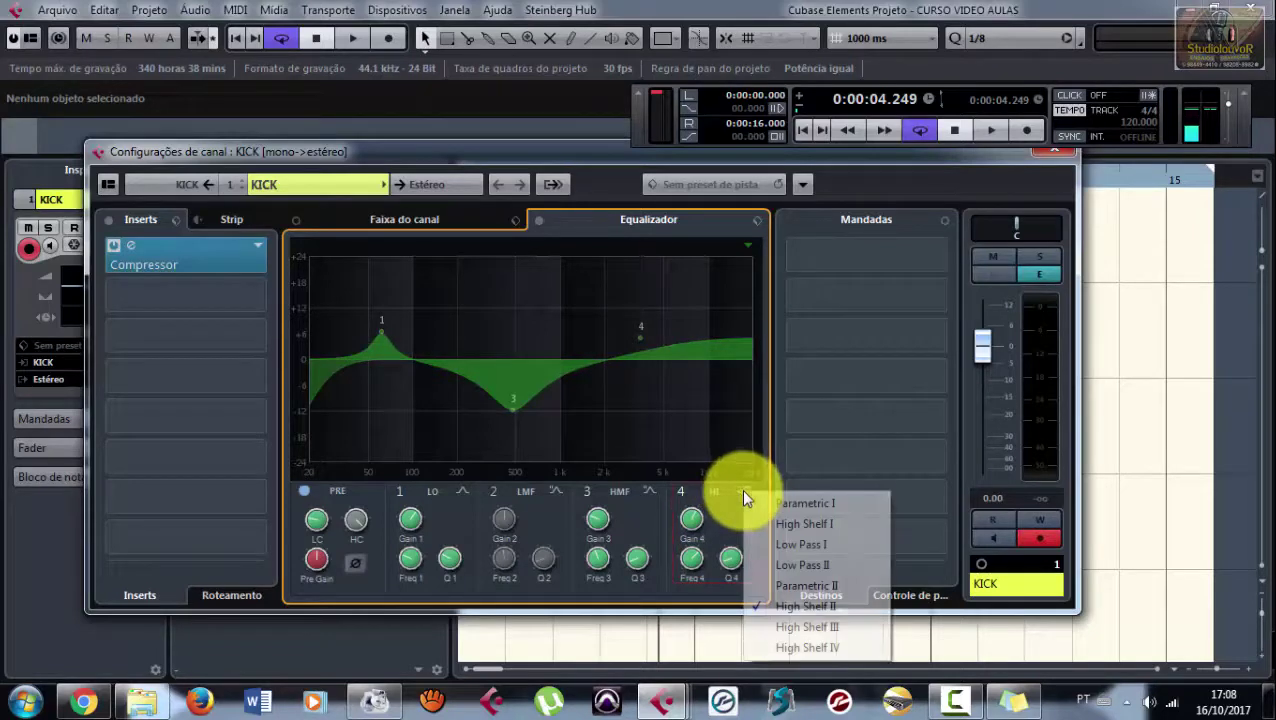
left_click(775, 498)
left_click_drag(633, 344, 658, 341)
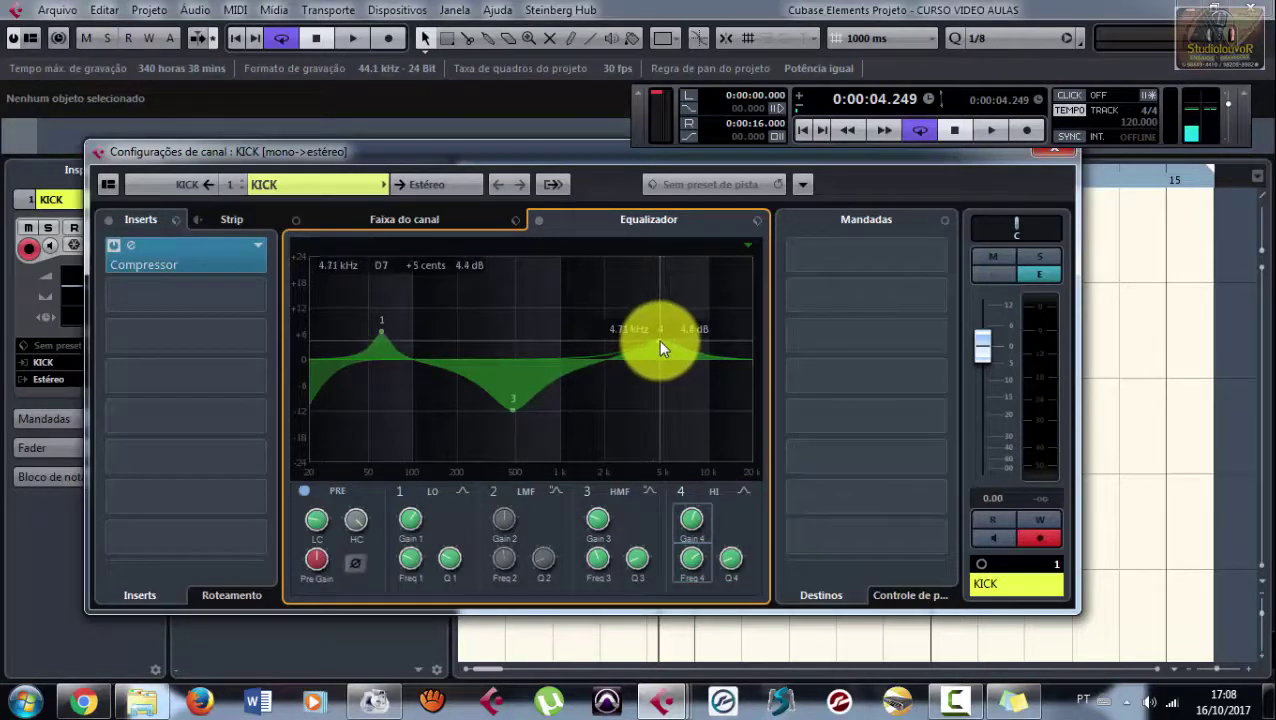
Step: Roll off the extreme highs of KICK with the high-cut filter and close its channel settings
left_click(348, 533)
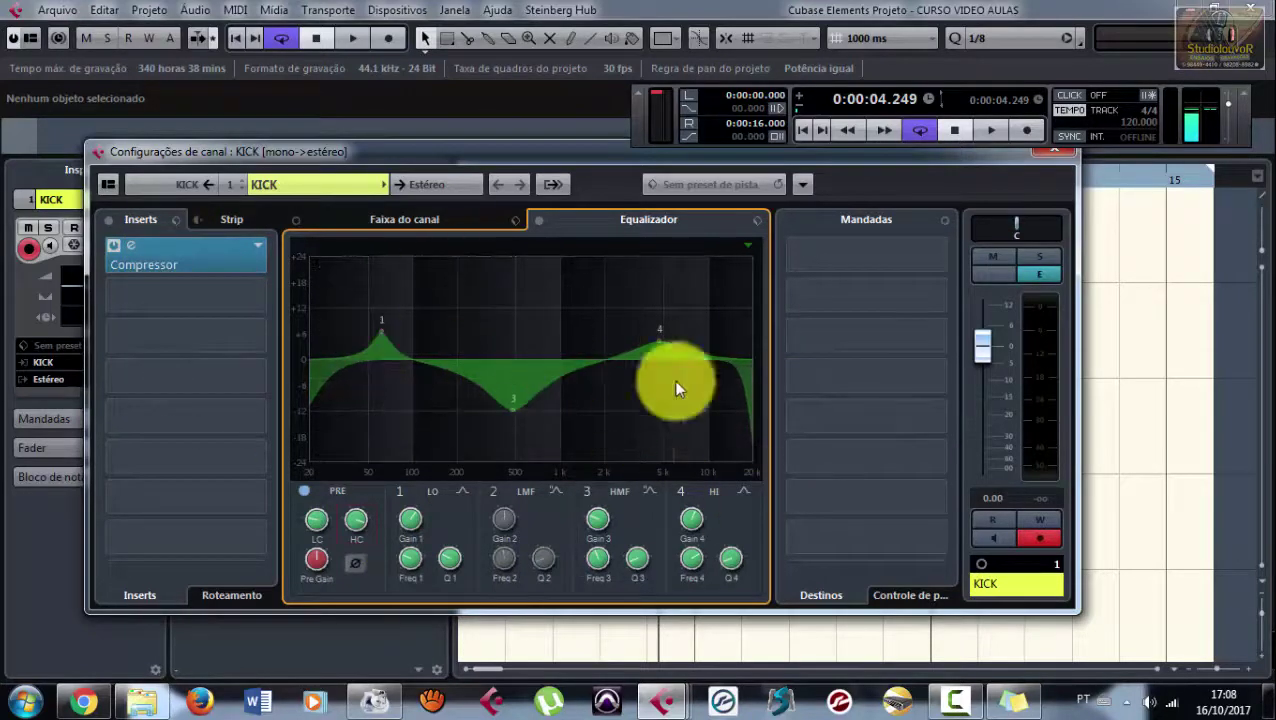
left_click(1050, 150)
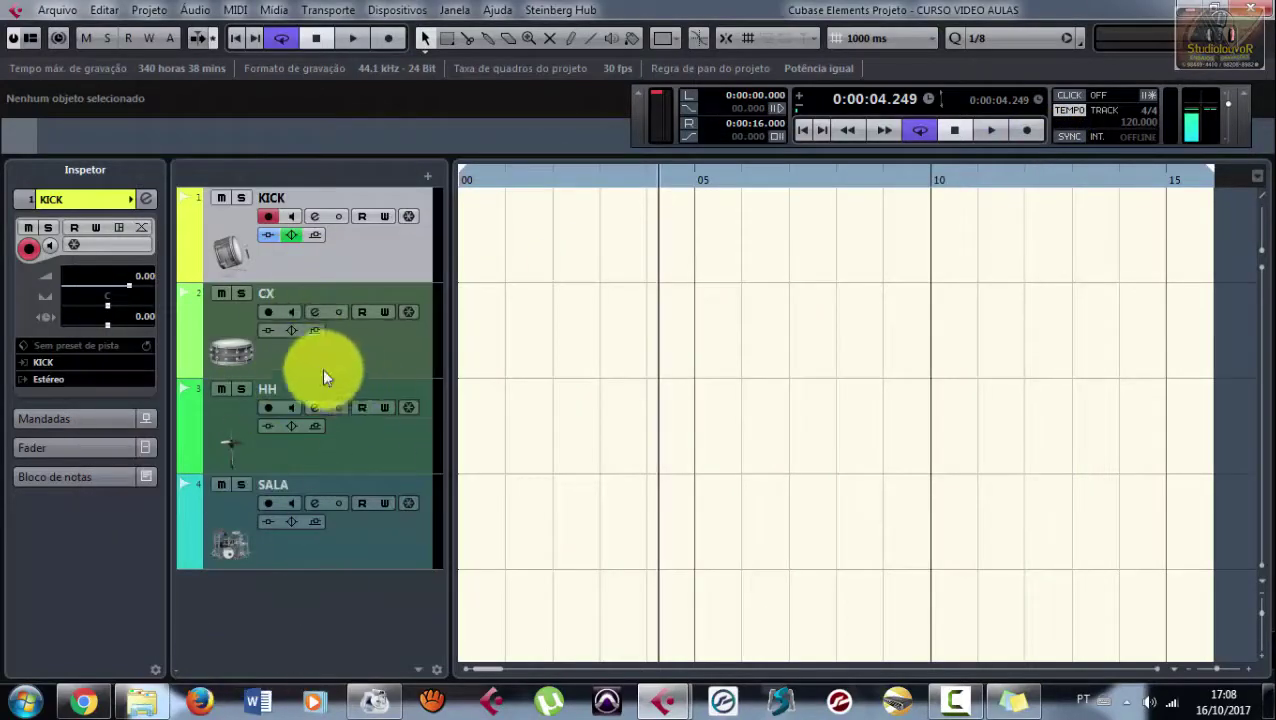
Step: In the SALA channel EQ, boost band 2 by about 13 dB near 600 Hz and lower the band 1 shelf about 17 dB near 70 Hz
left_click(314, 311)
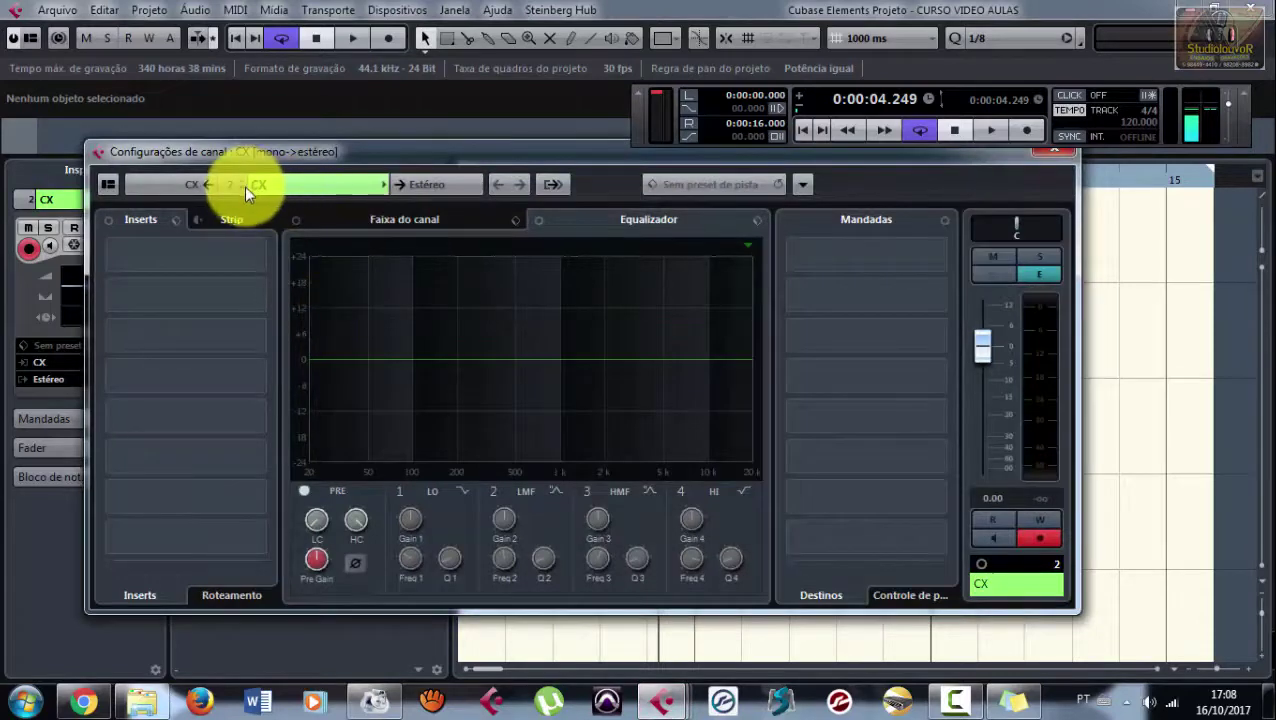
left_click(242, 185)
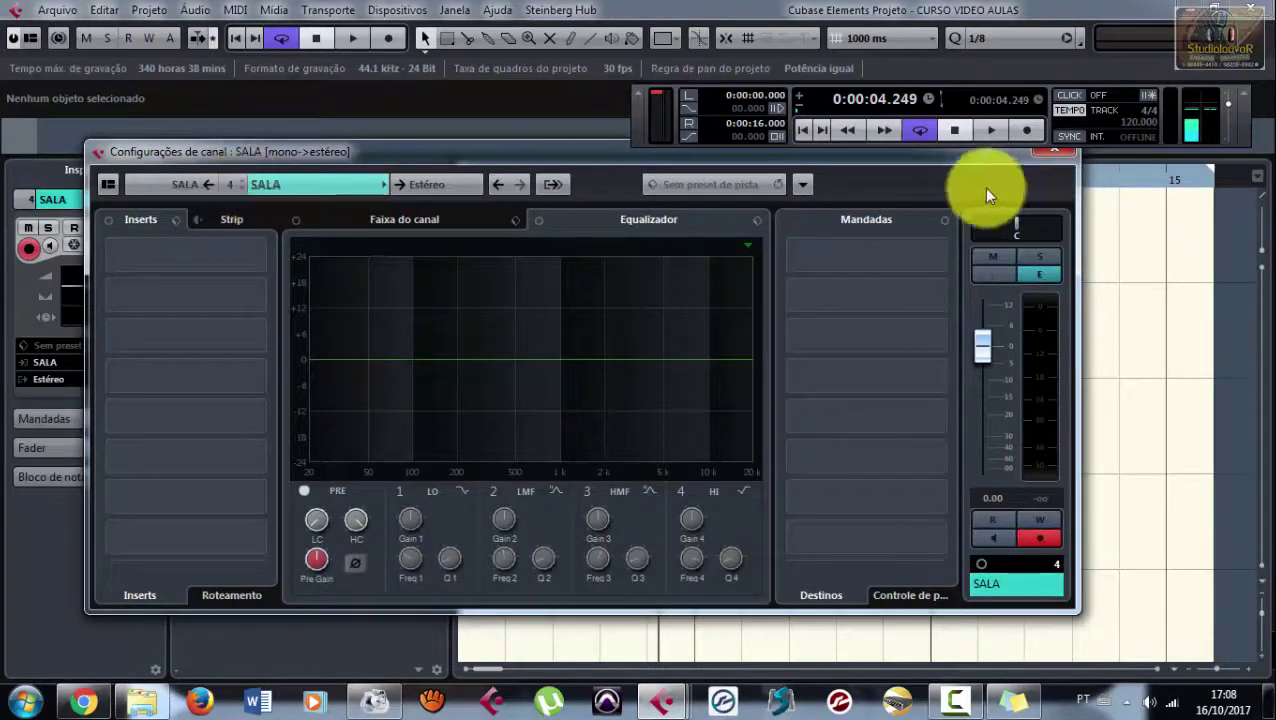
left_click_drag(612, 148, 605, 185)
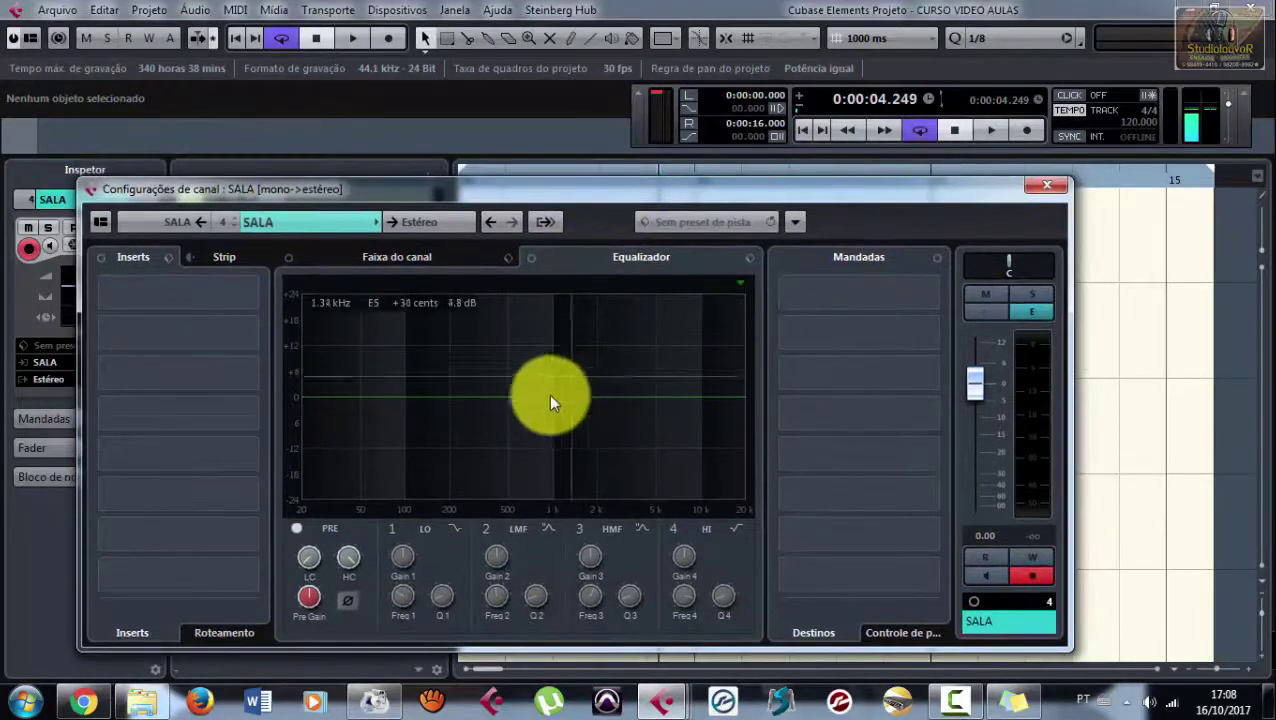
left_click_drag(505, 391, 519, 342)
left_click(394, 390)
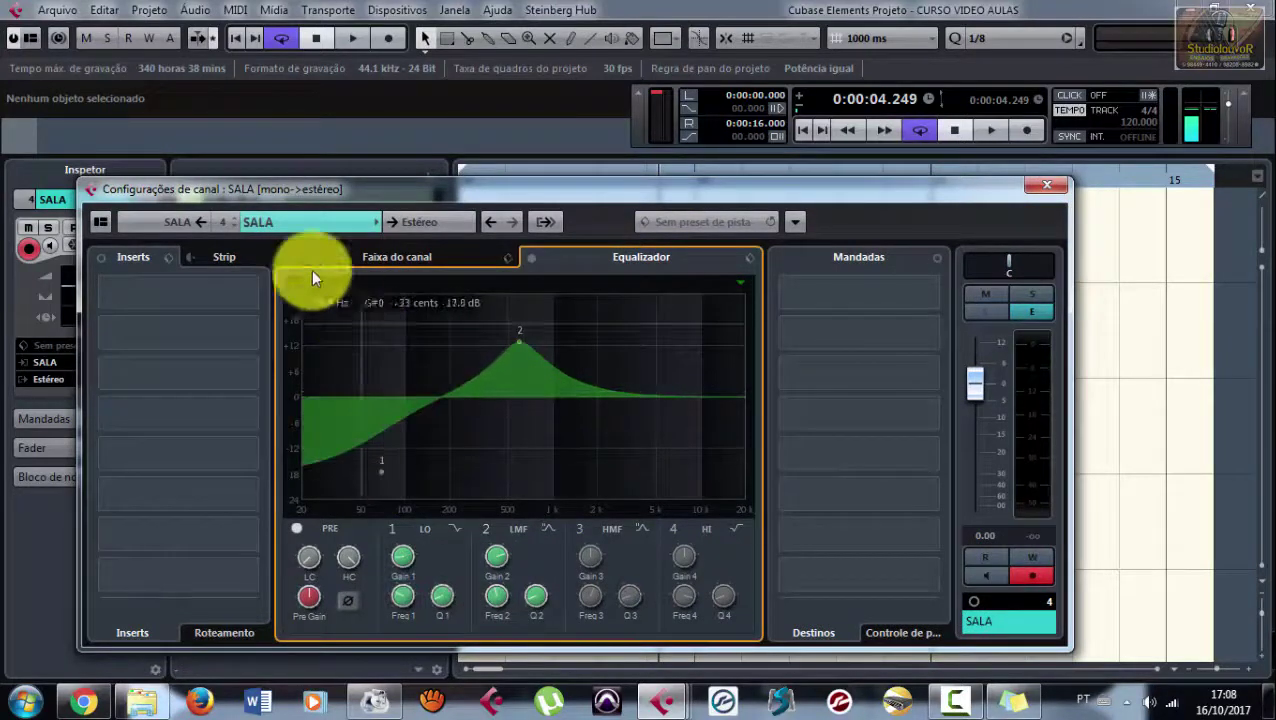
Step: Switch to the HH channel settings and set its low-cut filter to 1000 Hz
left_click(233, 219)
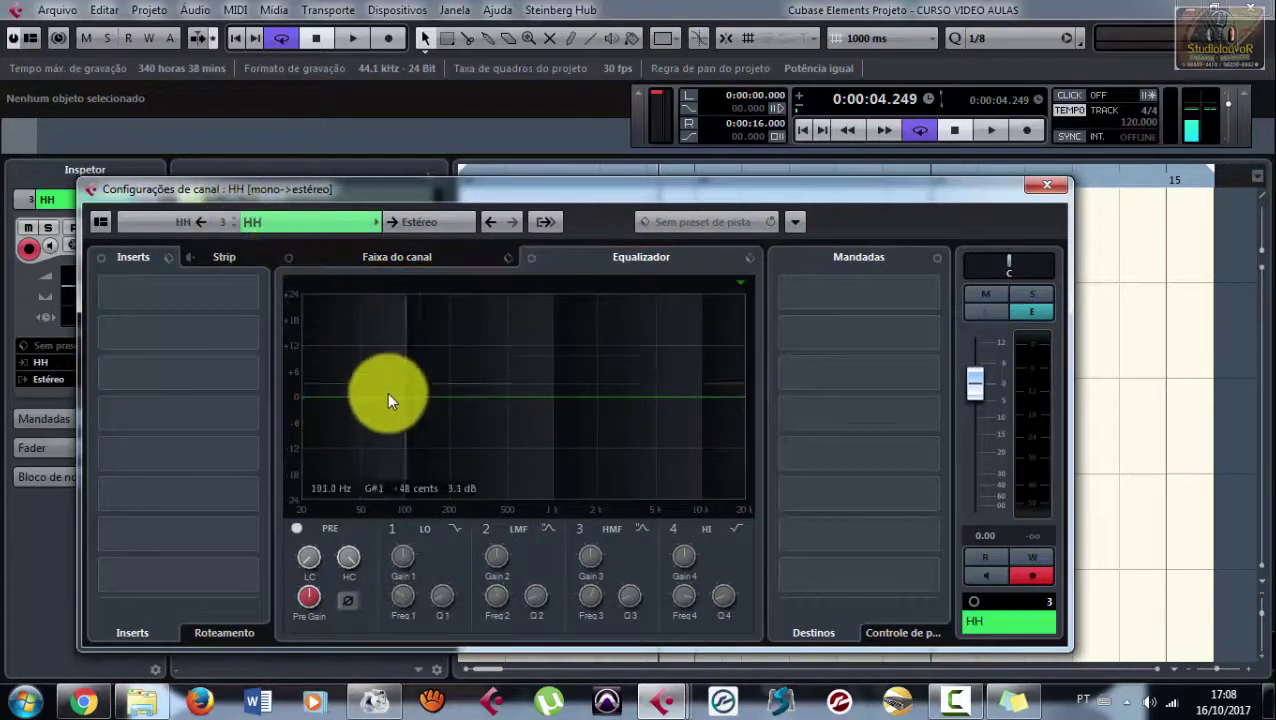
left_click_drag(305, 551, 326, 477)
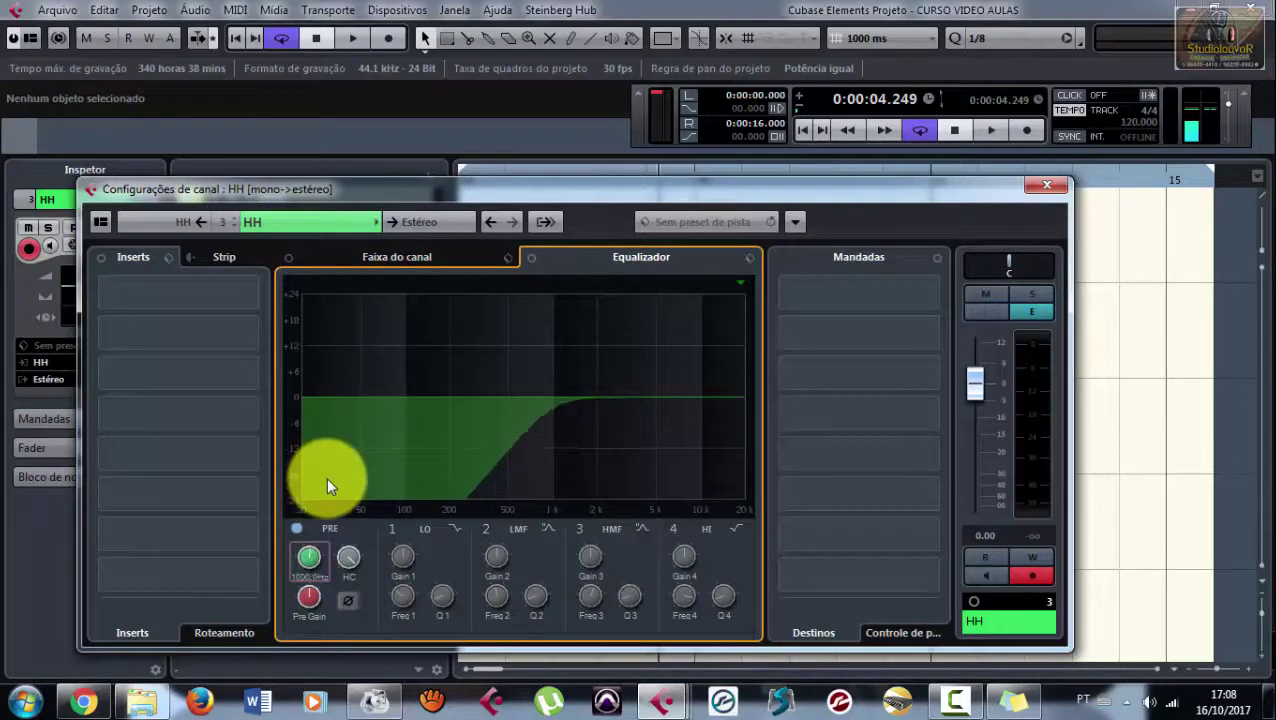
Step: Shape the CX channel with low-cut and high-cut filters and an EQ band 2 boost of about 6 dB near 250 Hz
left_click(234, 218)
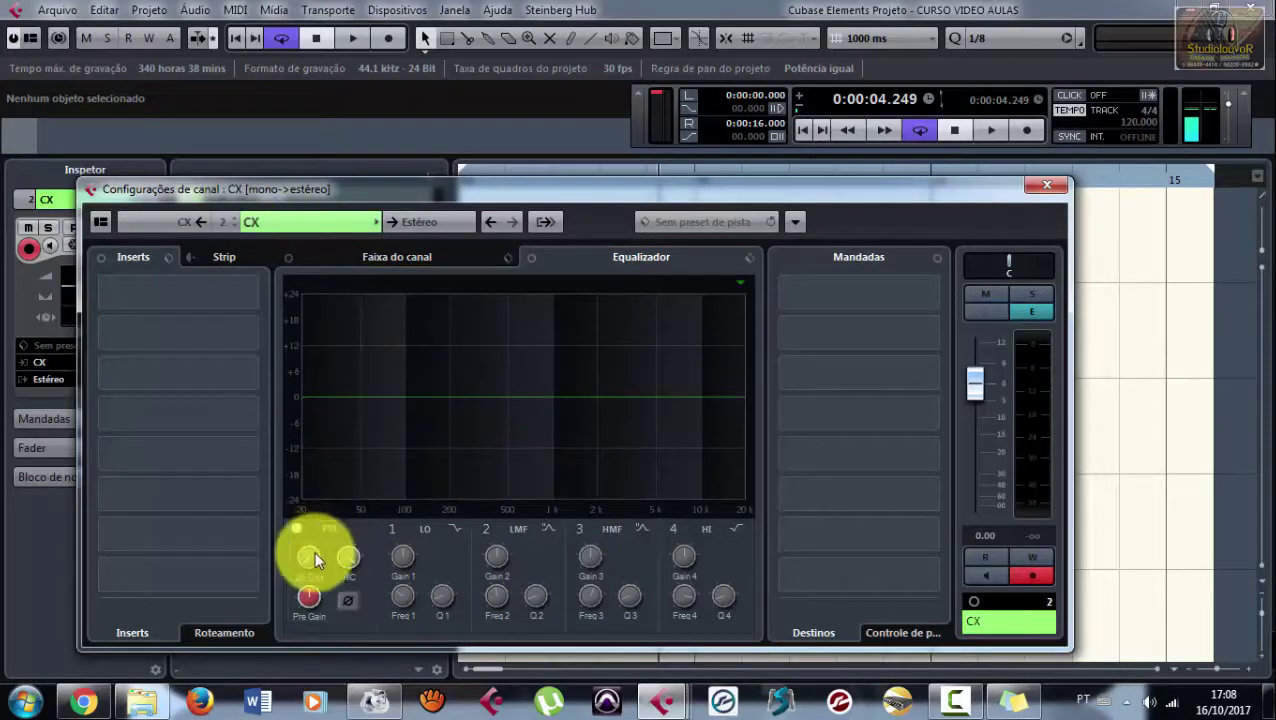
left_click_drag(314, 551, 321, 505)
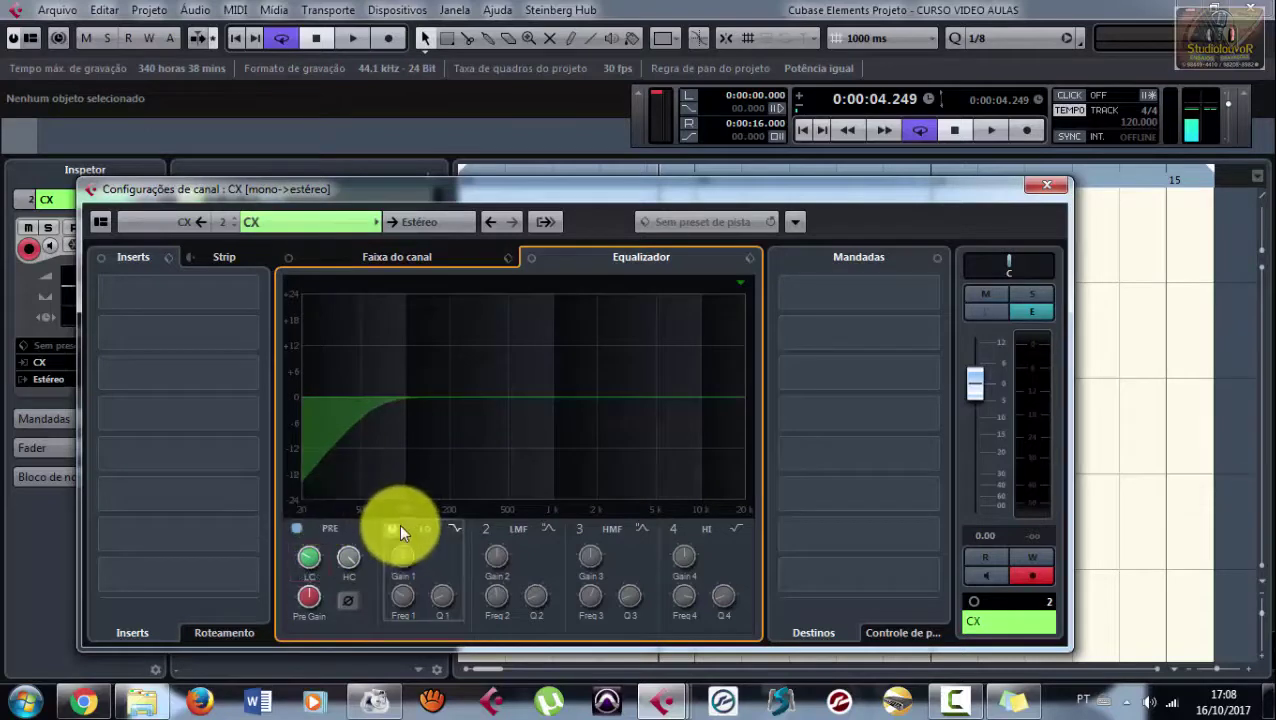
left_click(488, 528)
left_click_drag(535, 400, 464, 371)
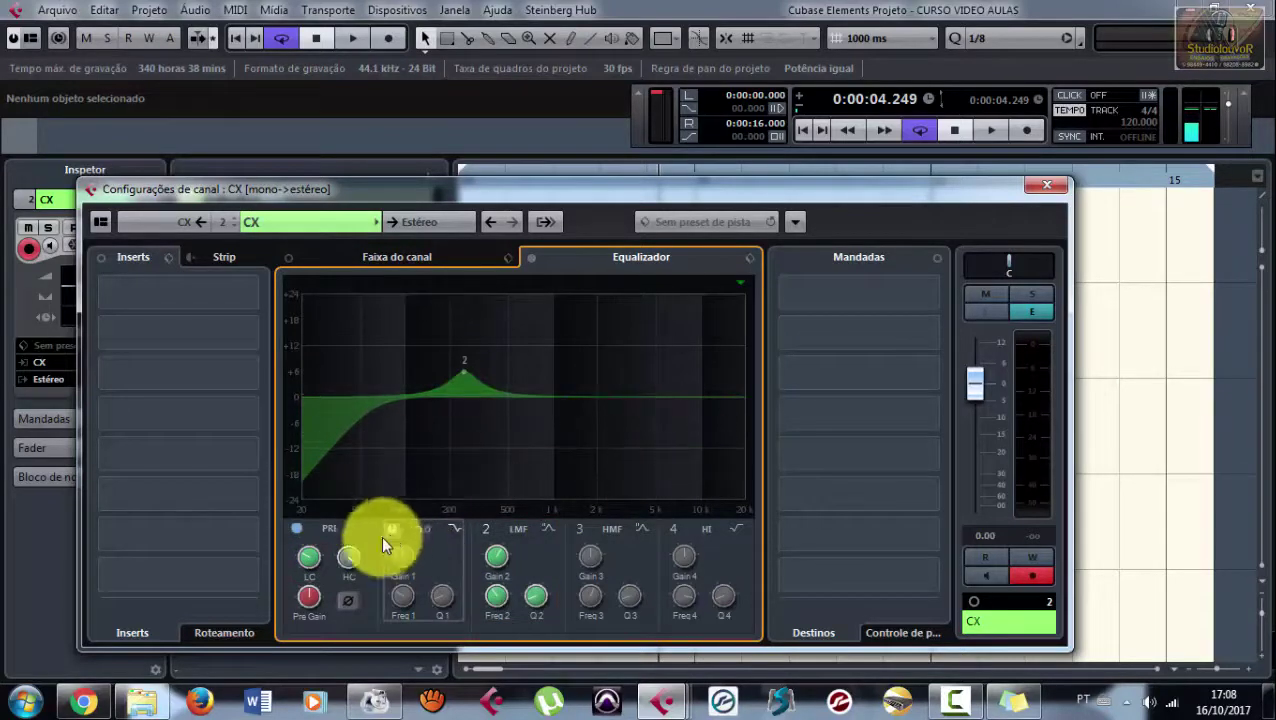
left_click_drag(357, 547, 386, 557)
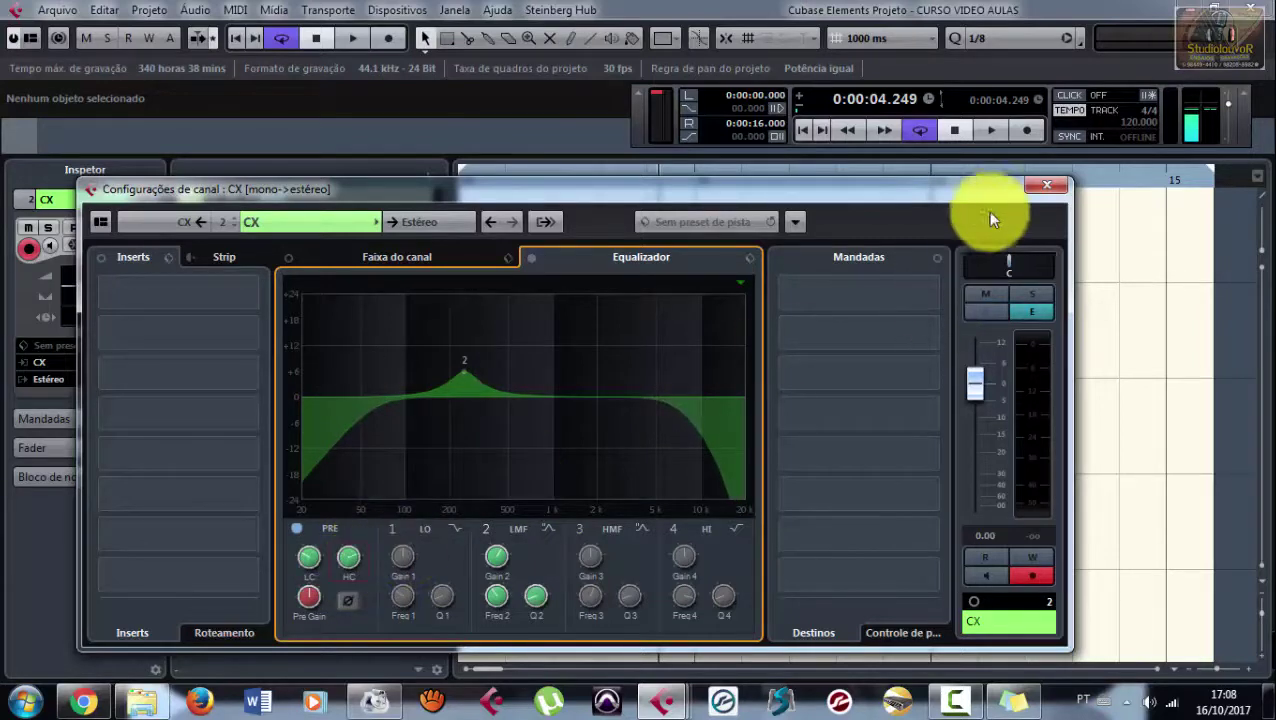
Step: Close the CX channel settings and return the project cursor to the start of the timeline
left_click(1040, 189)
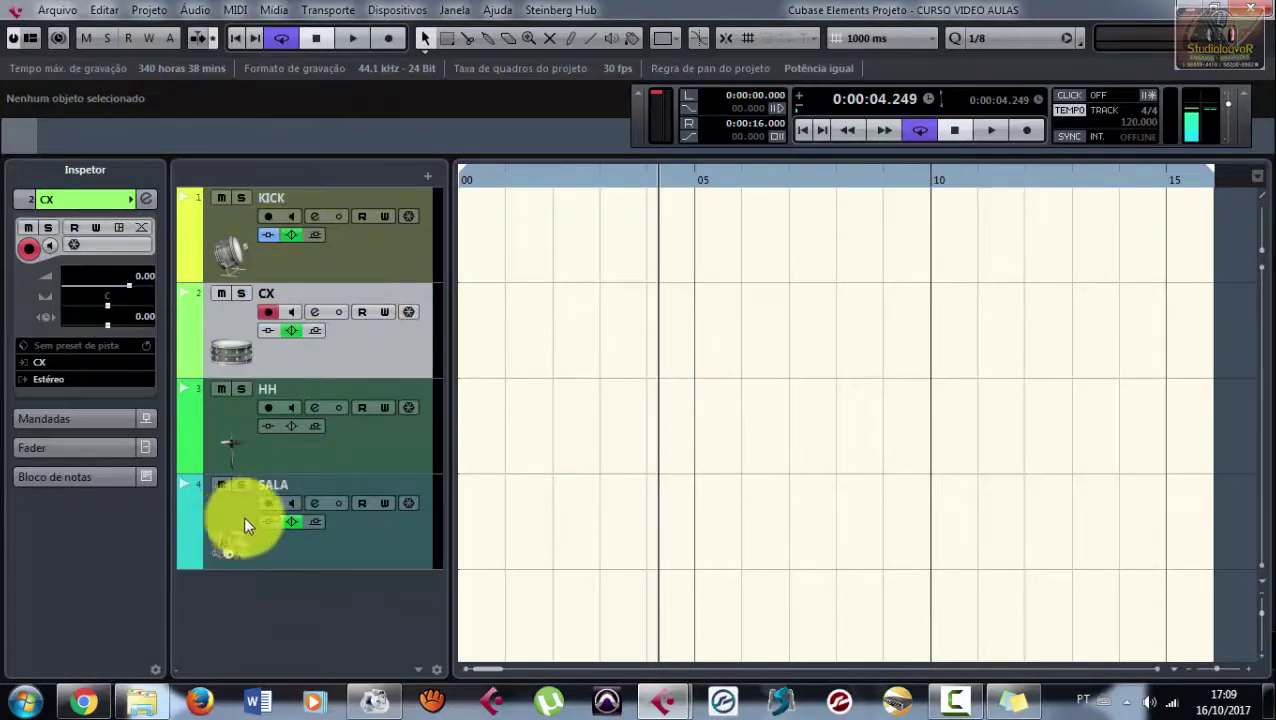
left_click(460, 181)
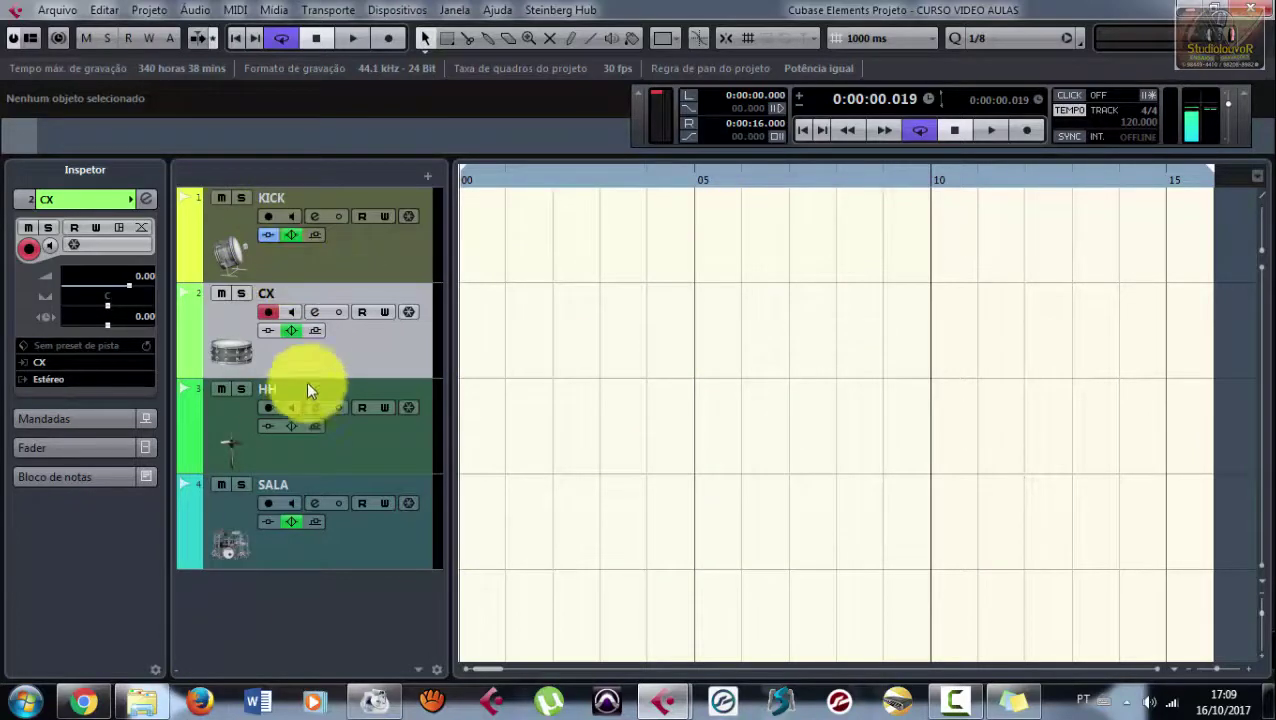
Step: Save the four tracks KICK, CX, HH and SALA together as a track preset named BATERIA 4 CH
left_click(312, 259)
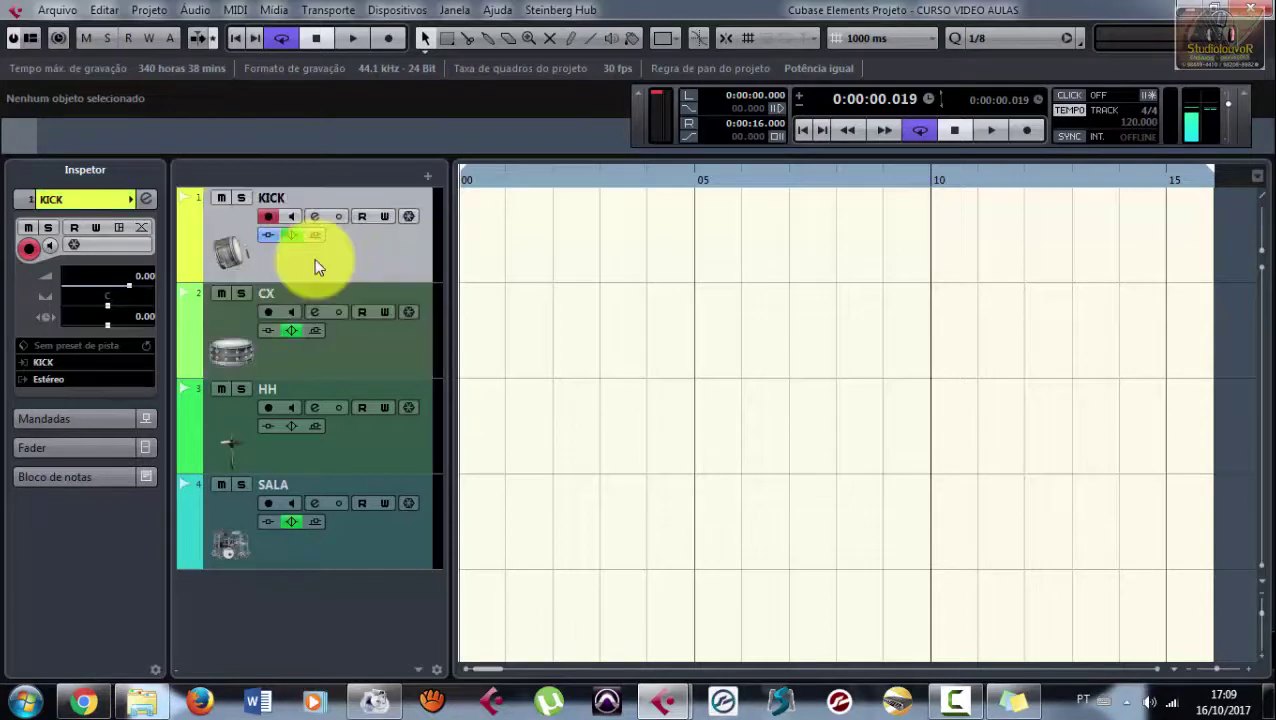
left_click(338, 541, "shift")
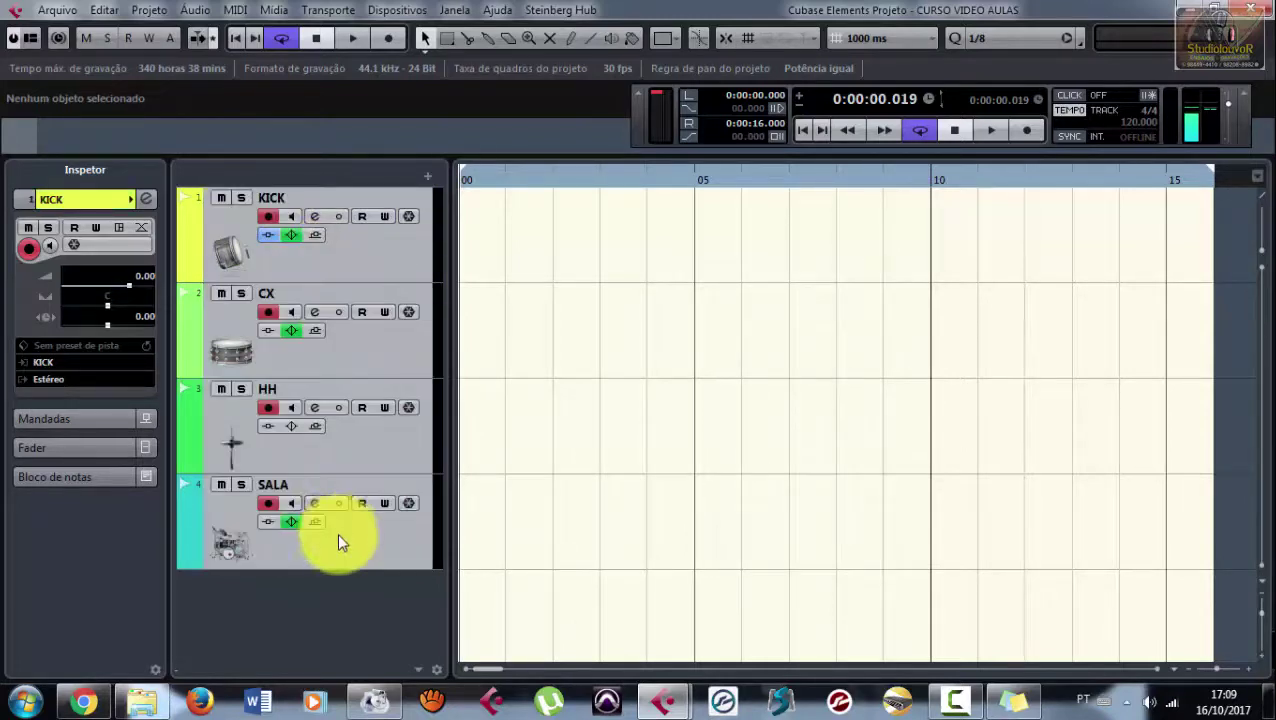
right_click(334, 365)
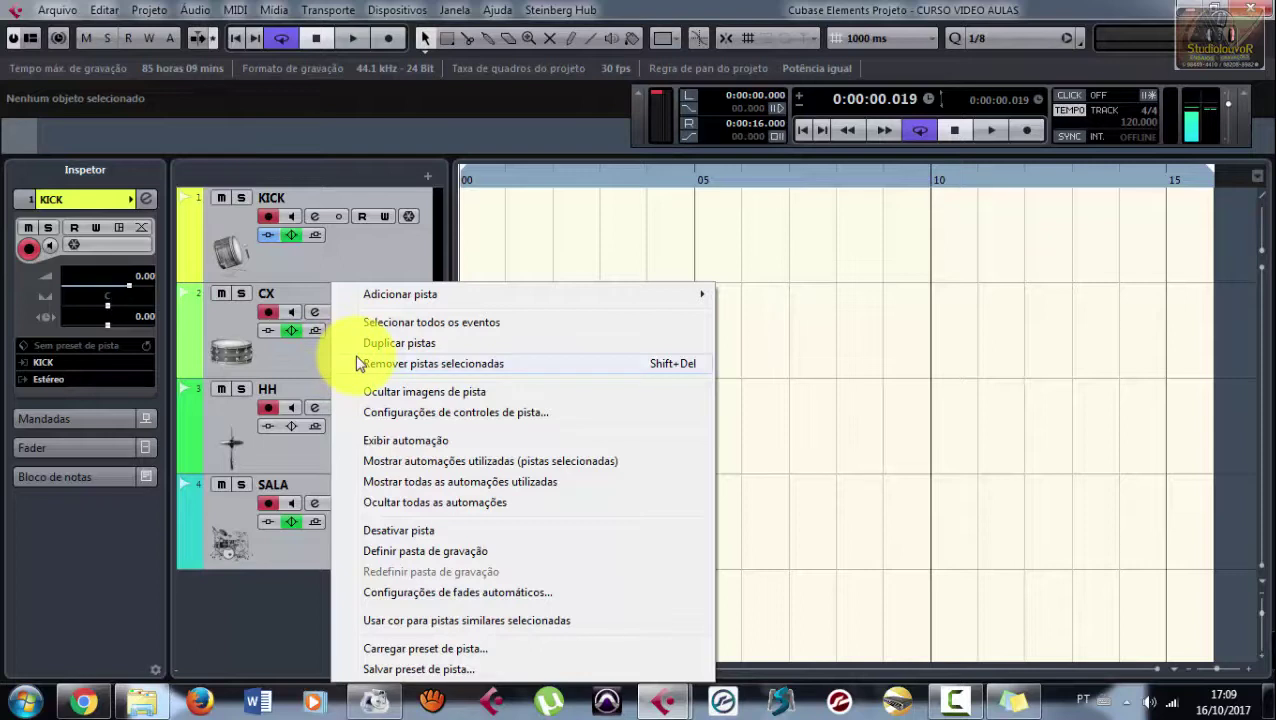
left_click(418, 667)
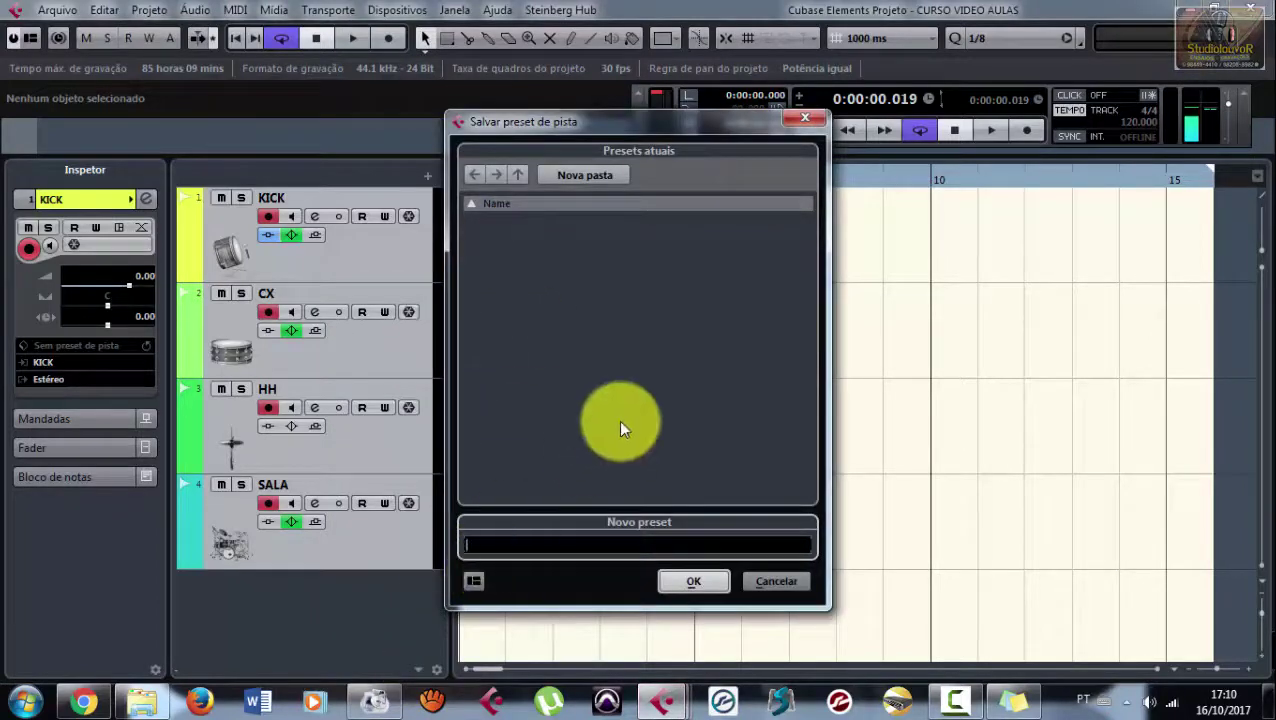
type("BATERIA 4 CH")
left_click(688, 580)
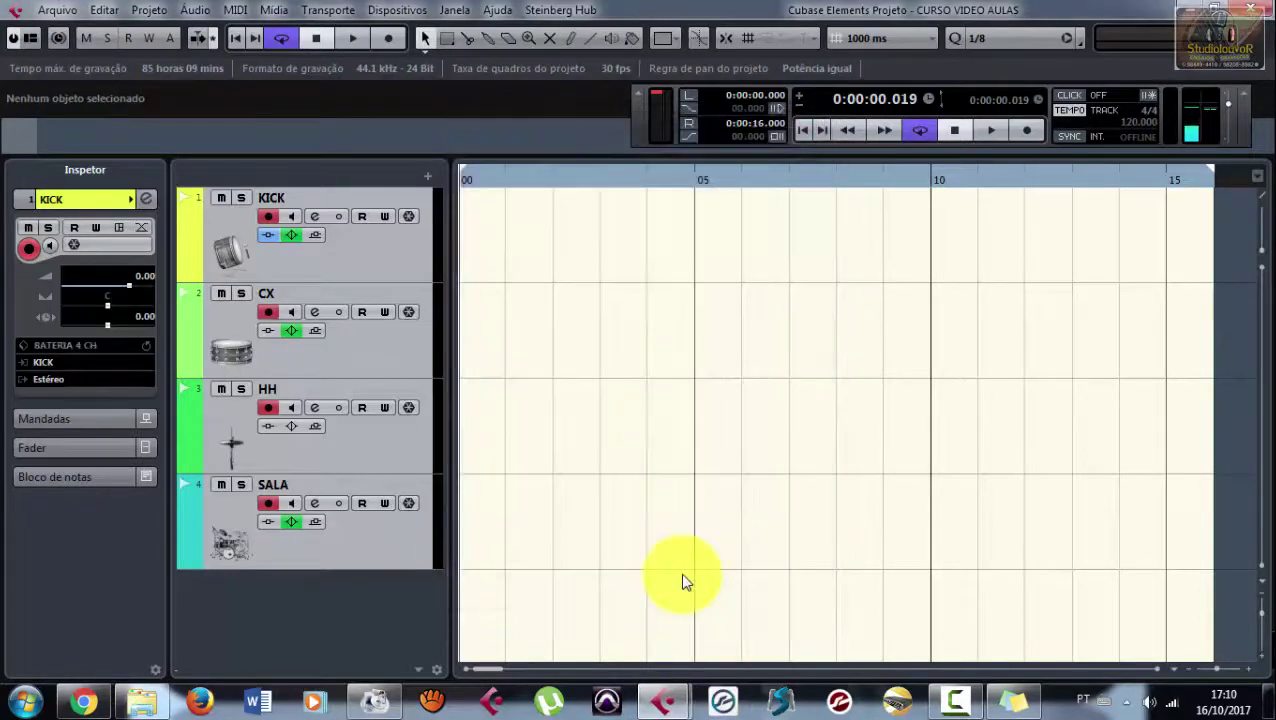
right_click(296, 602)
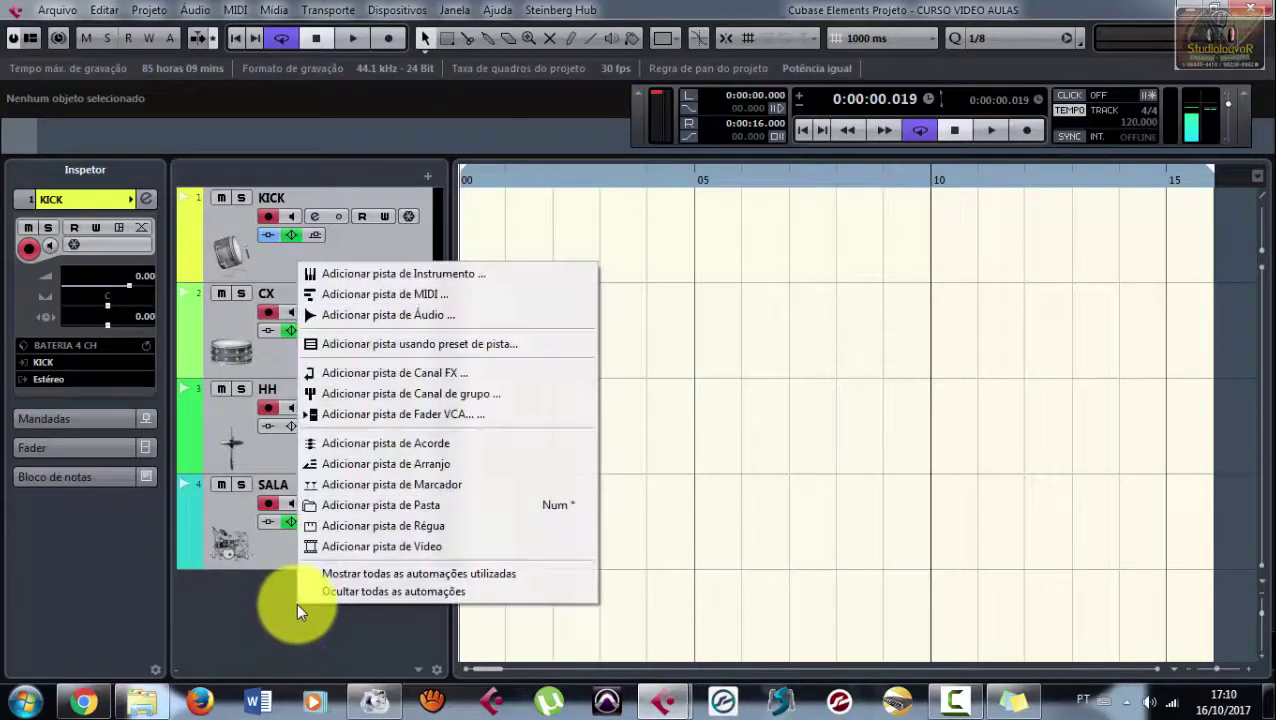
left_click(226, 595)
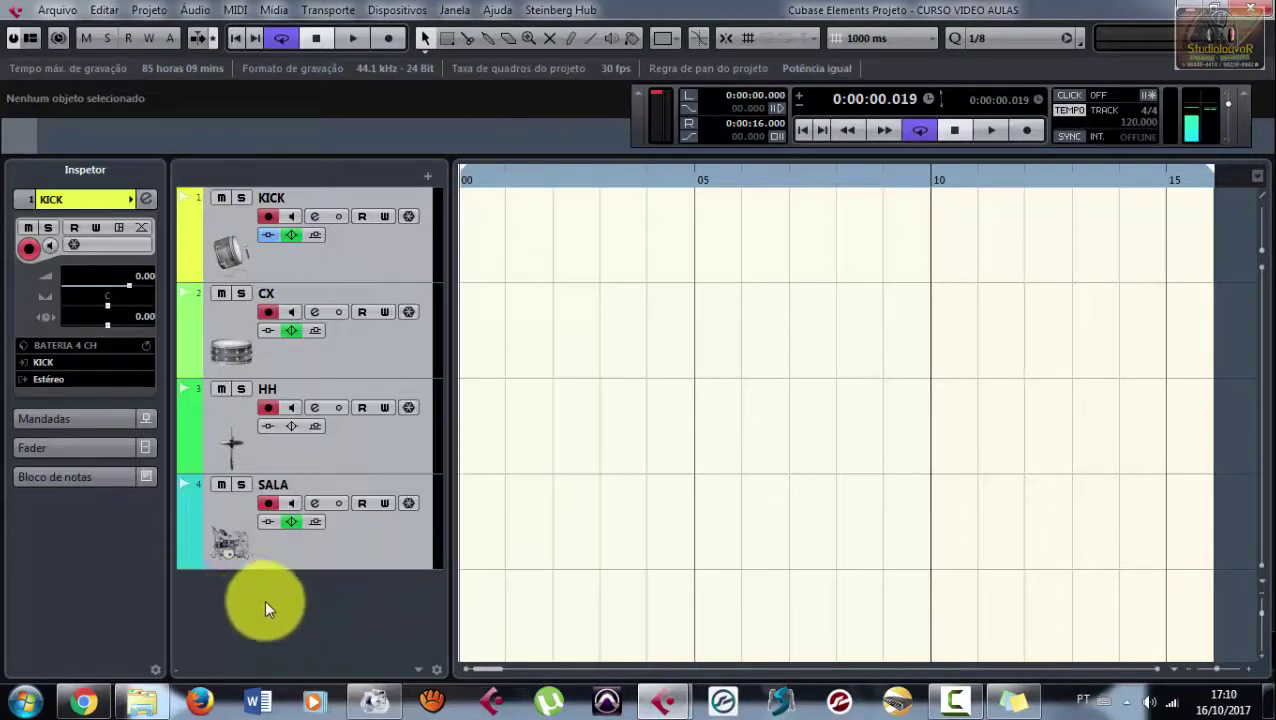
double_click(298, 612)
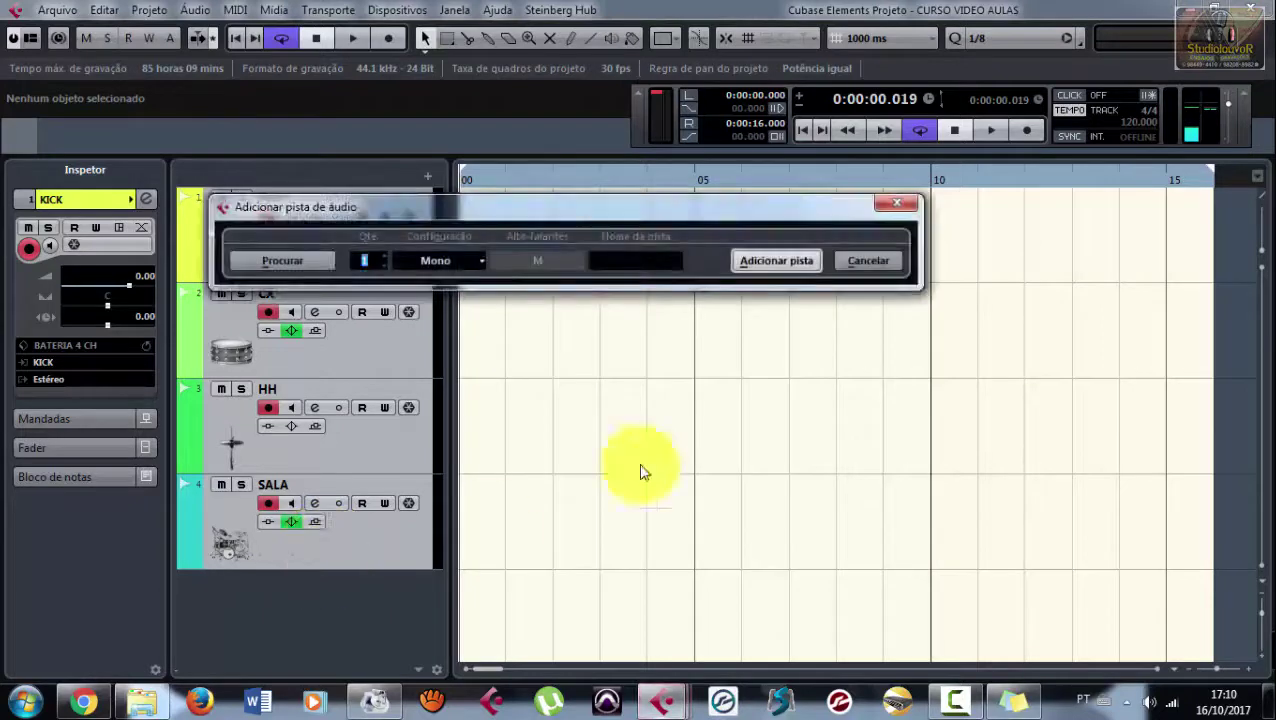
left_click(868, 260)
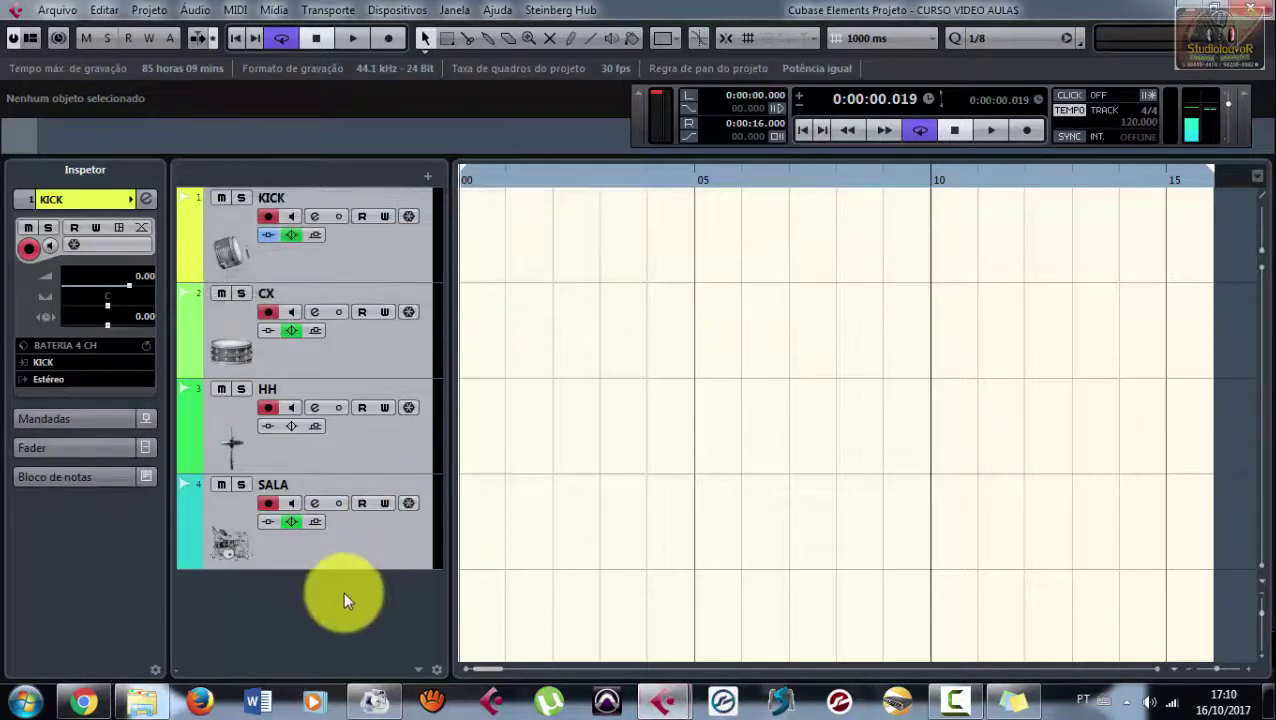
Step: Remove all four drum tracks, from SALA up to KICK, from the project
left_click(352, 527)
right_click(346, 580)
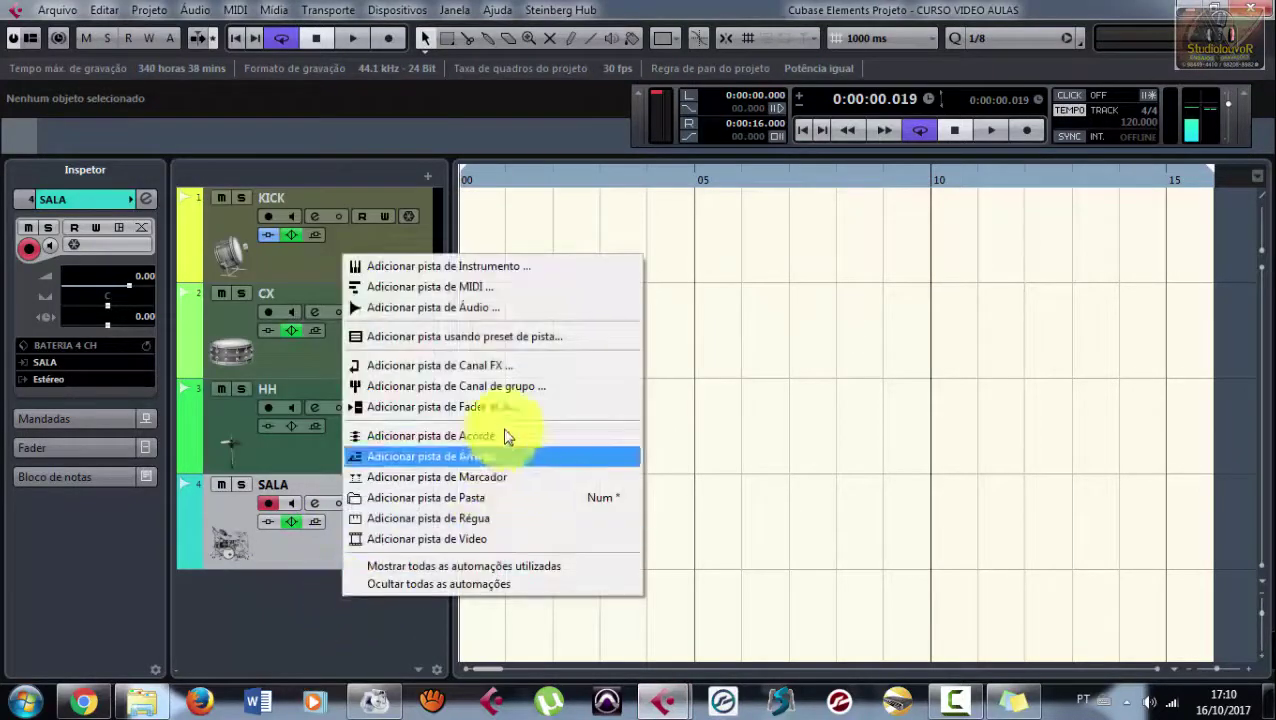
left_click(328, 634)
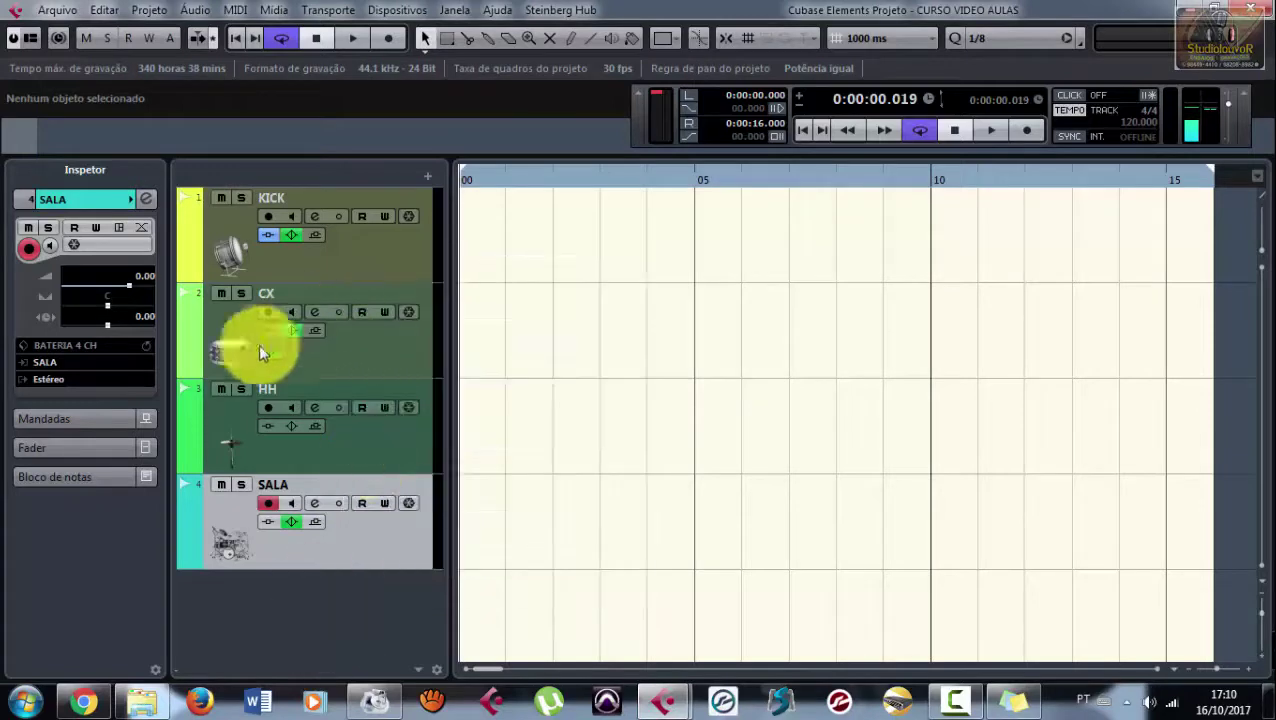
left_click(379, 268, "shift")
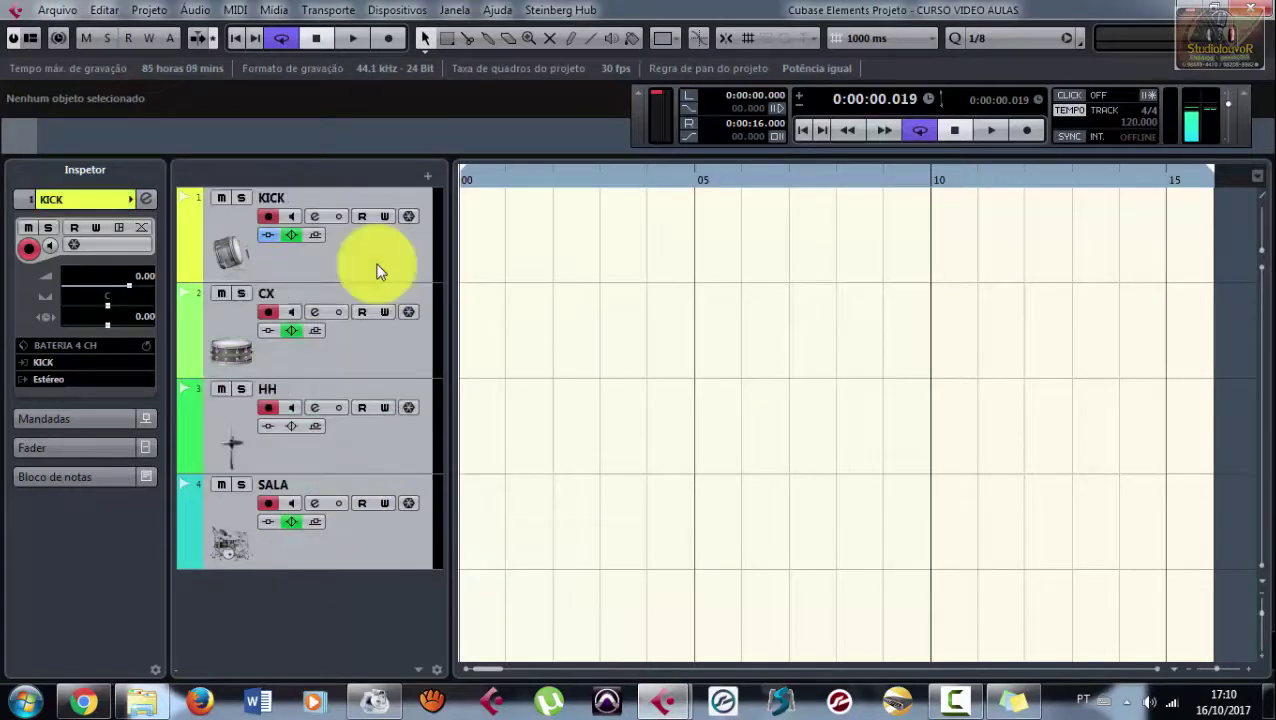
right_click(378, 266)
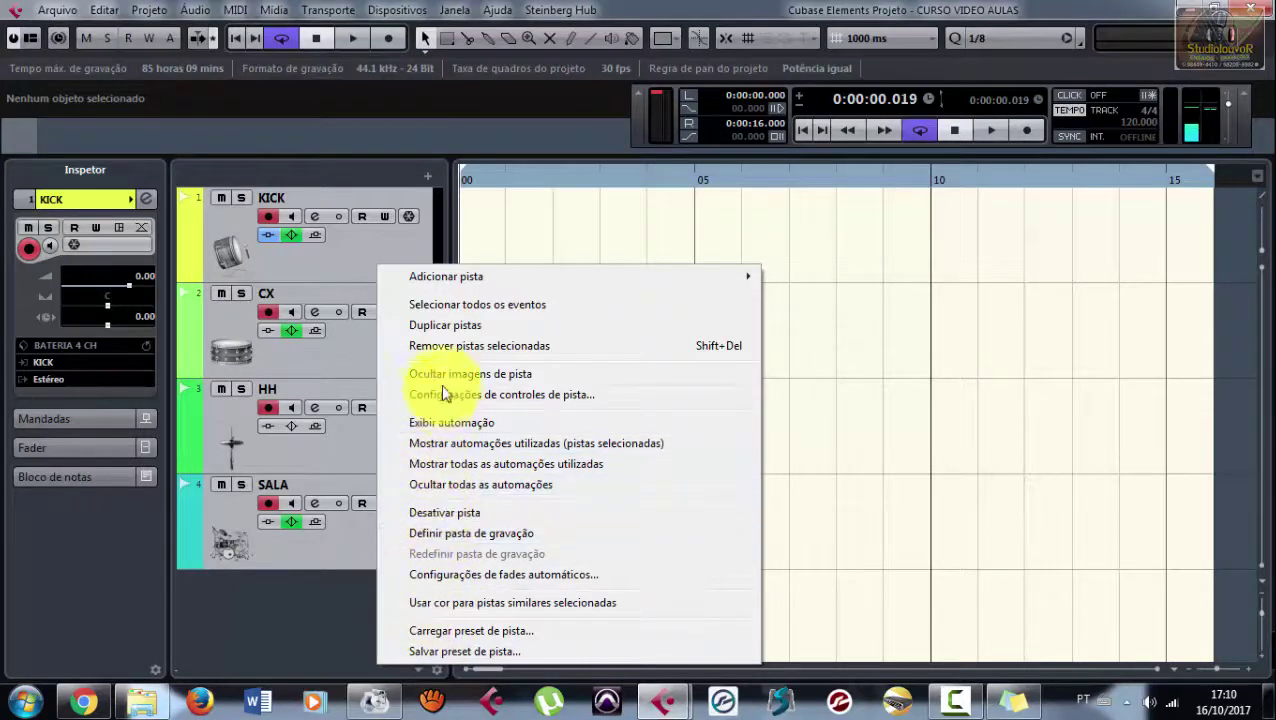
left_click(452, 346)
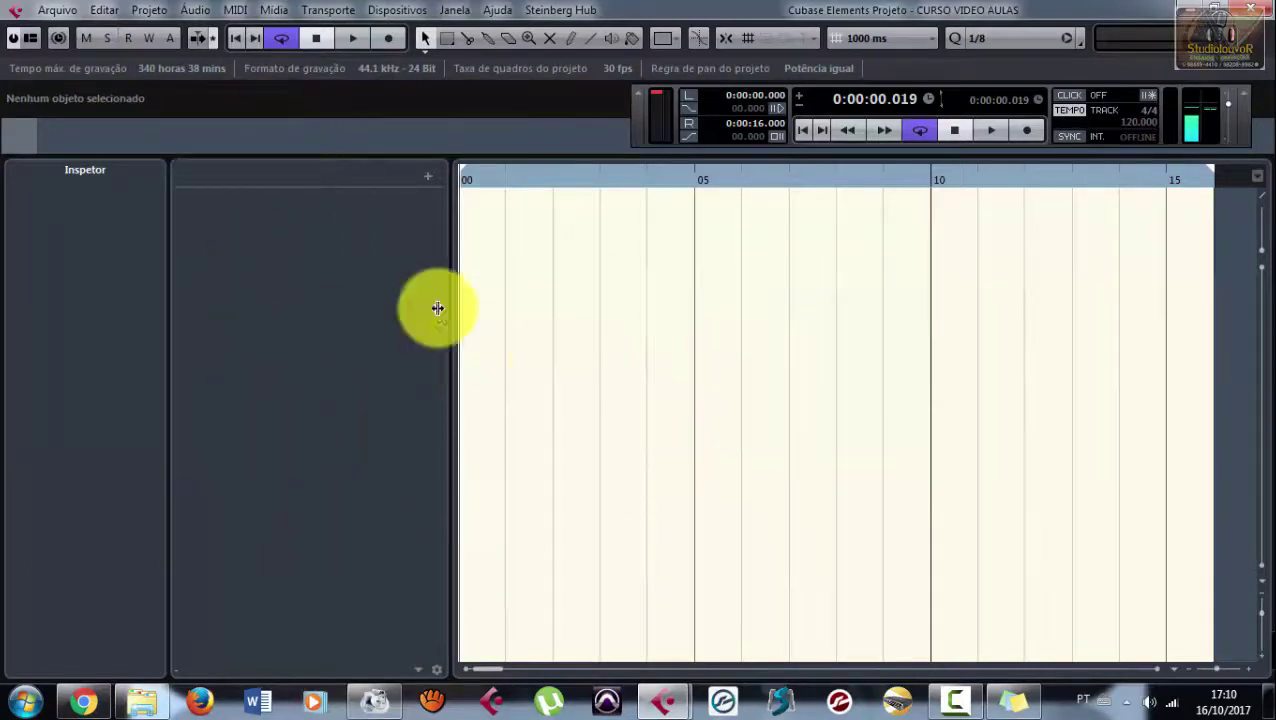
Step: Add tracks from a track preset, searching for BATE and choosing BATERIA 4 CH
right_click(290, 252)
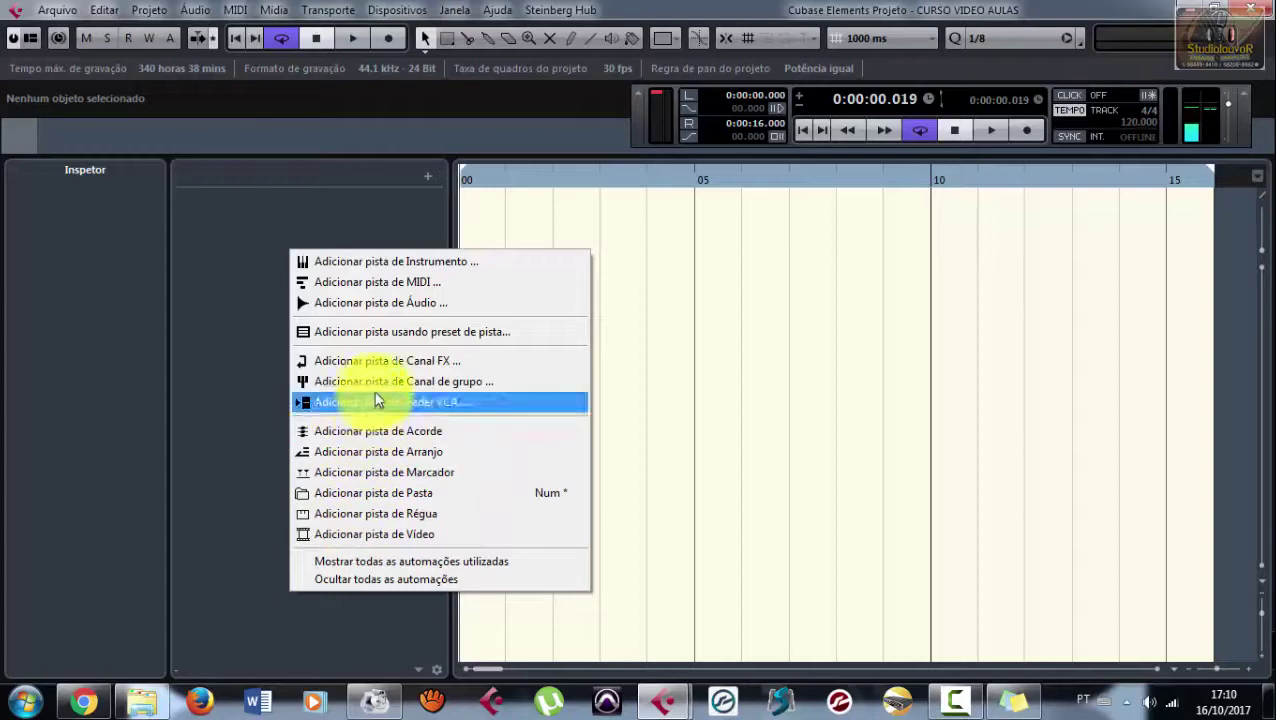
left_click(379, 336)
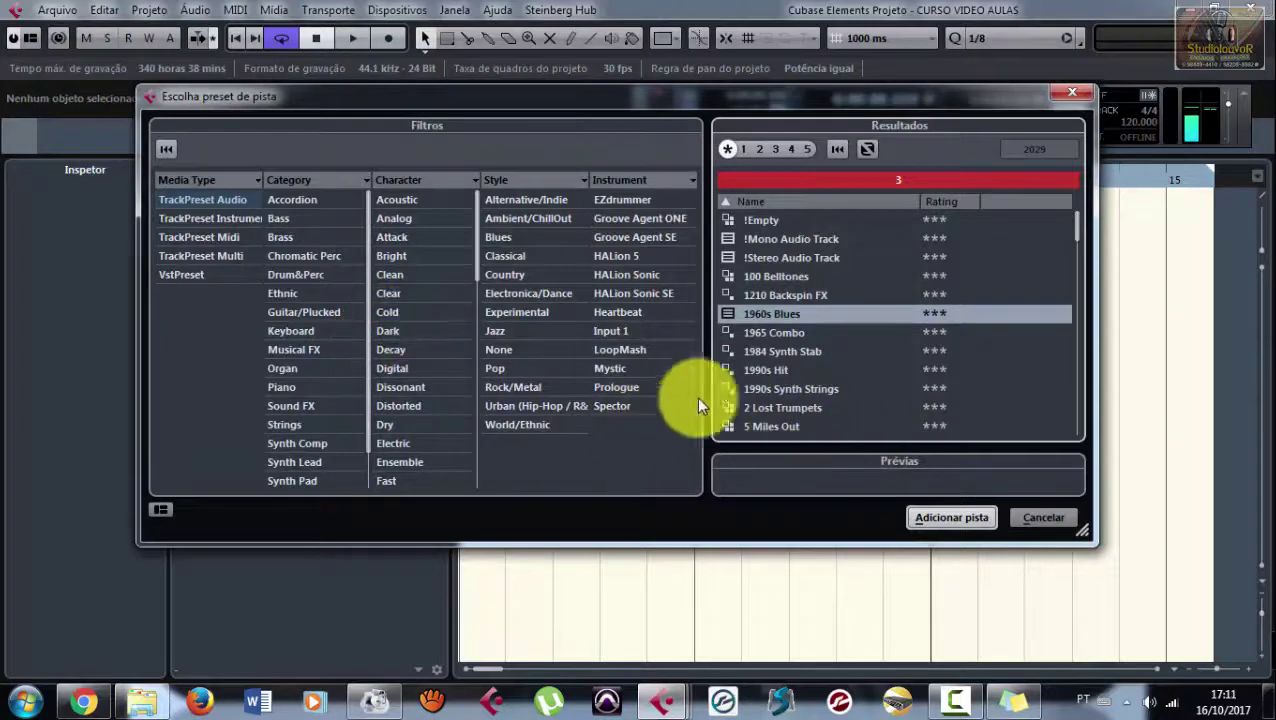
left_click(904, 180)
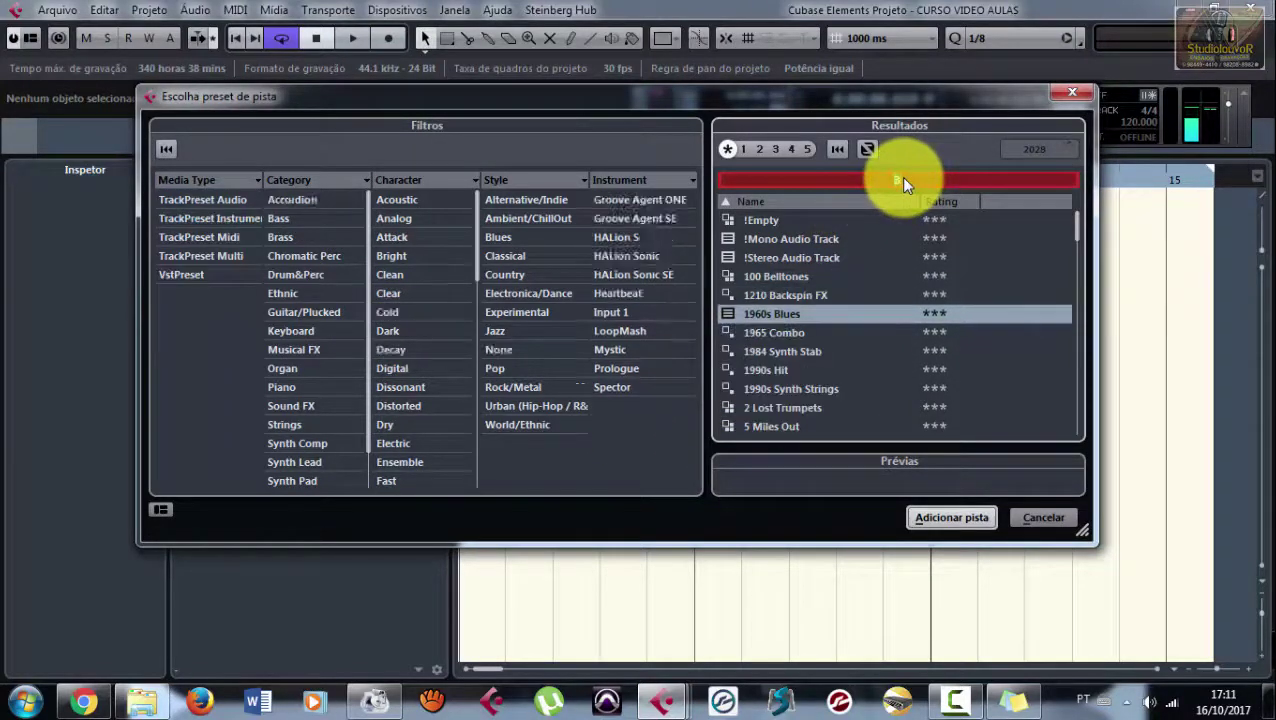
type("BATE")
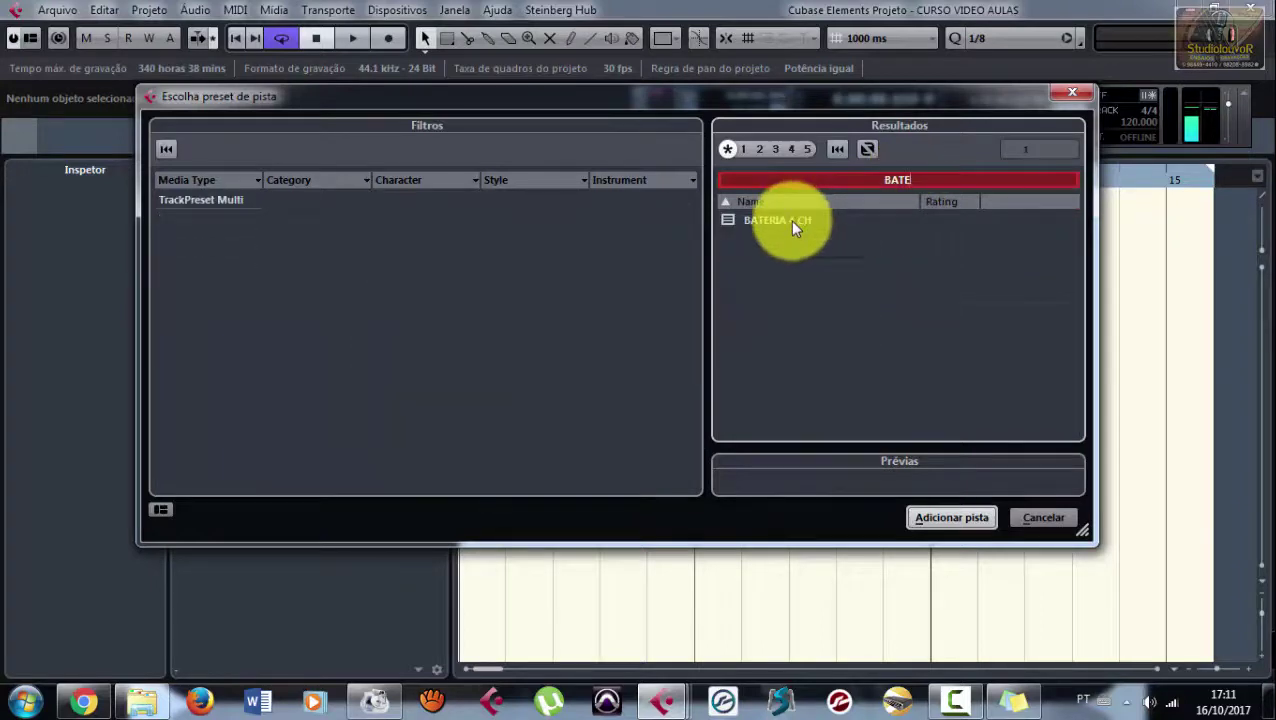
left_click(758, 217)
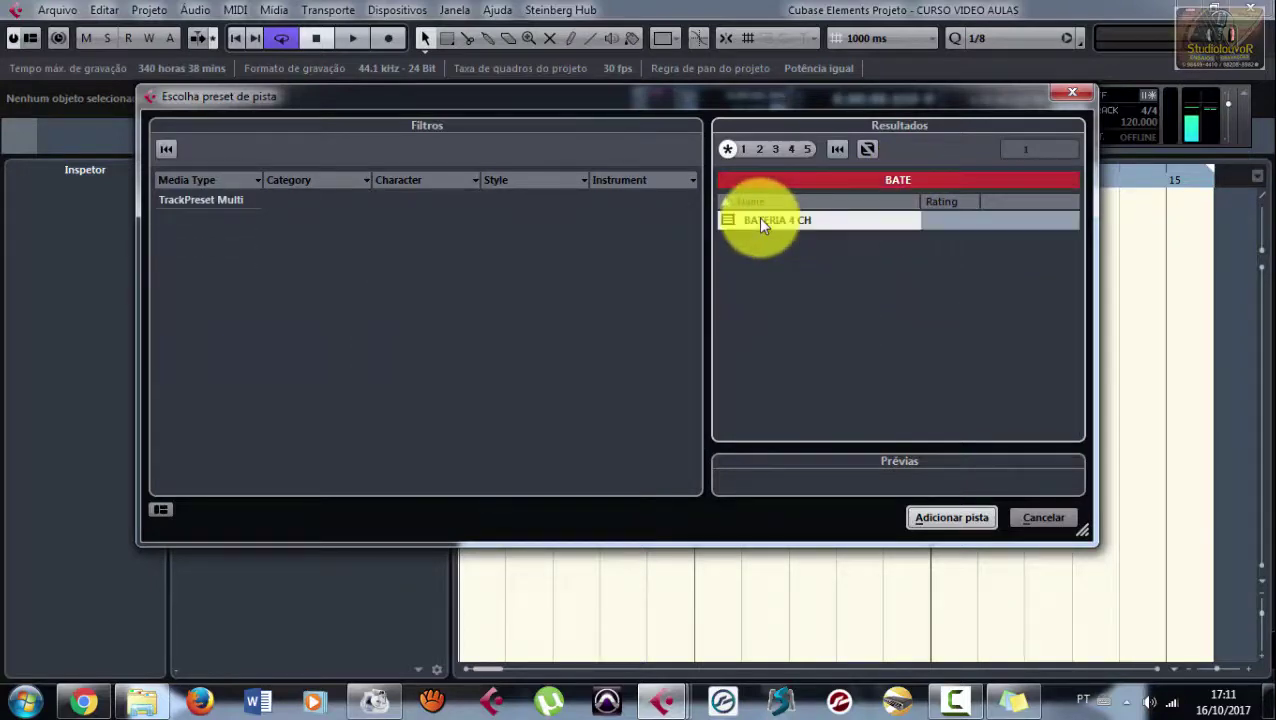
left_click(941, 515)
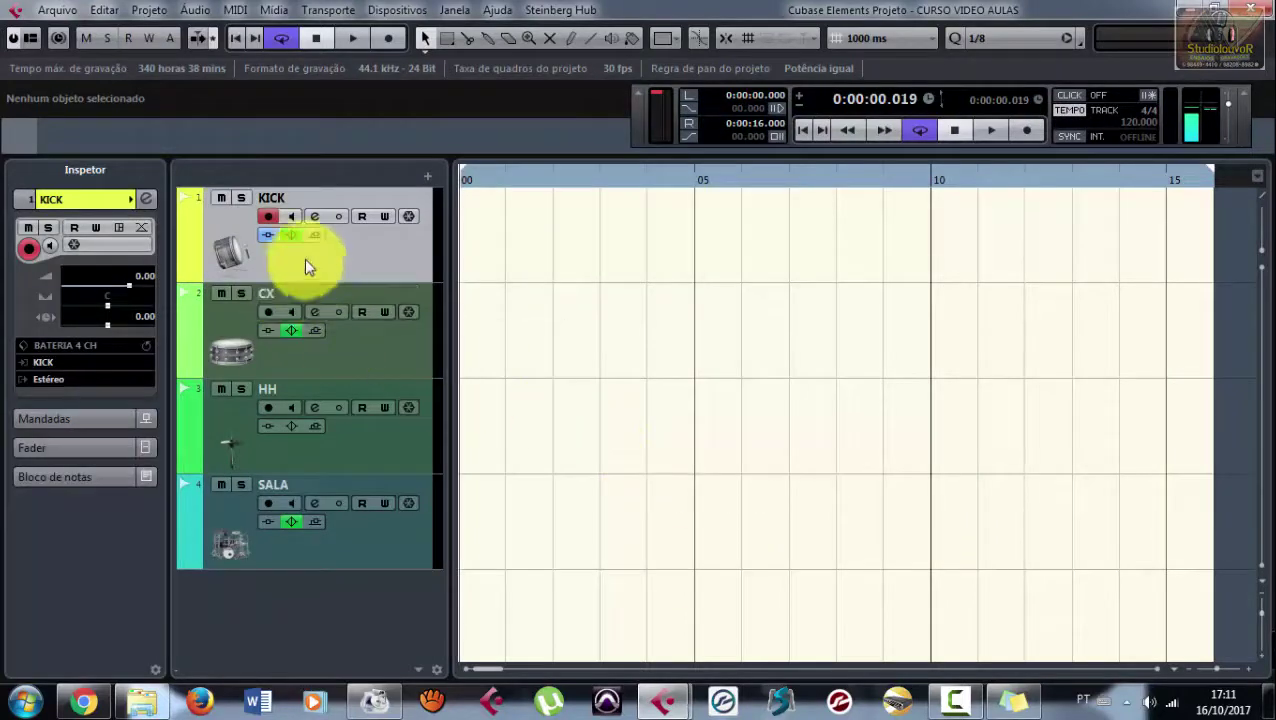
Step: Examine the inserts and EQ curves of the recreated channels from KICK through SALA and back, and close the channel settings
left_click(314, 216)
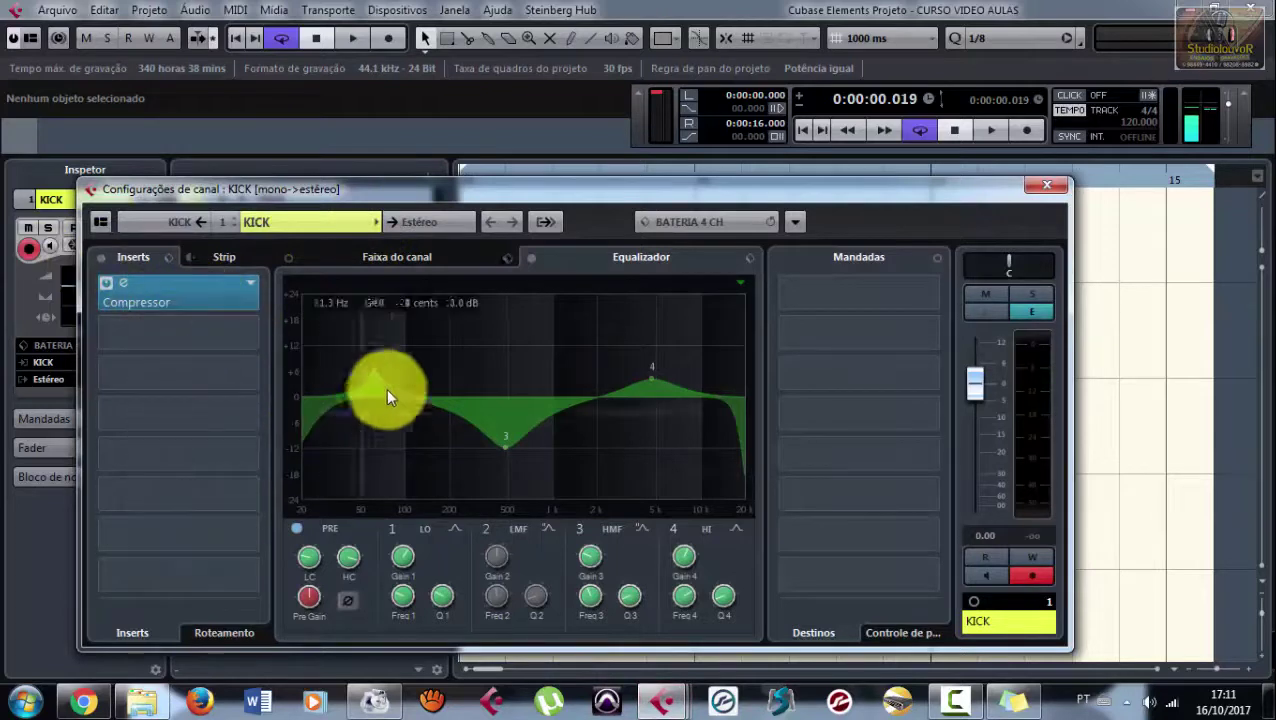
key("Down")
key("Down")
key("Down")
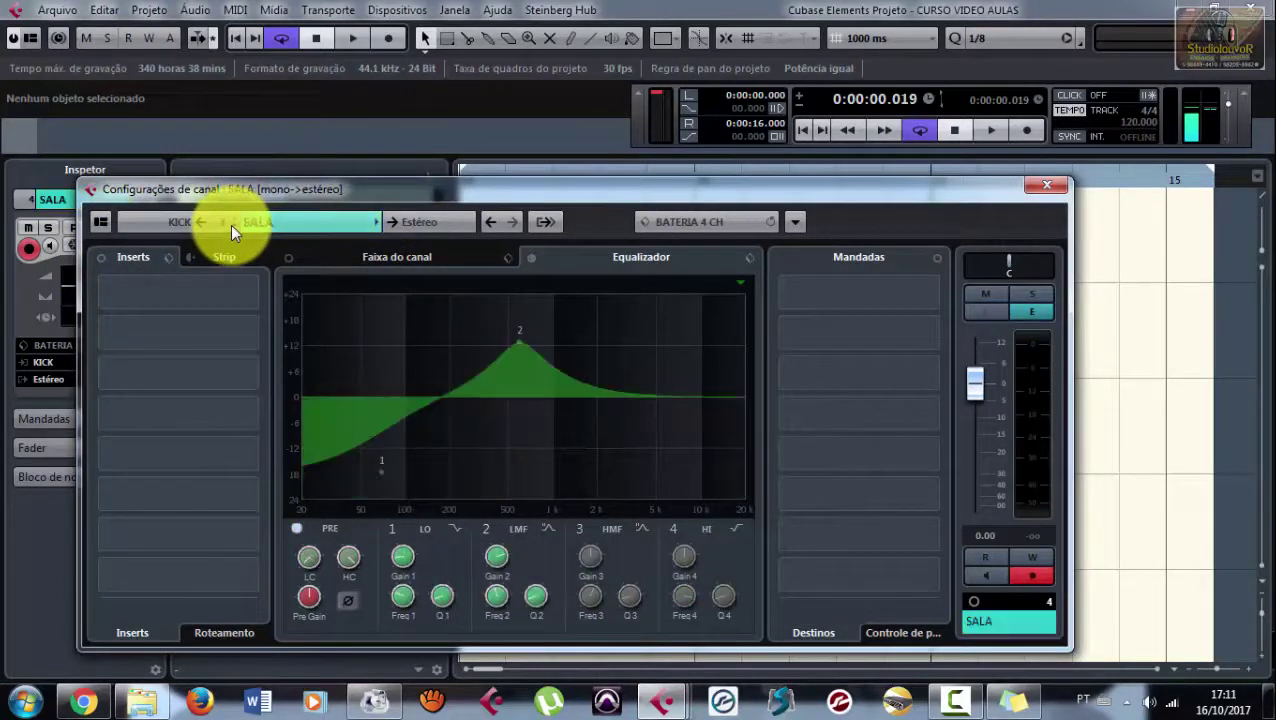
left_click(232, 216)
left_click(232, 216)
left_click(232, 216)
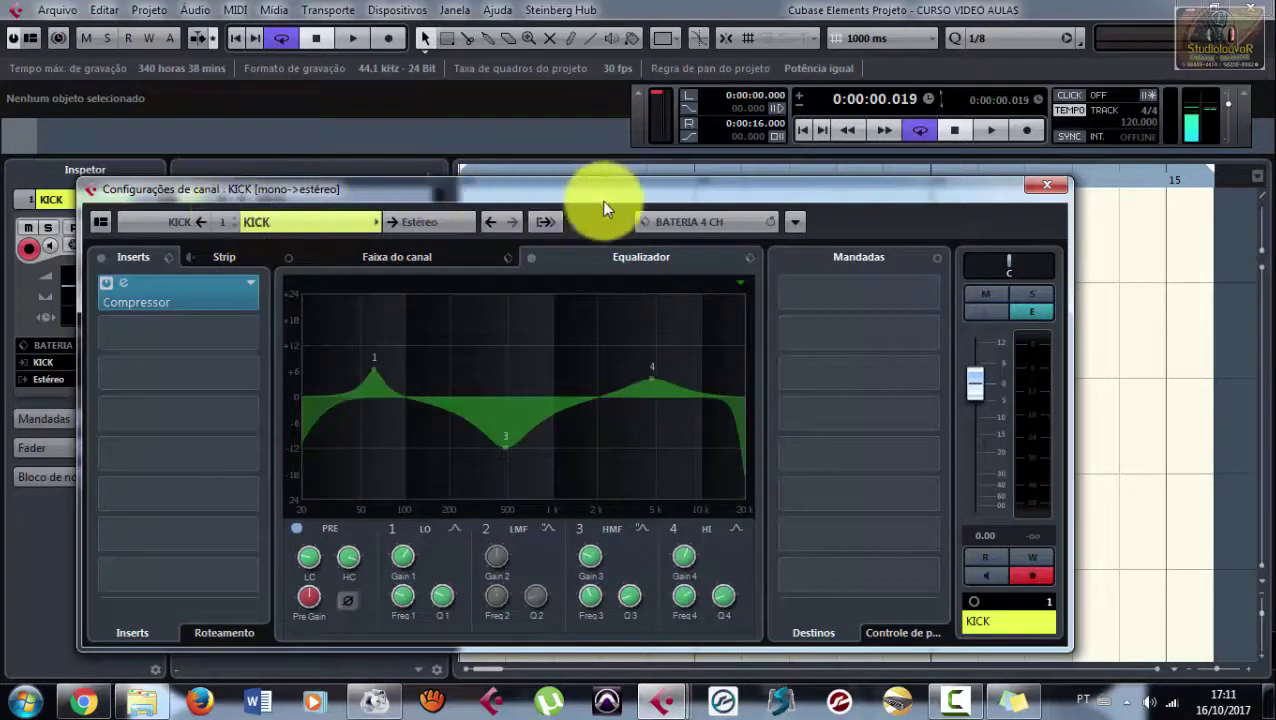
left_click_drag(609, 201, 618, 221)
left_click(1036, 210)
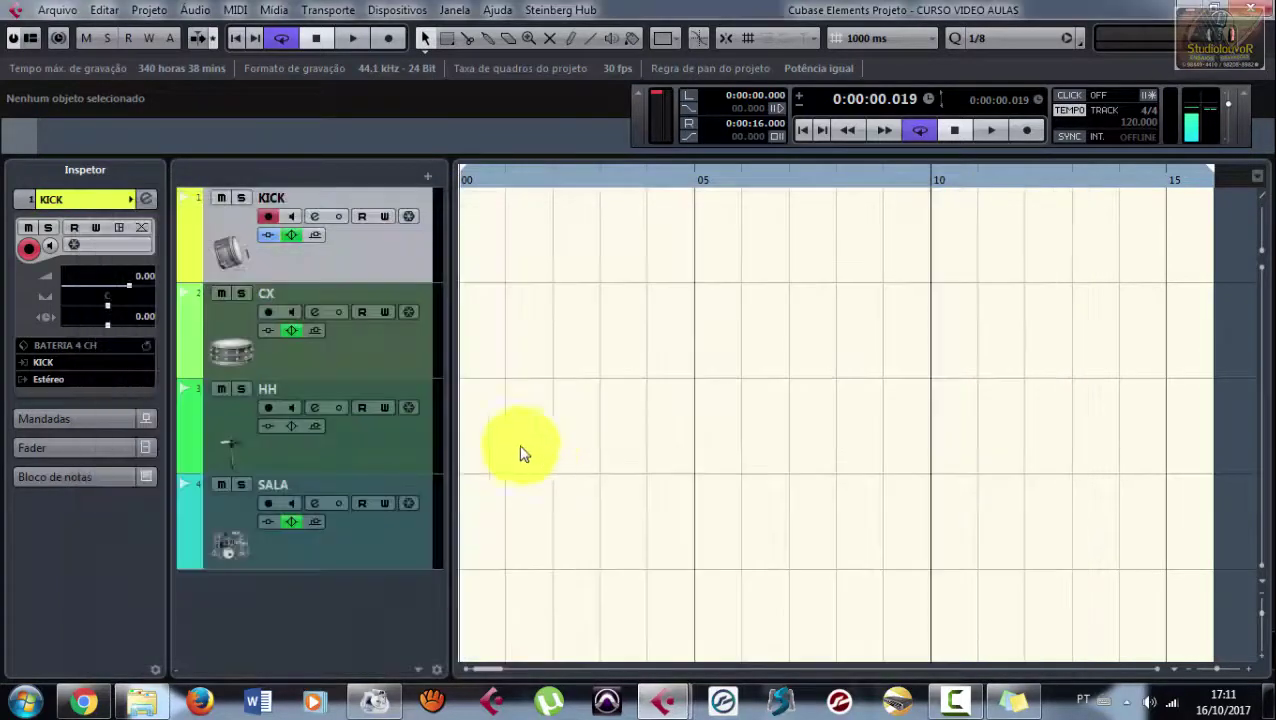